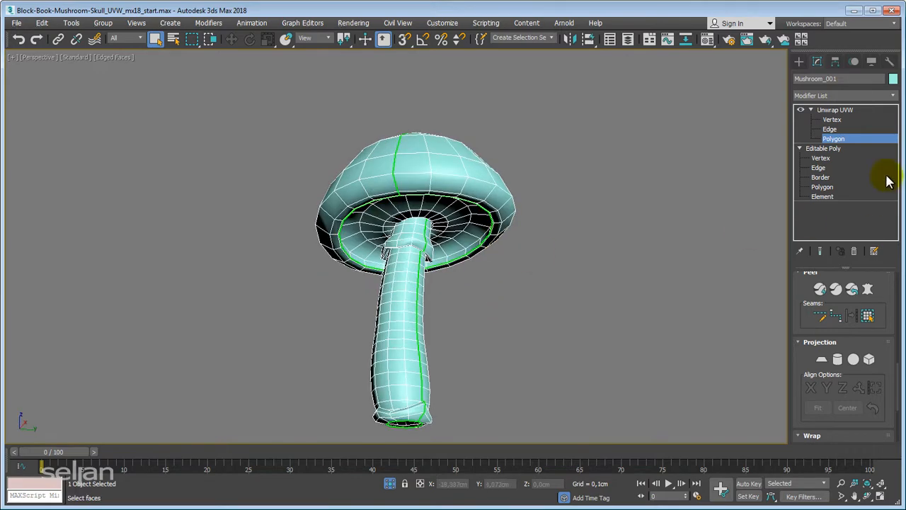
Leave the Unwrap UVW polygon level, collapse the Unwrap UVW and Editable Poly entries in the modifier stack, and deselect the mushroom
click(836, 110)
alt+middle_drag(480, 182, 520, 278)
click(812, 110)
click(799, 120)
scroll(521, 277, up, 3)
scroll(552, 282, down, 3)
middle_drag(574, 283, 599, 294)
click(611, 272)
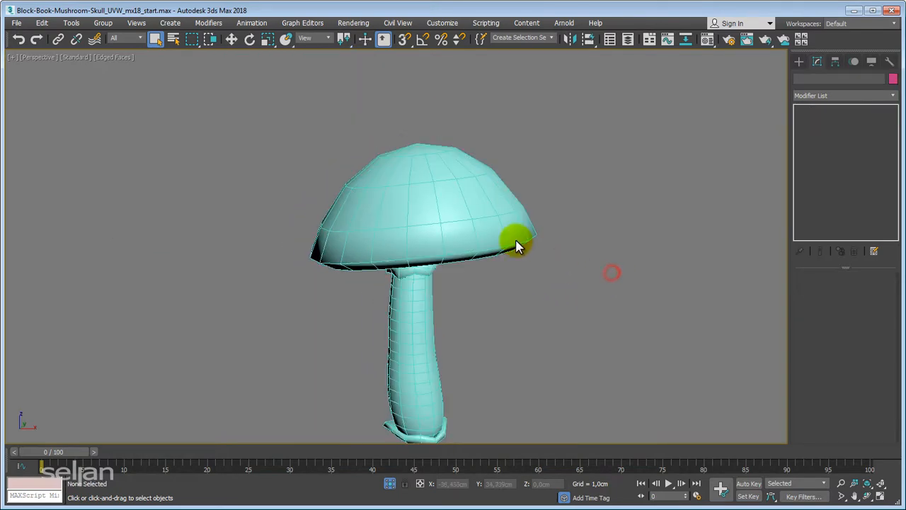
Add a TurboSmooth modifier to the mushroom and turn off the edged-faces display
click(476, 222)
click(851, 96)
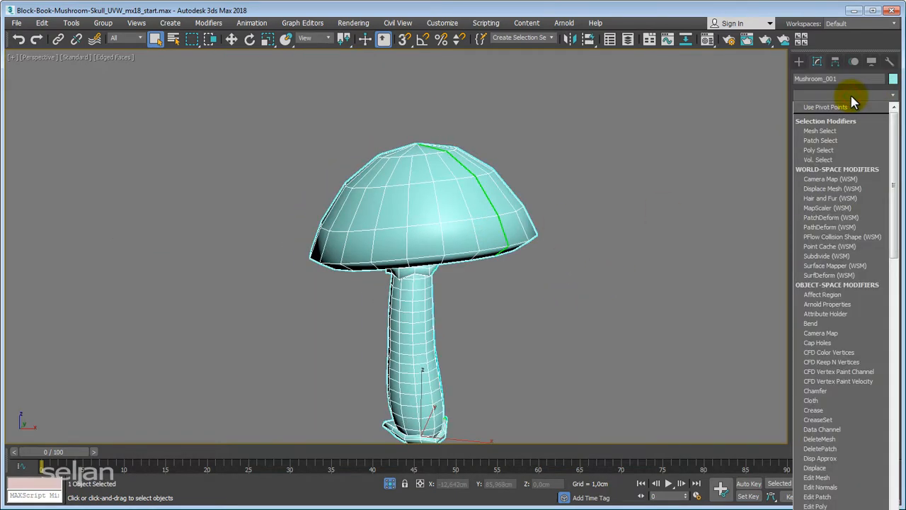
key(t)
click(840, 340)
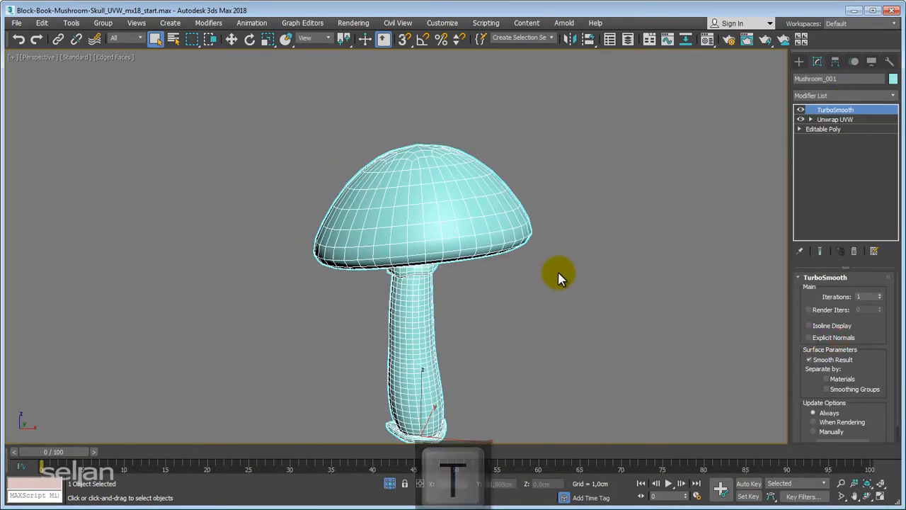
key(F4)
mouse_move(562, 269)
alt+middle_down()
mouse_move(435, 206)
mouse_move(410, 222)
mouse_move(599, 237)
mouse_move(580, 255)
mouse_move(311, 253)
mouse_move(347, 243)
mouse_move(449, 263)
mouse_move(481, 280)
alt+middle_up()
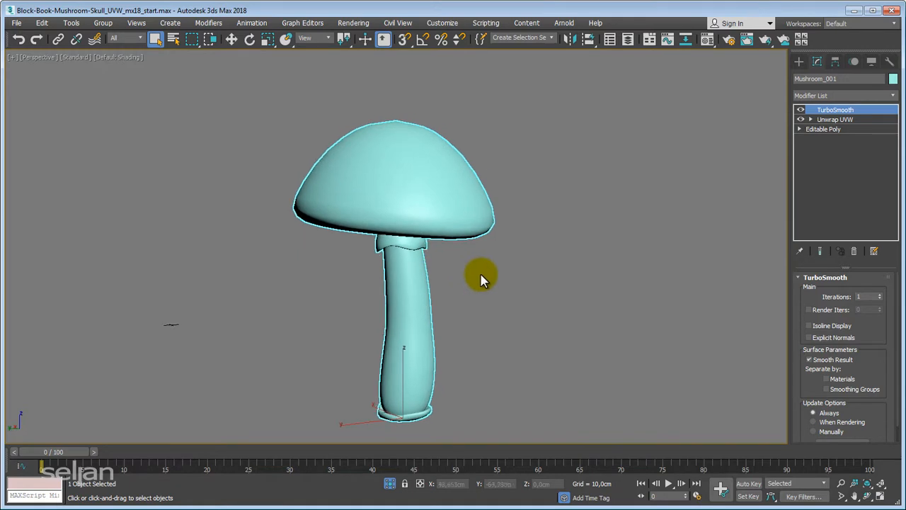
Assign the second sample material to the mushroom, name it Mushroom, and close the Material Editor
key(m)
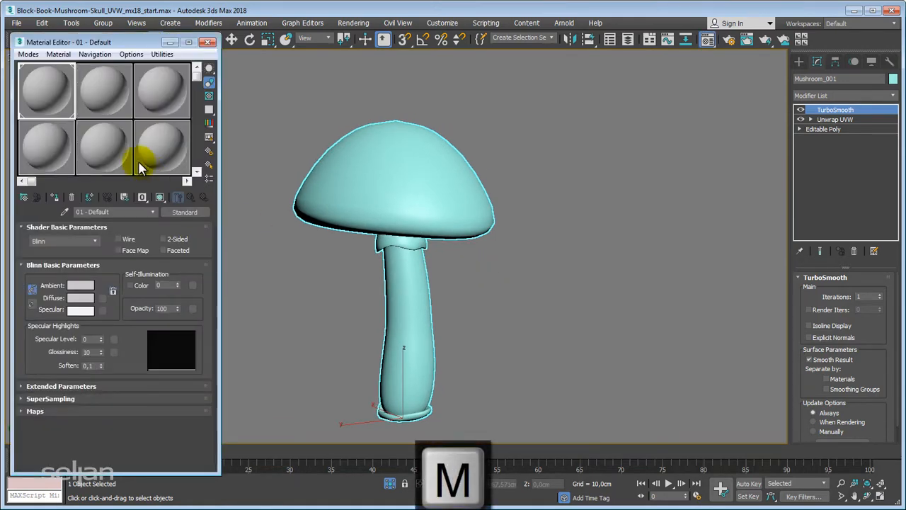
click(113, 86)
drag(113, 88, 404, 197)
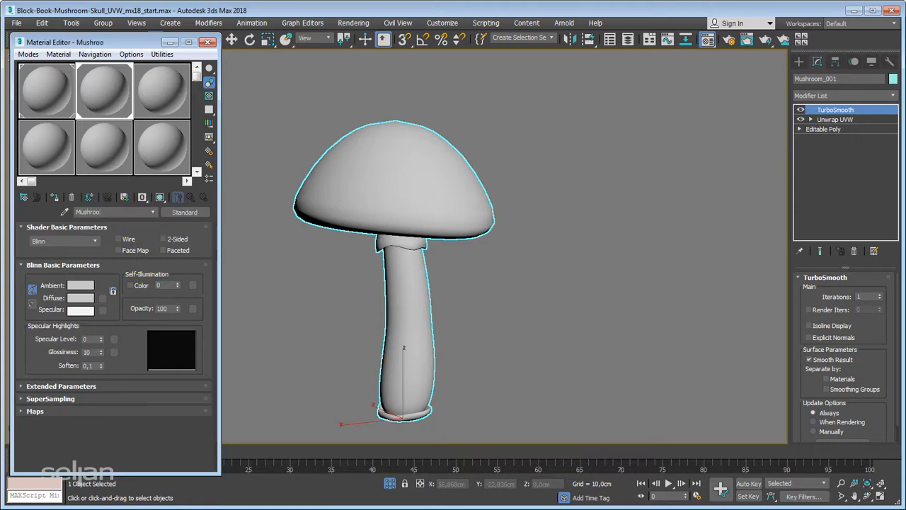
text(m)
key(Return)
click(208, 42)
Open the Viewport Canvas and start the Paint tool on a new Diffuse Color texture for the mushroom
click(71, 23)
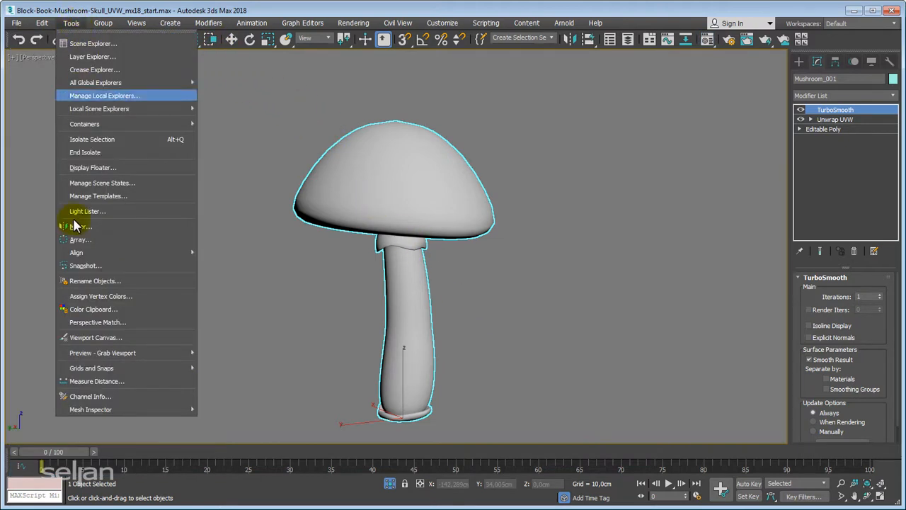
click(92, 338)
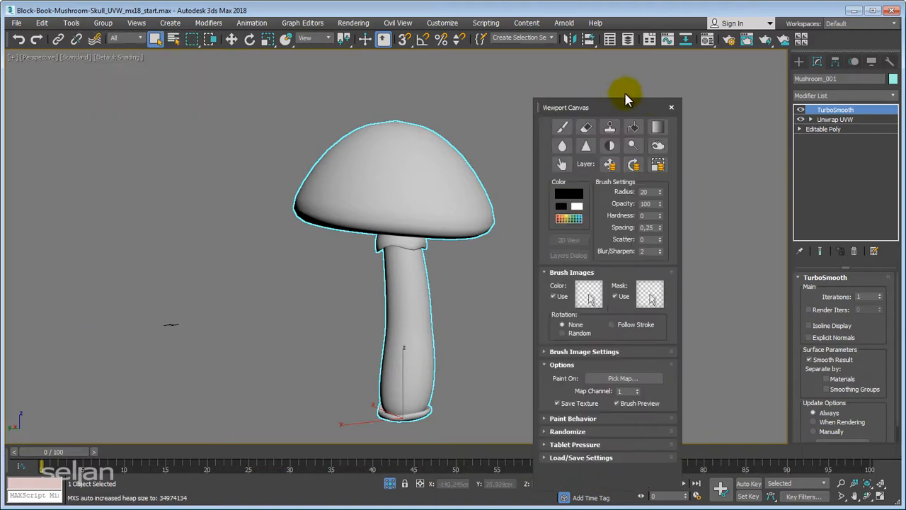
drag(612, 107, 619, 87)
middle_drag(437, 190, 415, 221)
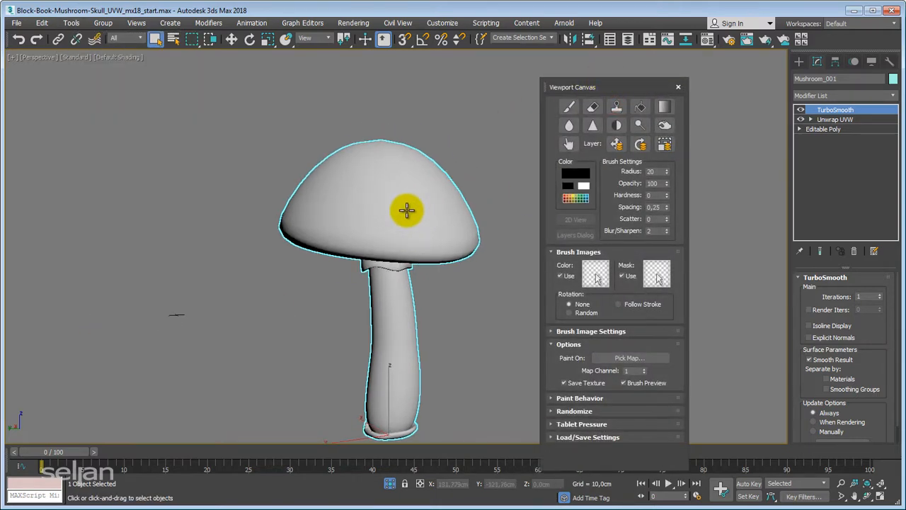
click(570, 112)
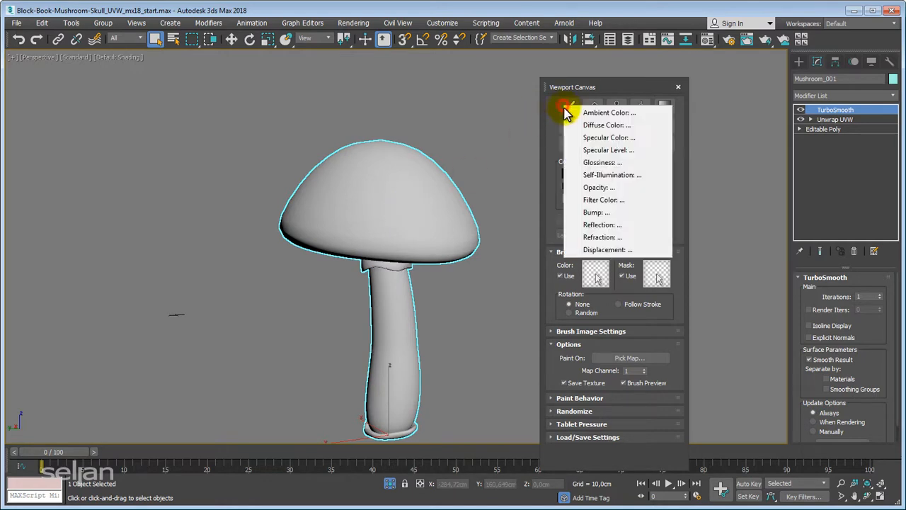
click(618, 126)
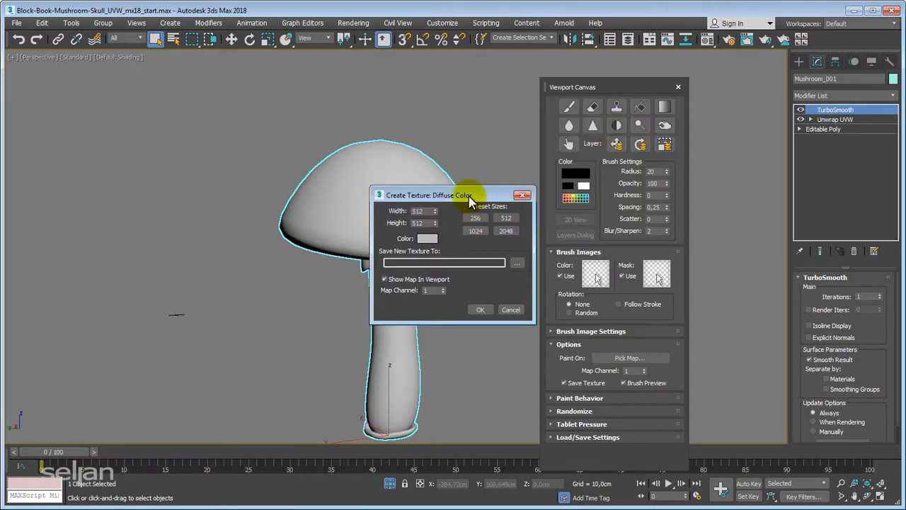
Set the new diffuse texture's size to 1024 × 1024 and its base color to khaki with RGB 106, 101, 70
drag(471, 196, 186, 114)
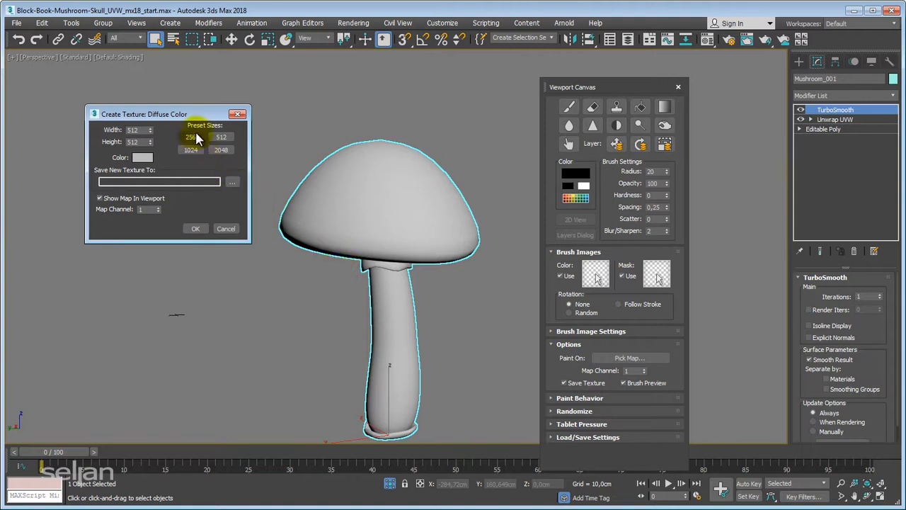
mouse_move(198, 118)
mouse_down()
mouse_move(194, 127)
mouse_move(188, 120)
mouse_up()
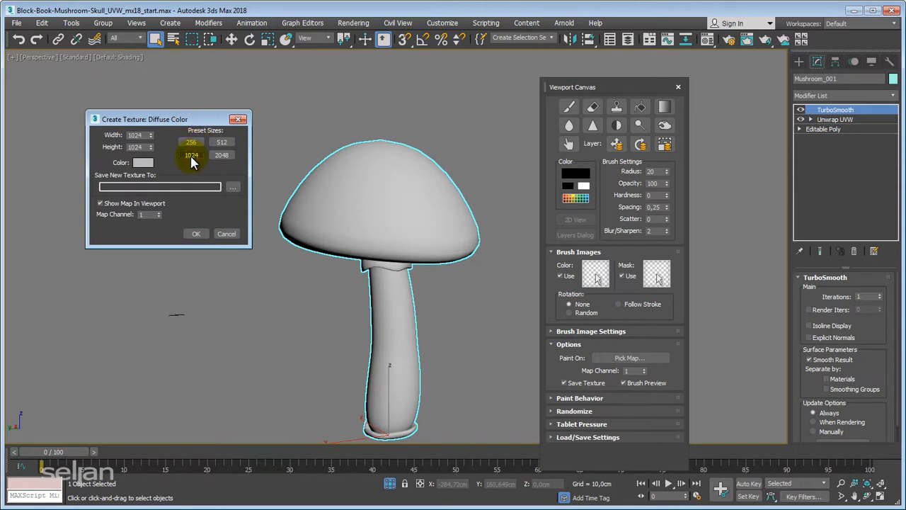
click(140, 162)
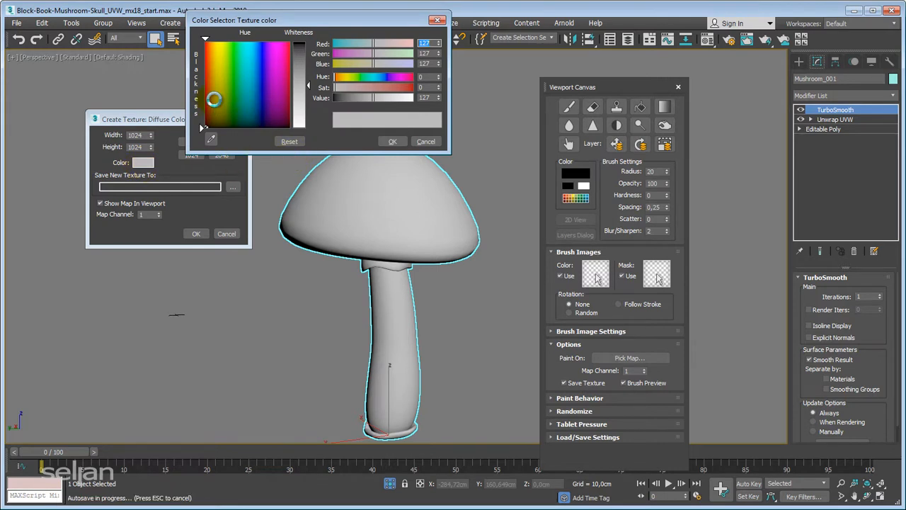
click(213, 100)
drag(306, 86, 311, 64)
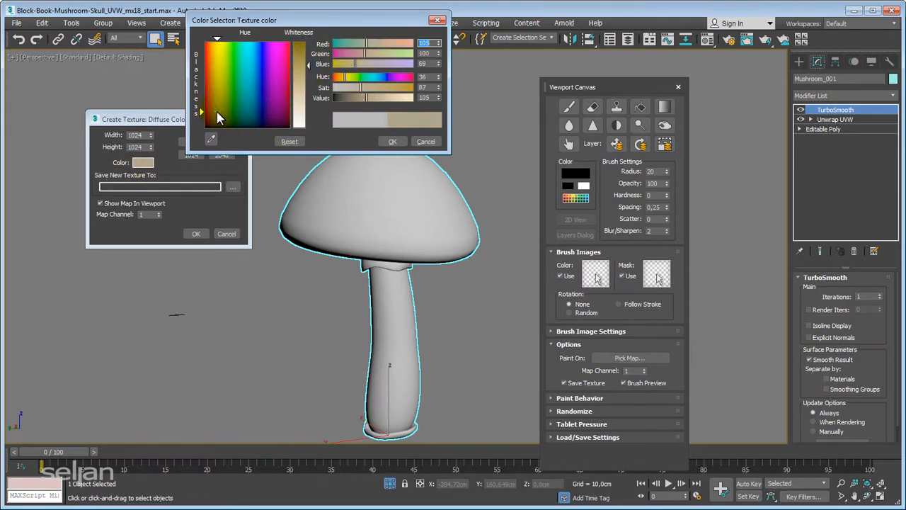
drag(310, 65, 313, 71)
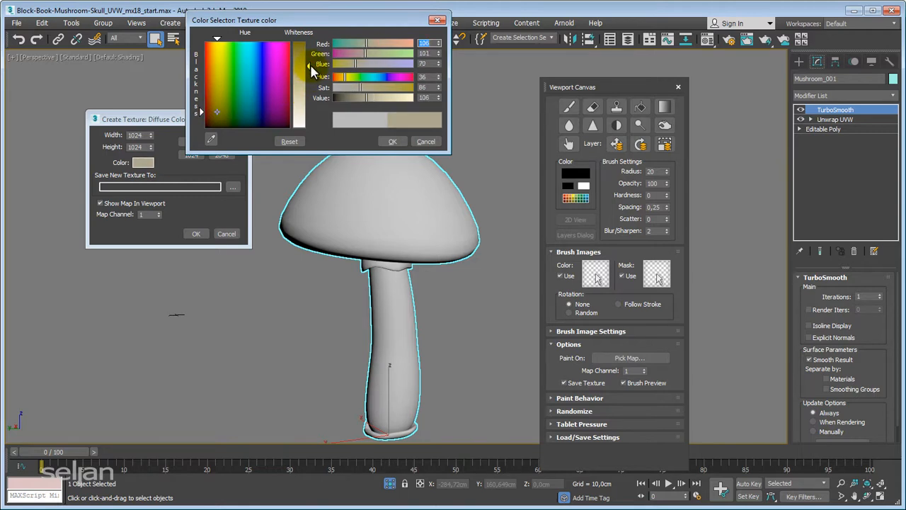
click(395, 141)
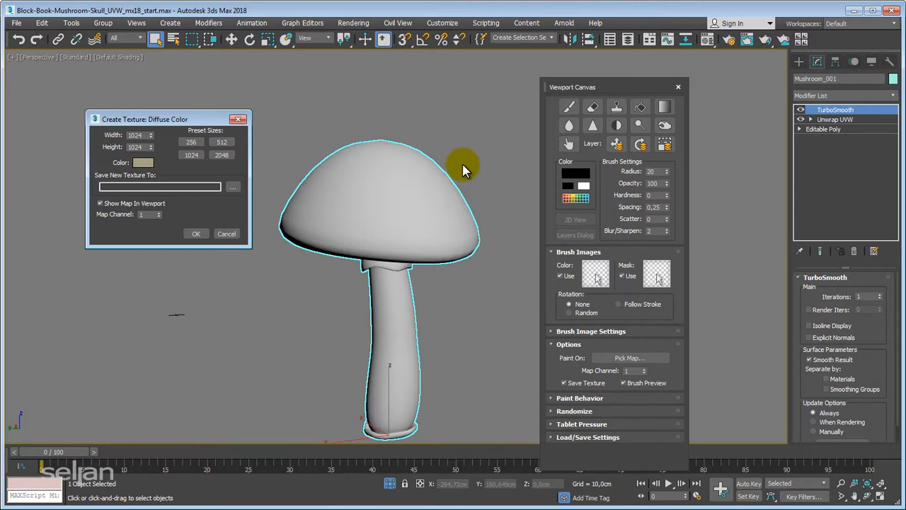
Save the texture as JPEG file Mushroom_Diff in the UVW 3Dcontent folder at quality 100 and create it
click(231, 187)
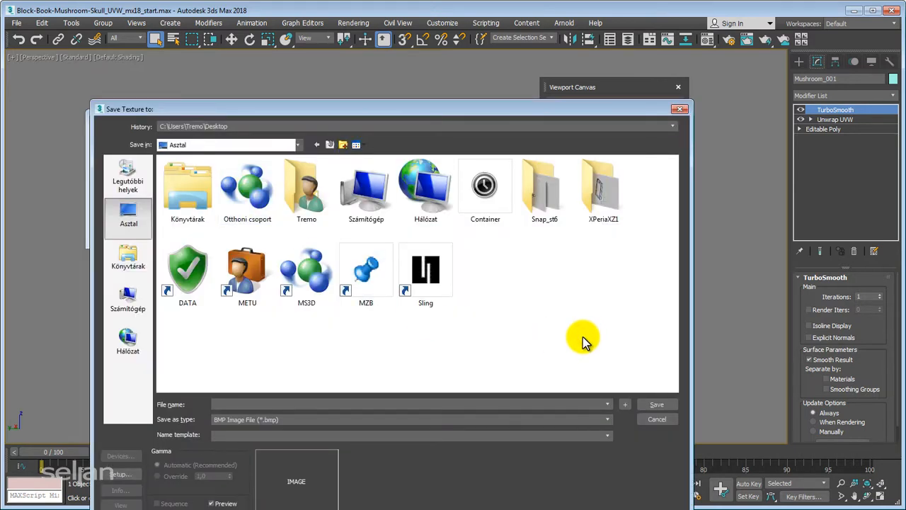
double_click(299, 276)
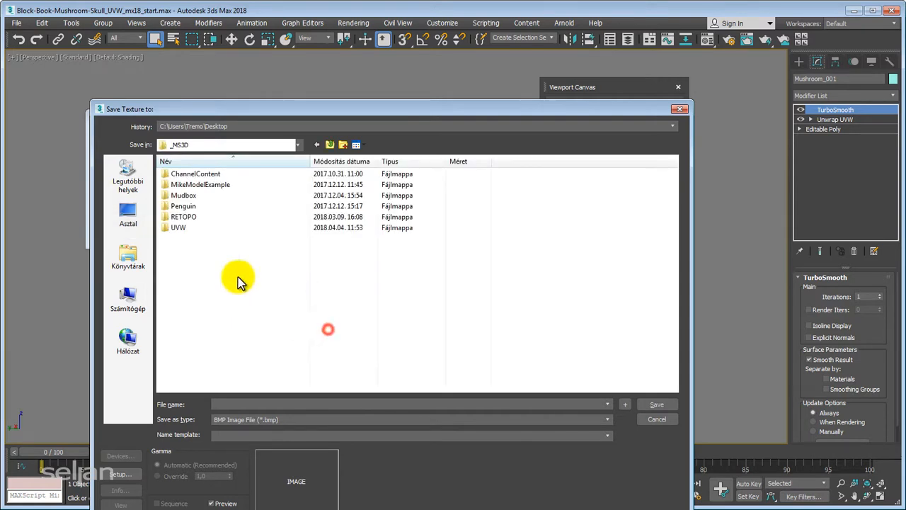
double_click(180, 218)
double_click(193, 190)
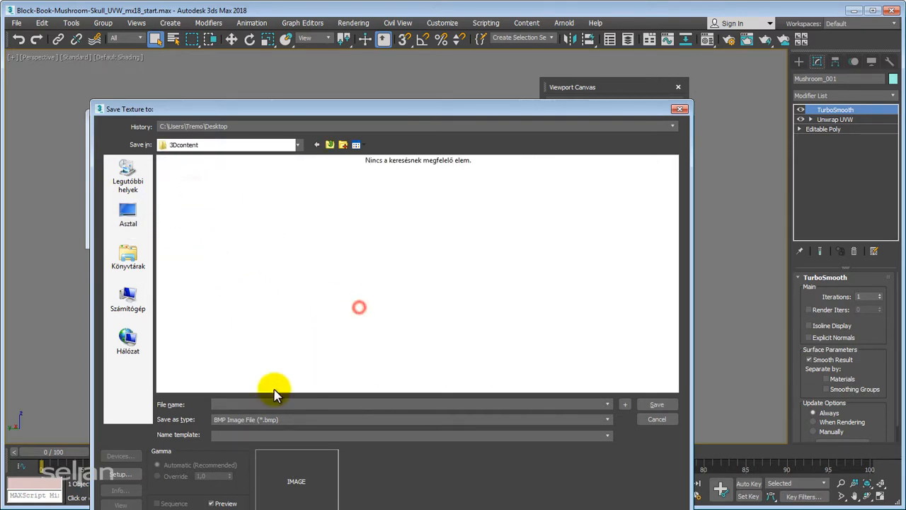
click(262, 418)
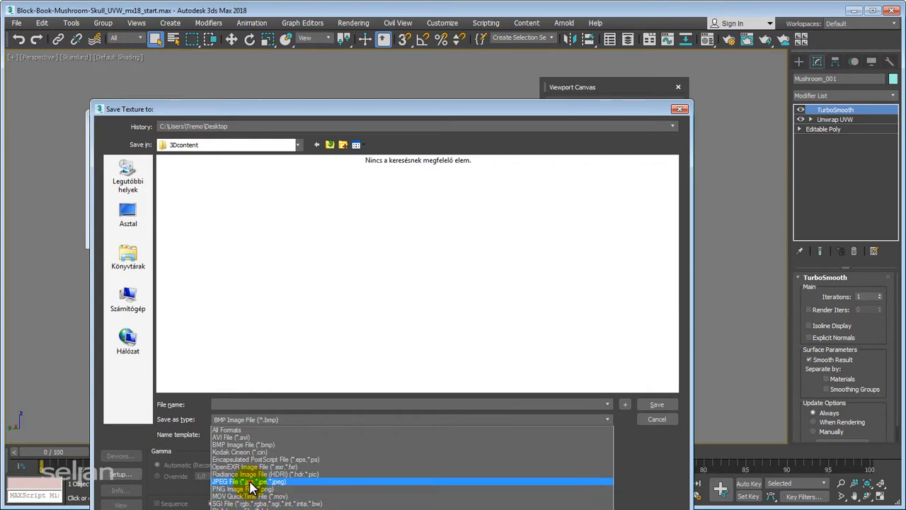
click(243, 481)
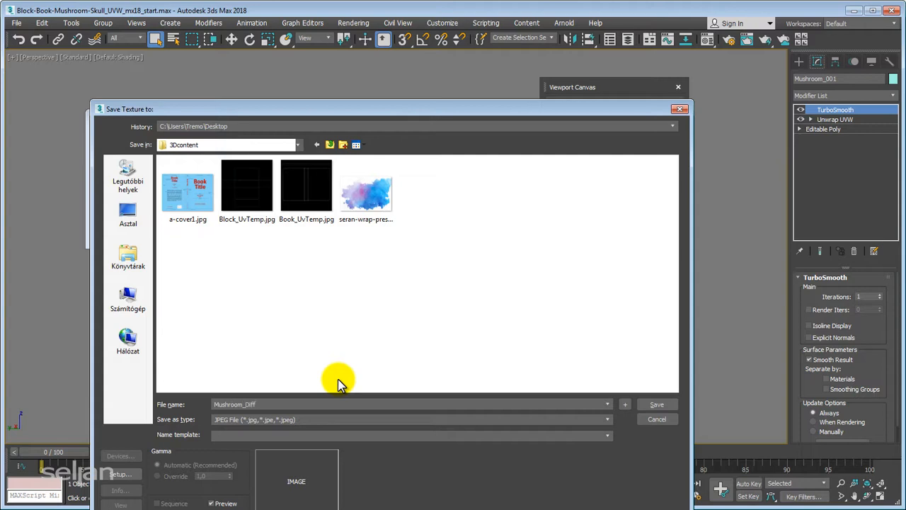
drag(363, 110, 356, 62)
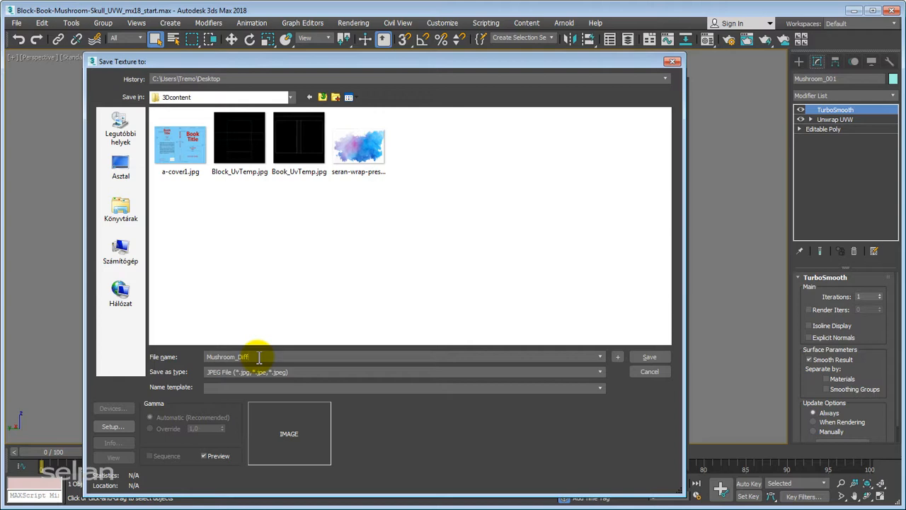
click(649, 357)
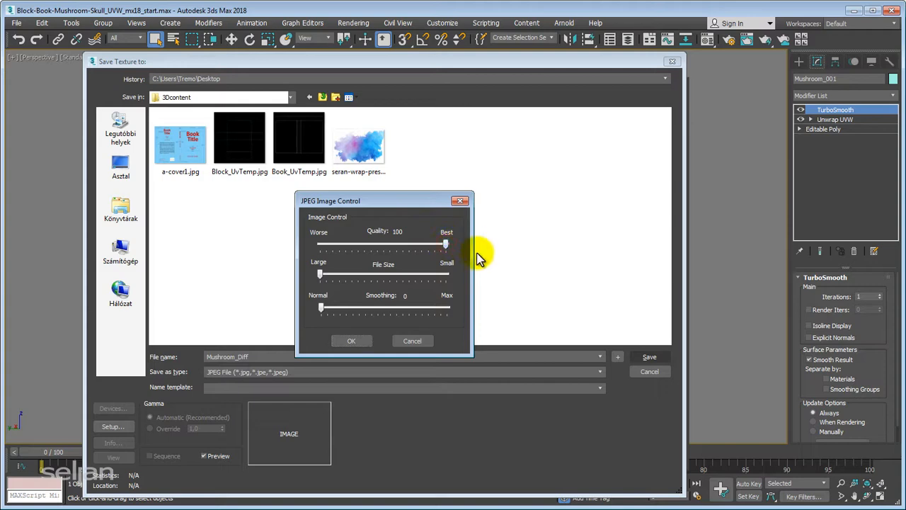
click(353, 342)
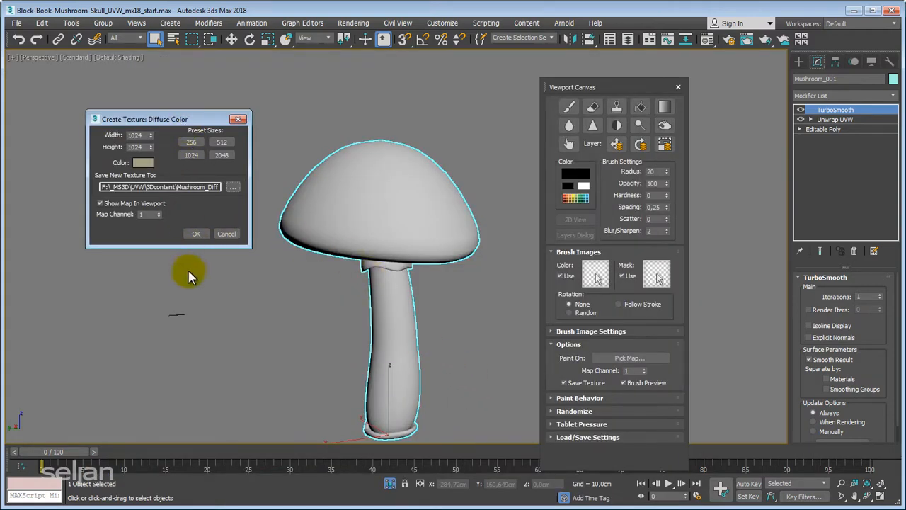
click(198, 235)
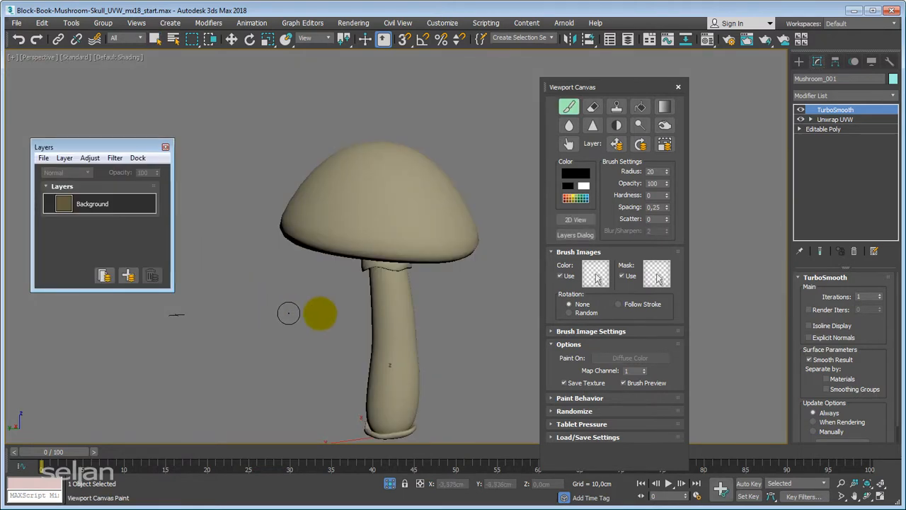
Close the Layers dialog and move the Viewport Canvas window out of the way of the mushroom
middle_drag(350, 299, 330, 316)
mouse_move(348, 245)
alt+middle_down()
mouse_move(360, 247)
mouse_move(341, 253)
alt+middle_up()
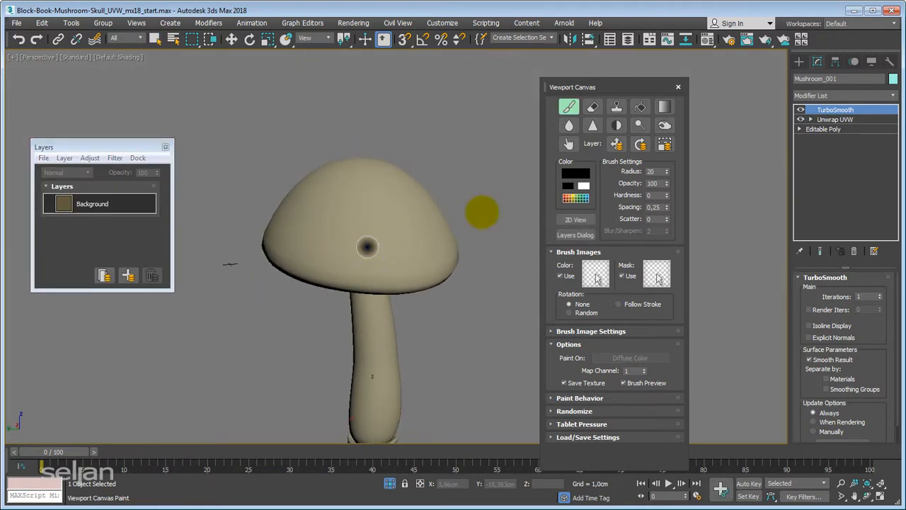
drag(625, 80, 601, 61)
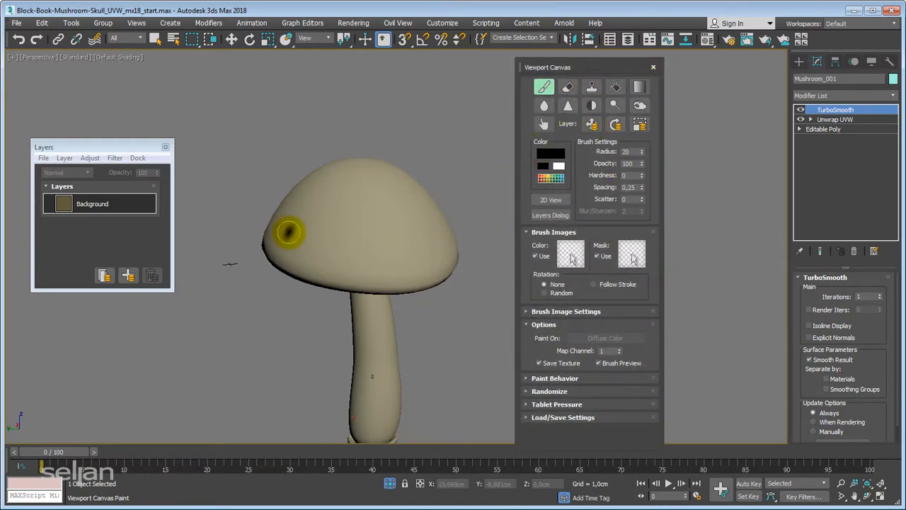
drag(89, 149, 145, 154)
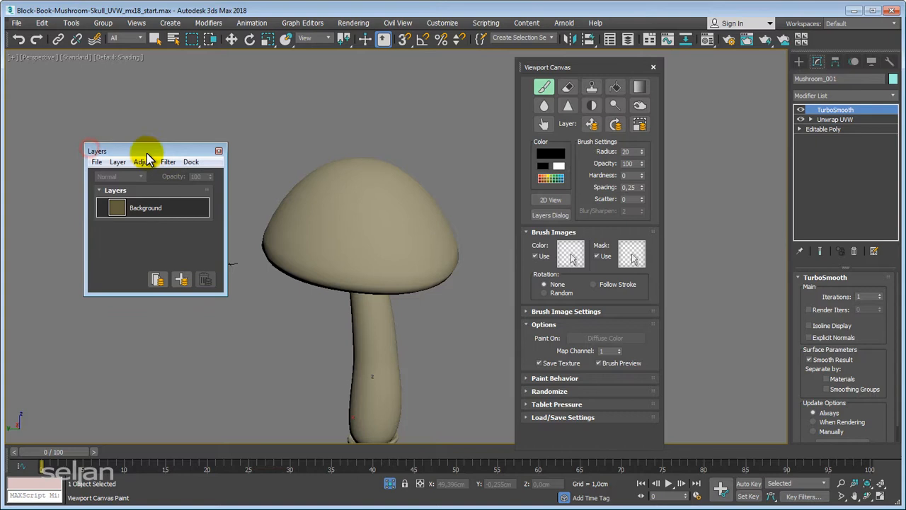
click(220, 151)
mouse_move(613, 66)
mouse_down()
mouse_move(259, 71)
mouse_move(174, 60)
mouse_up()
Paint several curved black strokes around the mushroom cap with the radius 20 brush
mouse_move(368, 219)
alt+middle_down()
mouse_move(503, 250)
mouse_move(489, 255)
alt+middle_up()
scroll(418, 228, up, 3)
mouse_move(402, 285)
mouse_down()
mouse_move(467, 273)
mouse_move(508, 239)
mouse_up()
alt+middle_drag(536, 259, 429, 279)
mouse_move(410, 290)
mouse_down()
mouse_move(526, 297)
mouse_move(573, 277)
mouse_up()
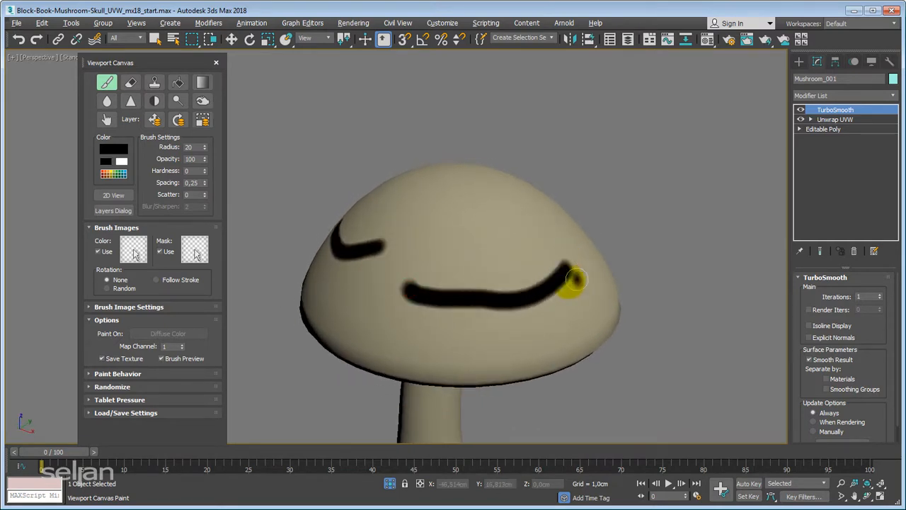
alt+middle_drag(572, 277, 396, 313)
mouse_move(358, 304)
mouse_down()
mouse_move(486, 327)
mouse_move(521, 308)
mouse_up()
alt+middle_drag(521, 308, 399, 319)
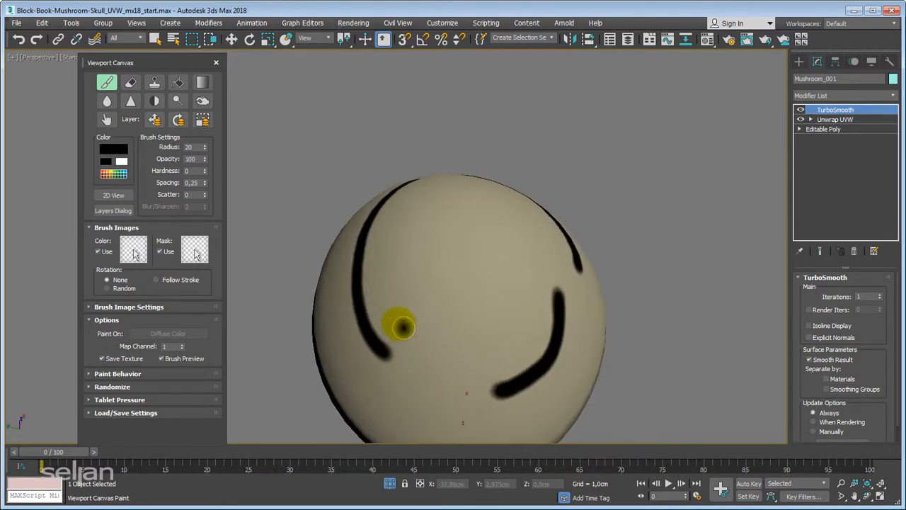
drag(429, 244, 436, 389)
mouse_move(437, 389)
alt+middle_down()
mouse_move(522, 283)
mouse_move(577, 296)
mouse_move(583, 283)
alt+middle_up()
Turn on edged faces and enter the Polygon level of the mushroom's Unwrap UVW modifier beneath TurboSmooth
click(831, 115)
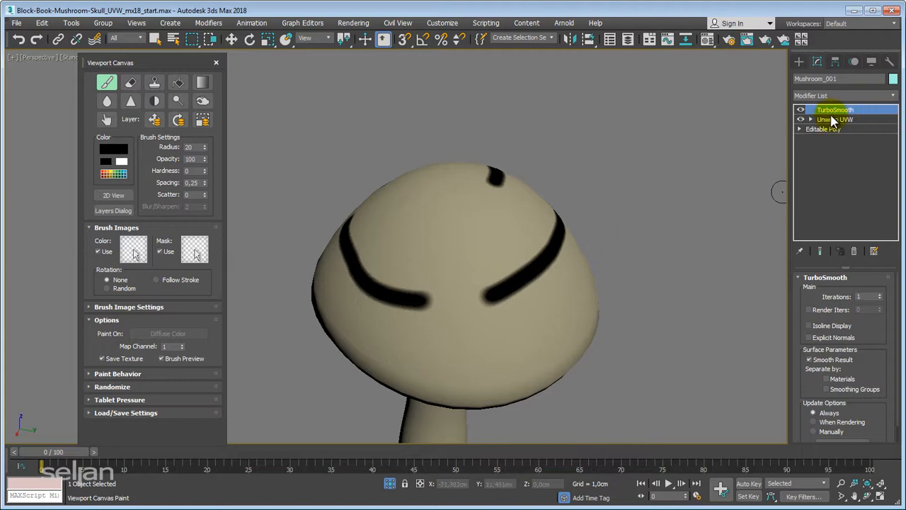
click(834, 119)
alt+middle_drag(603, 218, 589, 234)
key(F4)
alt+middle_drag(495, 181, 774, 166)
click(811, 119)
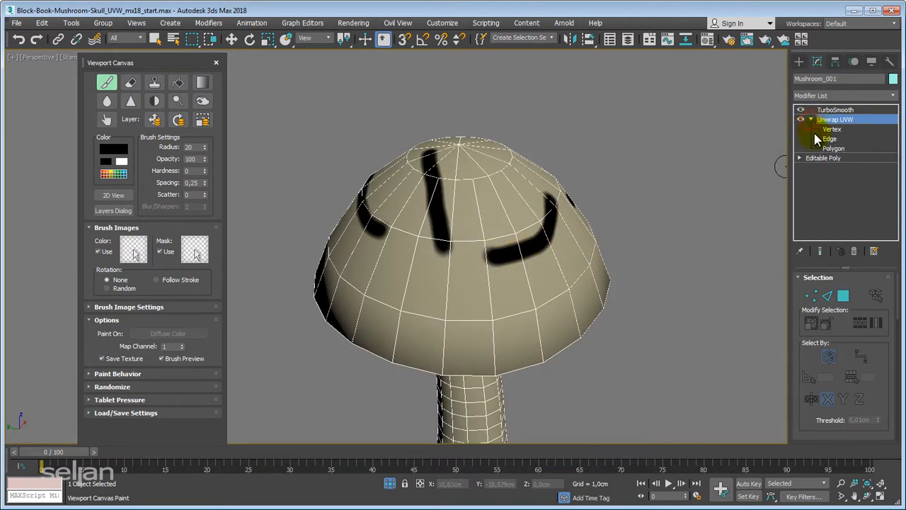
click(820, 252)
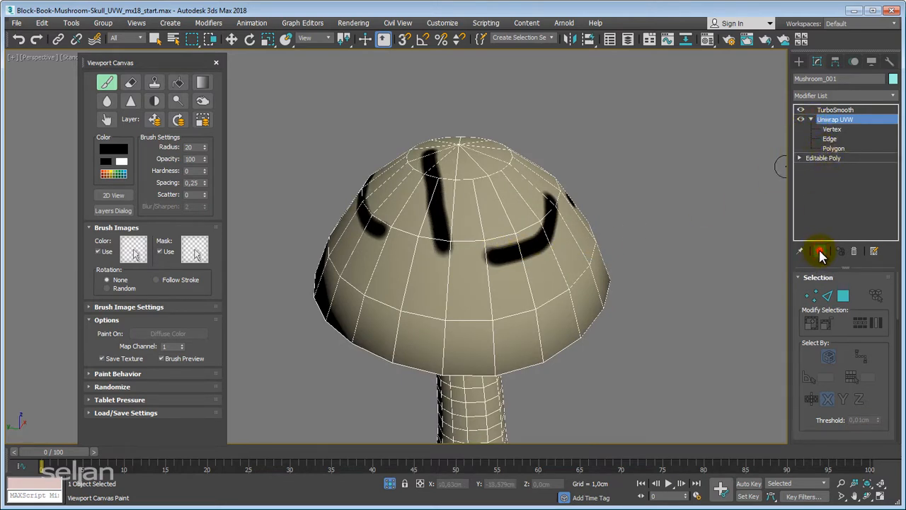
click(833, 149)
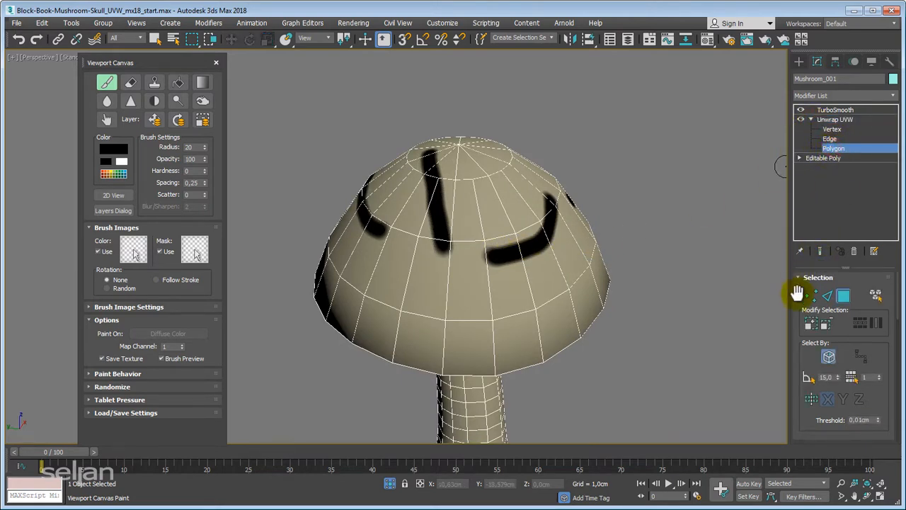
Open the UV Editor for the mushroom to check its unwrapped clusters against the model
scroll(807, 304, down, 5)
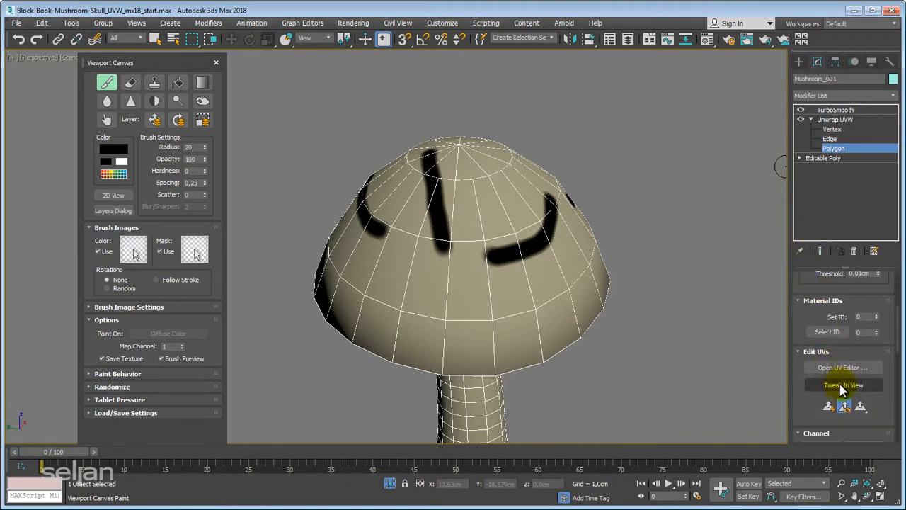
click(849, 368)
alt+middle_drag(486, 212, 404, 287)
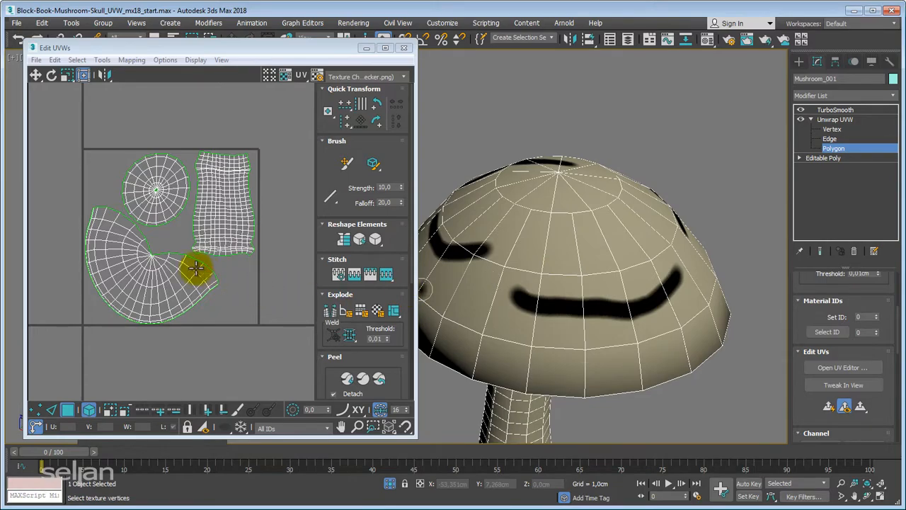
Paint black strokes across the cap's rim seam onto its underside, and move the UV editor window aside
mouse_move(619, 286)
alt+middle_down()
mouse_move(560, 240)
mouse_move(506, 293)
mouse_move(550, 322)
mouse_move(621, 326)
mouse_move(591, 314)
mouse_move(560, 212)
mouse_move(615, 277)
alt+middle_up()
scroll(613, 276, up, 2)
drag(514, 313, 605, 249)
mouse_move(601, 278)
alt+middle_down()
mouse_move(743, 299)
mouse_move(718, 354)
mouse_move(597, 288)
mouse_move(600, 343)
mouse_move(593, 347)
mouse_move(603, 282)
alt+middle_up()
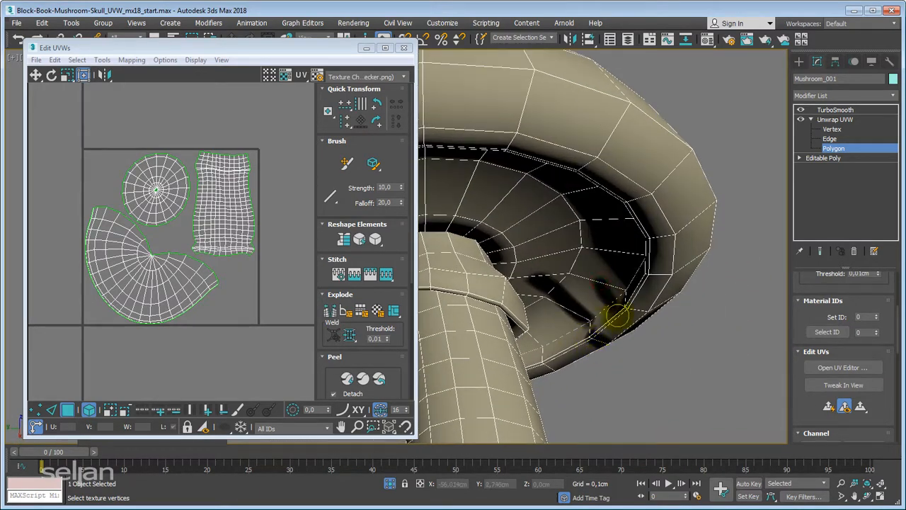
mouse_move(632, 321)
alt+middle_down()
mouse_move(576, 283)
mouse_move(573, 237)
mouse_move(469, 205)
mouse_move(436, 223)
mouse_move(602, 236)
mouse_move(518, 235)
mouse_move(356, 54)
mouse_move(322, 57)
alt+middle_up()
drag(320, 51, 373, 63)
alt+middle_drag(599, 235, 724, 259)
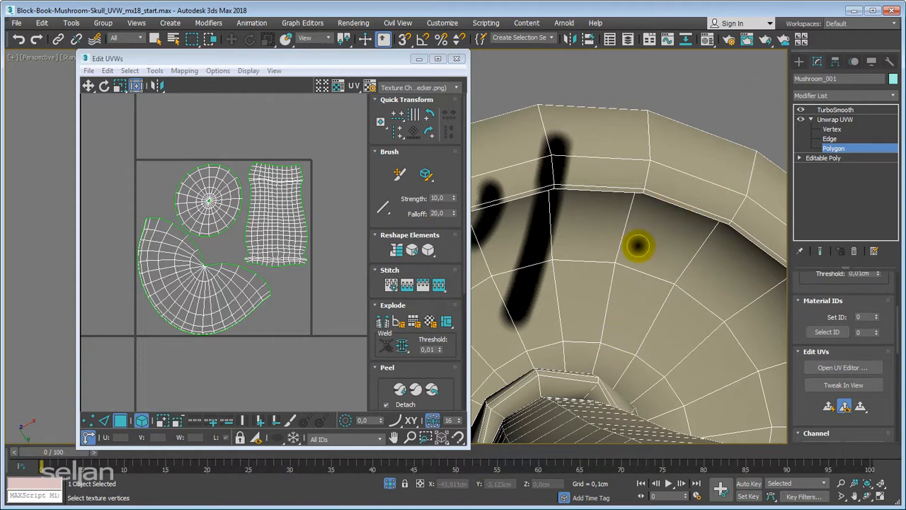
alt+middle_drag(638, 245, 631, 259)
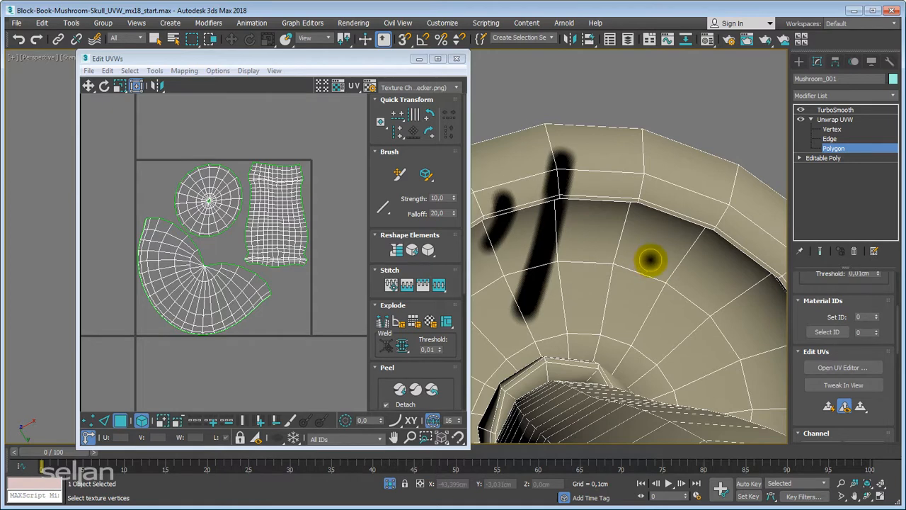
Close the UV editor, return to the TurboSmooth level of the modifier stack and turn off edged faces
click(456, 58)
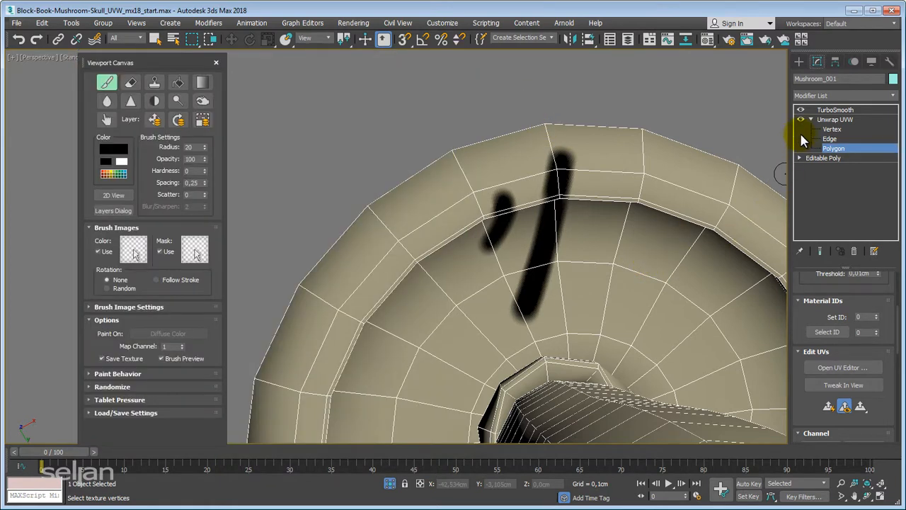
click(837, 120)
click(834, 111)
mouse_move(541, 211)
middle_down()
mouse_move(526, 212)
mouse_move(533, 266)
middle_up()
scroll(544, 227, down, 1)
key(F4)
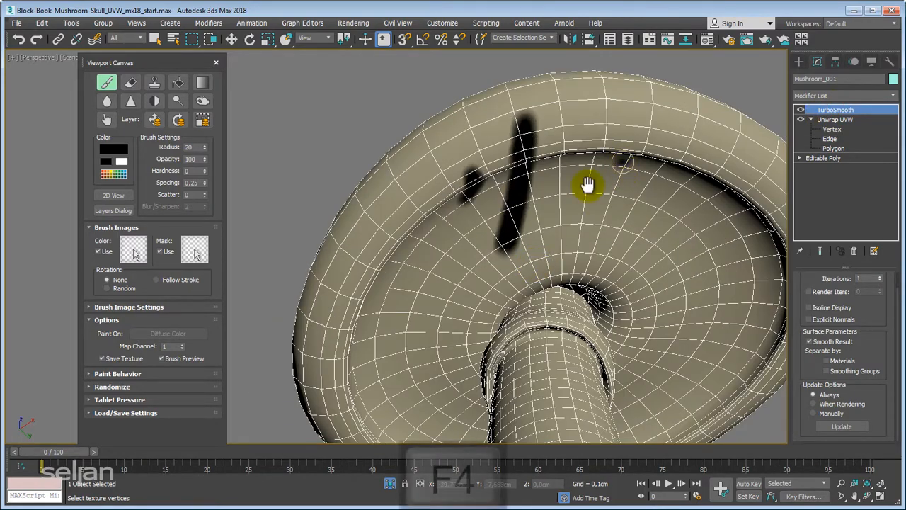
Change the Viewport Canvas paint colour to a bright red
mouse_move(590, 187)
alt+middle_down()
mouse_move(555, 211)
mouse_move(561, 213)
mouse_move(415, 219)
mouse_move(417, 198)
mouse_move(429, 234)
mouse_move(407, 253)
mouse_move(457, 326)
mouse_move(457, 304)
mouse_move(542, 317)
mouse_move(582, 242)
mouse_move(490, 259)
mouse_move(500, 259)
mouse_move(552, 330)
mouse_move(473, 331)
mouse_move(471, 298)
mouse_move(489, 310)
mouse_move(472, 314)
mouse_move(389, 279)
mouse_move(532, 307)
alt+middle_up()
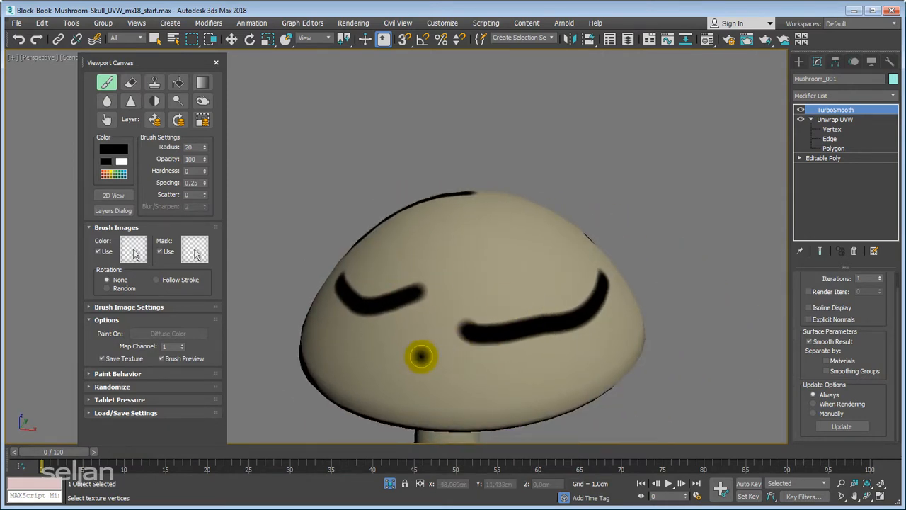
mouse_move(420, 356)
middle_down()
mouse_move(431, 356)
mouse_move(432, 344)
middle_up()
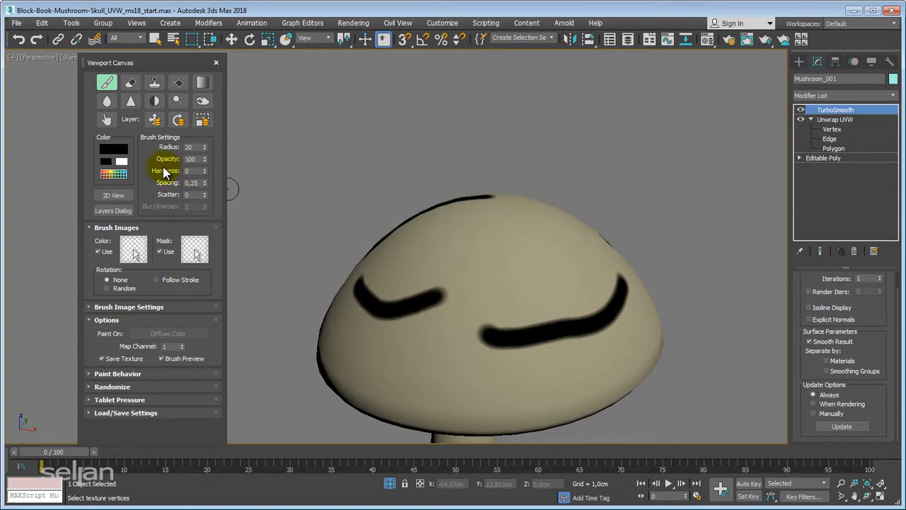
click(108, 151)
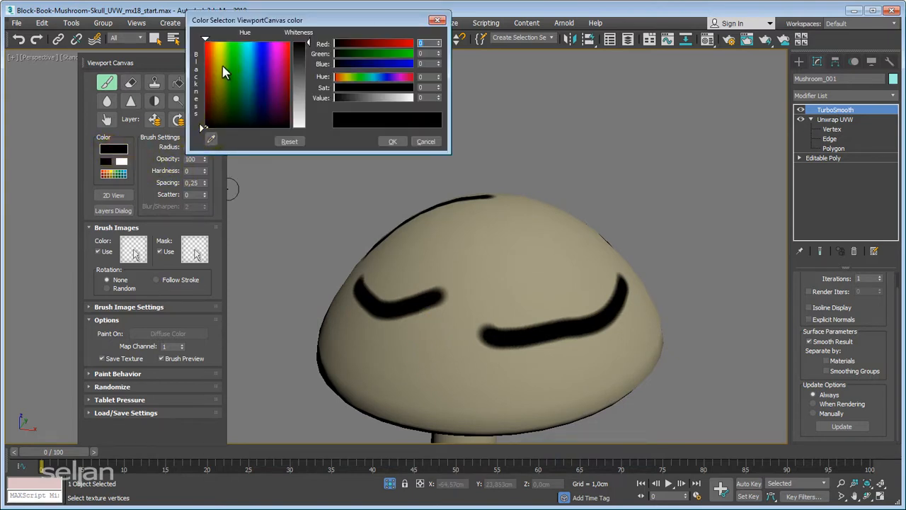
click(236, 46)
drag(312, 23, 347, 47)
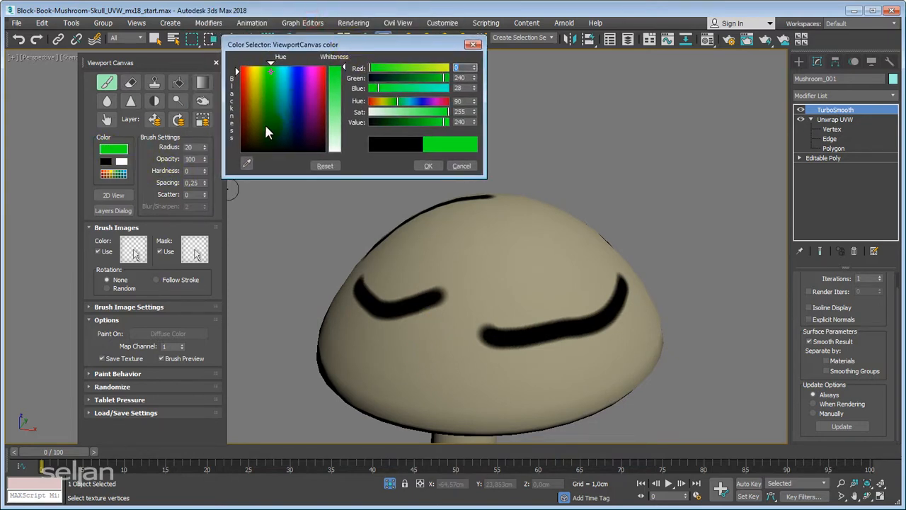
drag(245, 113, 237, 85)
click(425, 165)
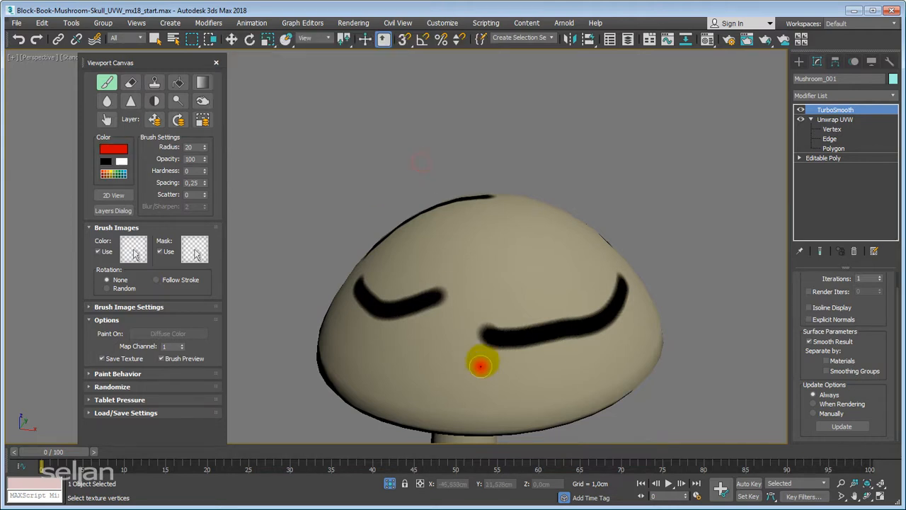
Scribble red strokes over the black strokes on the front of the mushroom cap
mouse_move(486, 318)
mouse_down()
mouse_move(427, 340)
mouse_move(550, 283)
mouse_move(438, 323)
mouse_move(426, 342)
mouse_up()
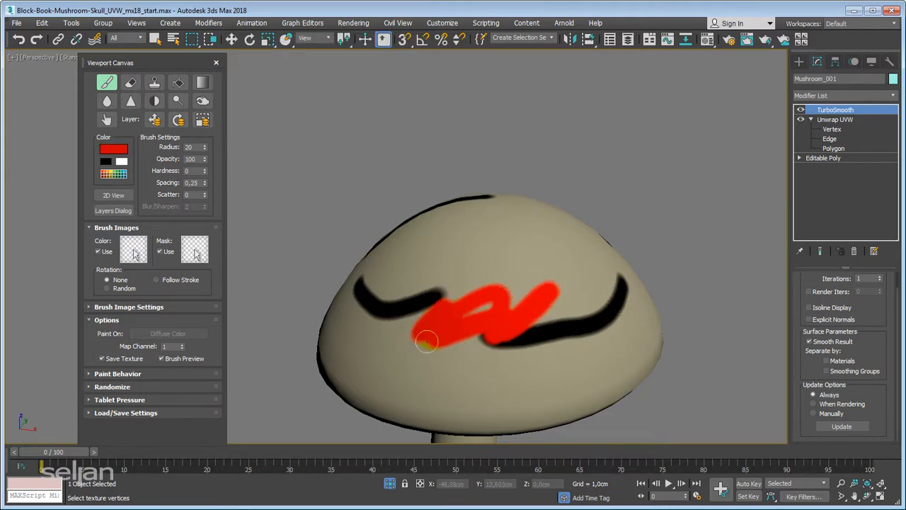
drag(430, 306, 361, 342)
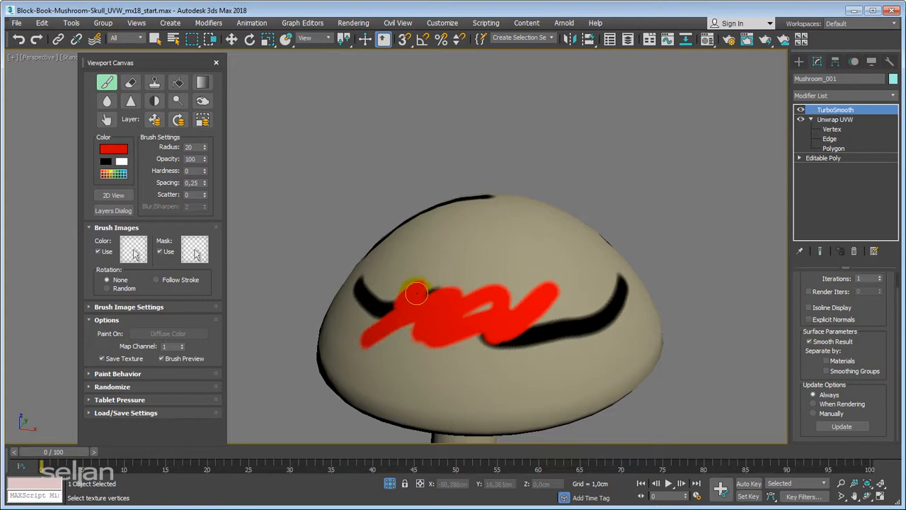
mouse_move(416, 292)
alt+middle_down()
mouse_move(418, 304)
mouse_move(422, 281)
alt+middle_up()
alt+middle_drag(487, 246, 458, 268)
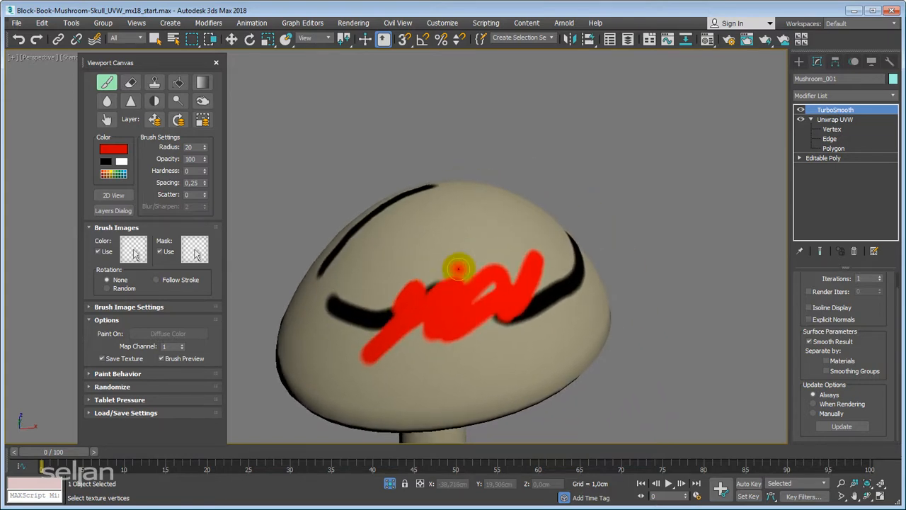
Enlarge the brush radius to 71 and paint a broad red area across the front of the cap
alt+middle_drag(418, 305, 423, 283)
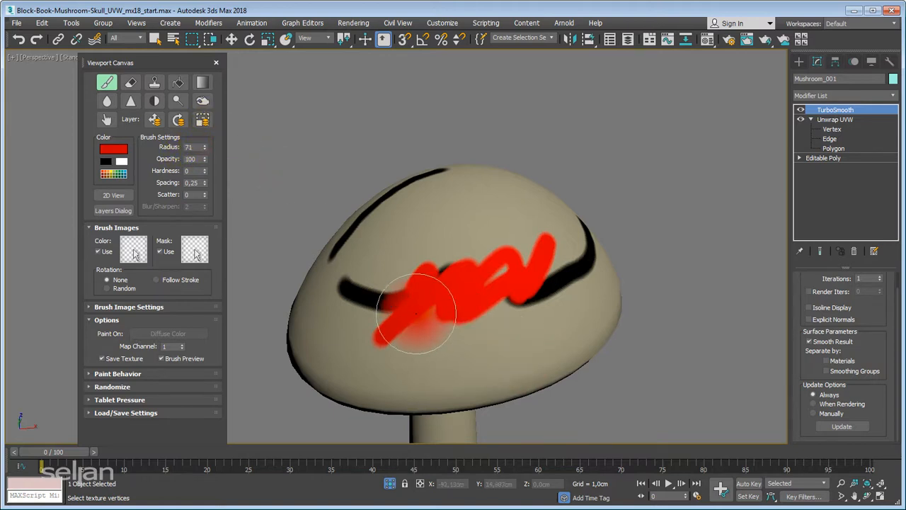
mouse_move(445, 334)
mouse_down()
mouse_move(384, 269)
mouse_move(364, 279)
mouse_move(444, 316)
mouse_up()
mouse_move(444, 315)
alt+middle_down()
mouse_move(493, 277)
mouse_move(384, 248)
mouse_move(491, 257)
mouse_move(508, 314)
mouse_move(441, 283)
mouse_move(201, 217)
alt+middle_up()
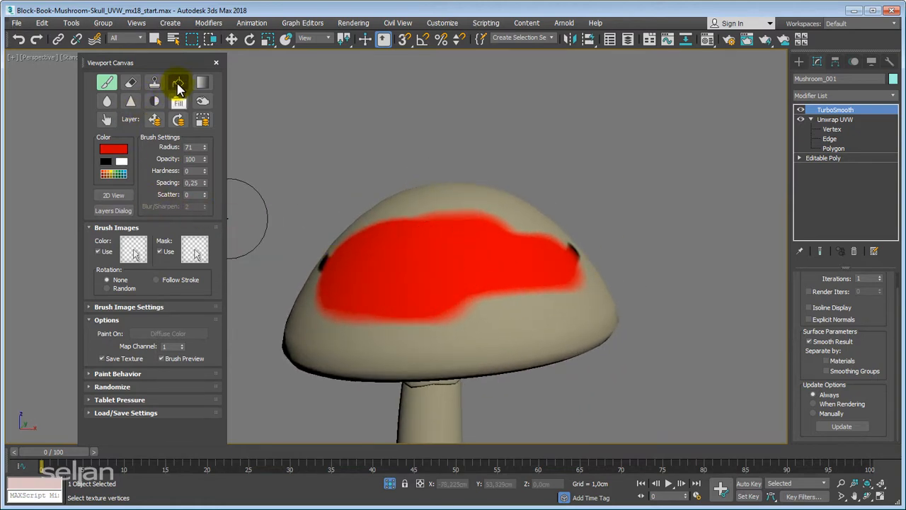
Use the Fill tool to cover the mushroom cap with red, and check its rim and underside
click(177, 84)
click(519, 315)
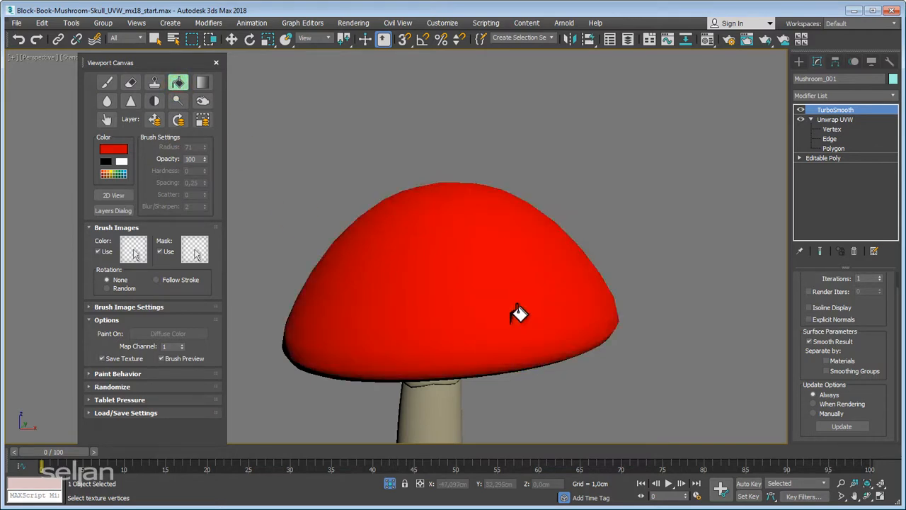
alt+middle_drag(519, 315, 492, 274)
click(401, 327)
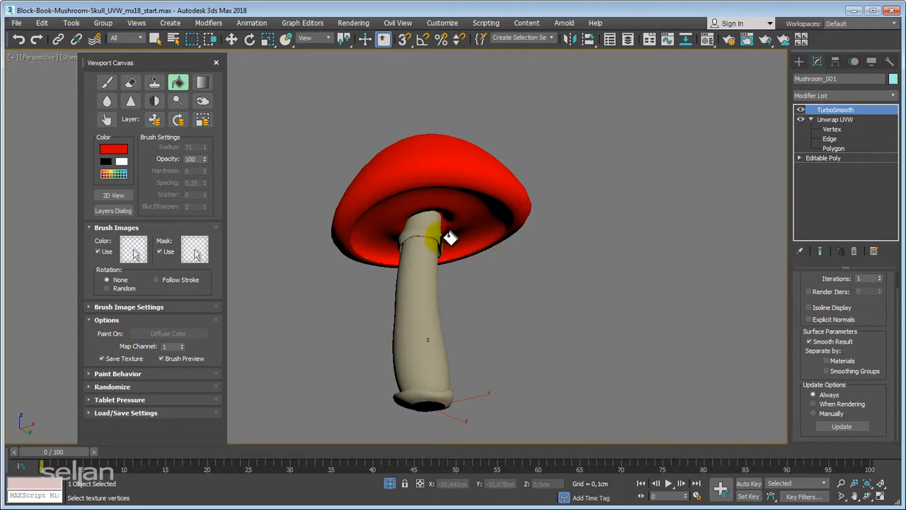
alt+middle_drag(451, 238, 512, 201)
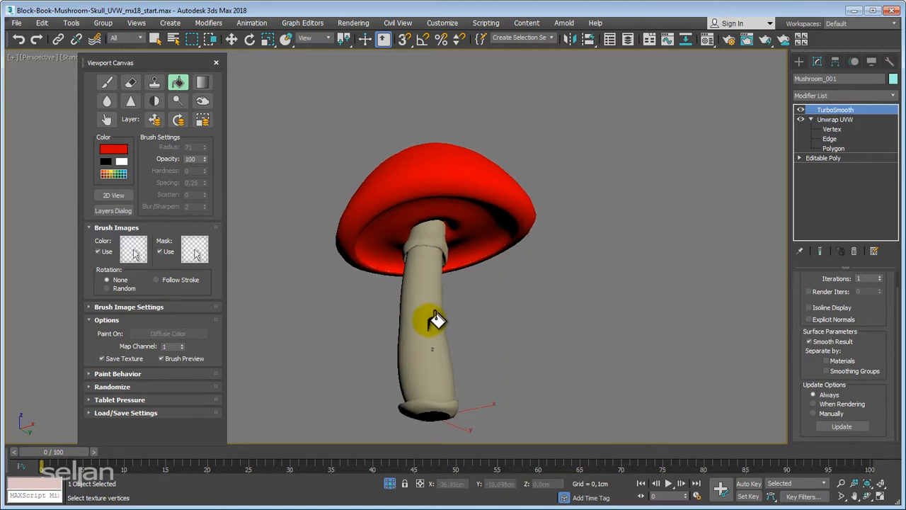
alt+middle_drag(540, 307, 546, 318)
click(203, 121)
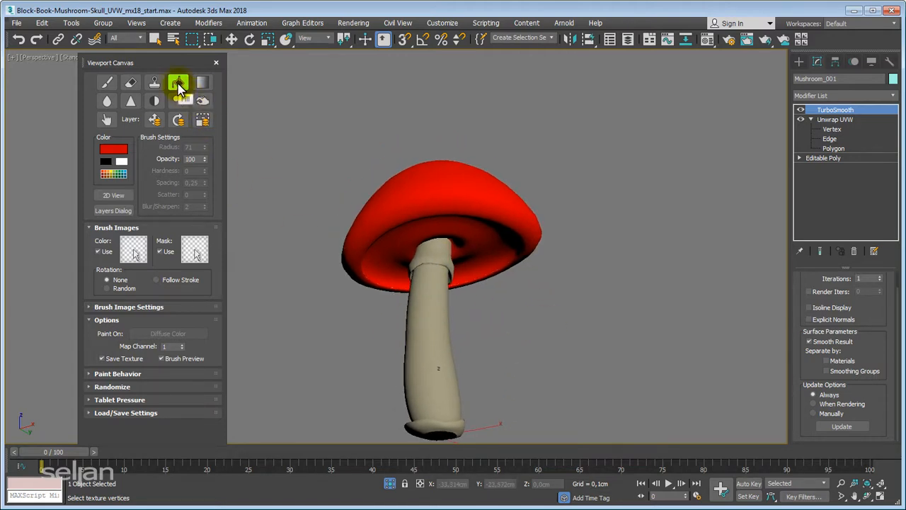
middle_drag(424, 218, 445, 237)
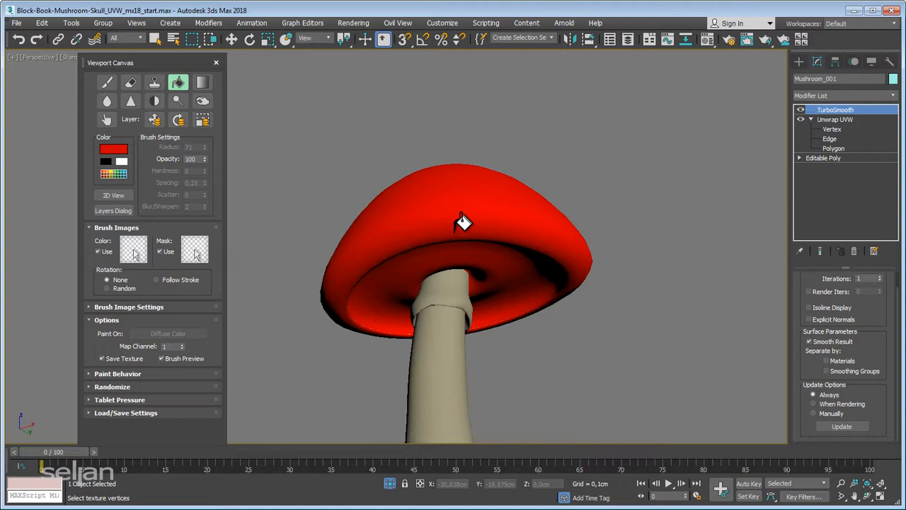
alt+middle_drag(542, 152, 516, 141)
scroll(495, 237, down, 2)
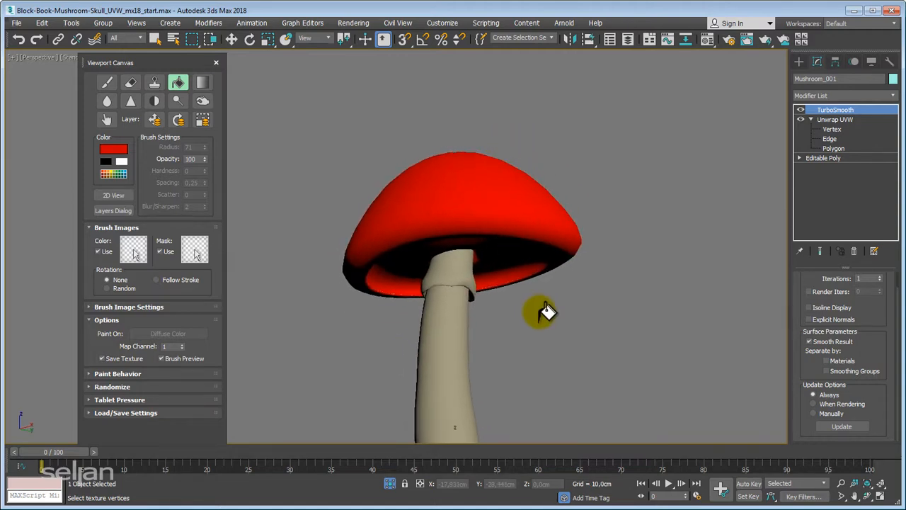
Set the paint colour to light yellow (241, 228, 89) and fill the mushroom's stem with it
click(112, 154)
drag(330, 144, 338, 78)
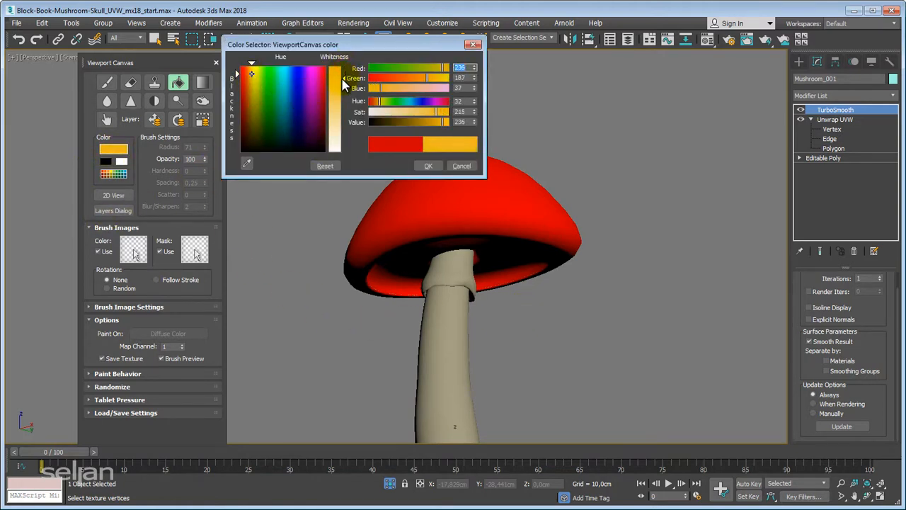
drag(251, 62, 248, 63)
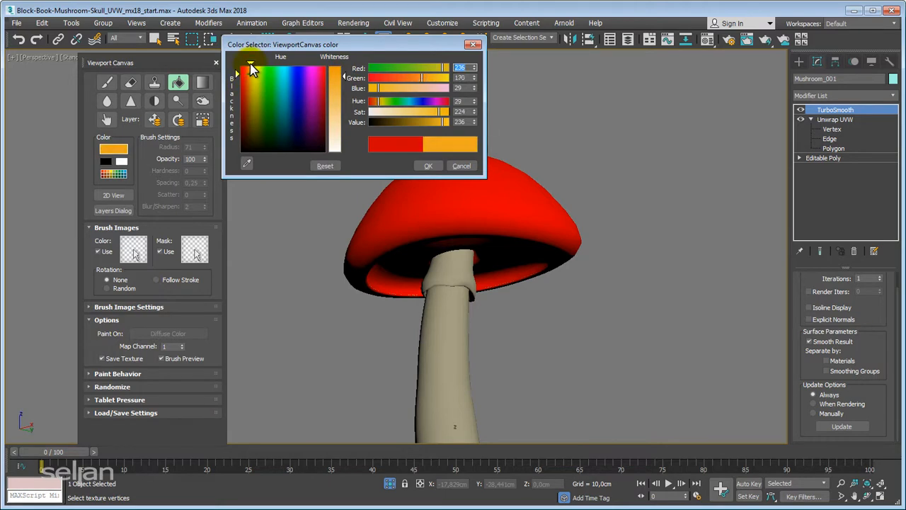
click(254, 72)
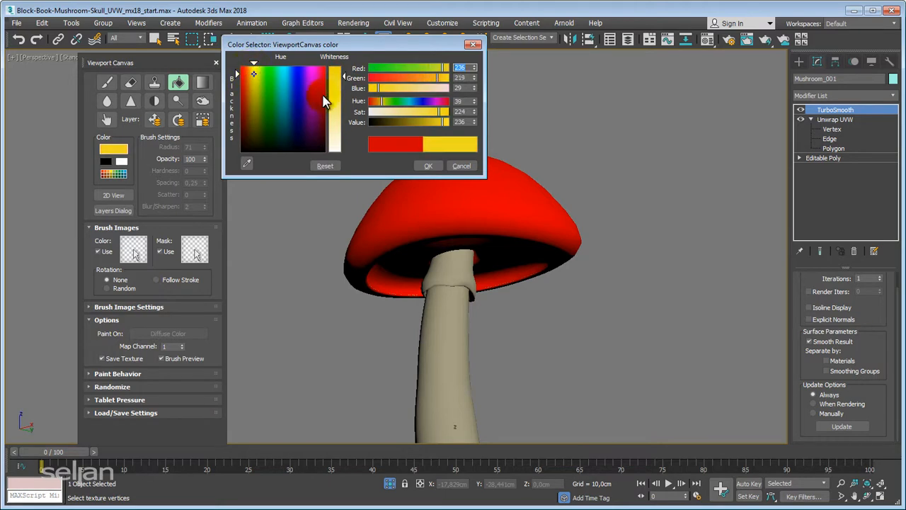
drag(344, 84, 345, 102)
click(429, 169)
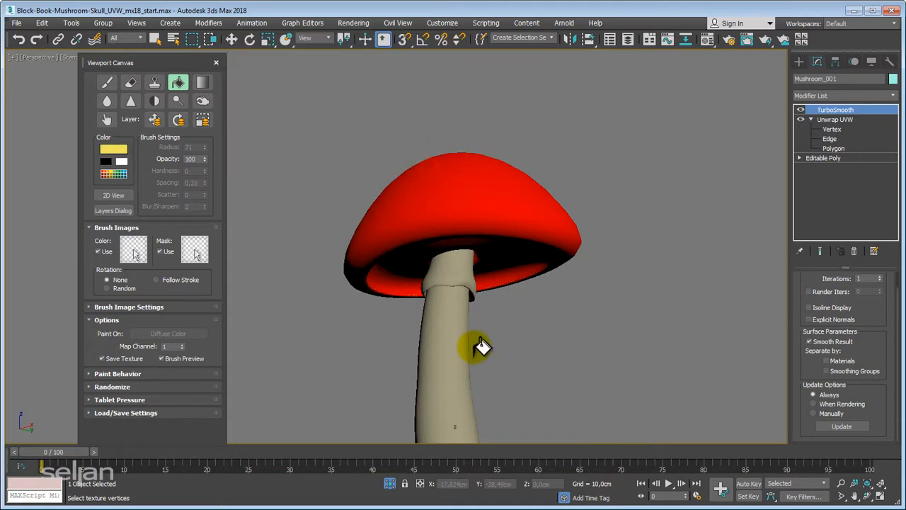
click(457, 324)
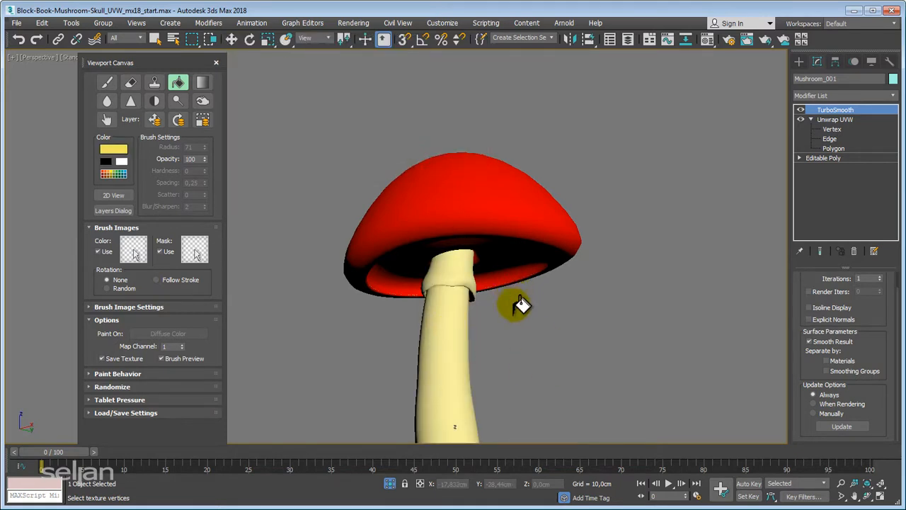
Switch back to the Paint brush for painting on the underside of the mushroom cap
key(z)
scroll(425, 283, up, 10)
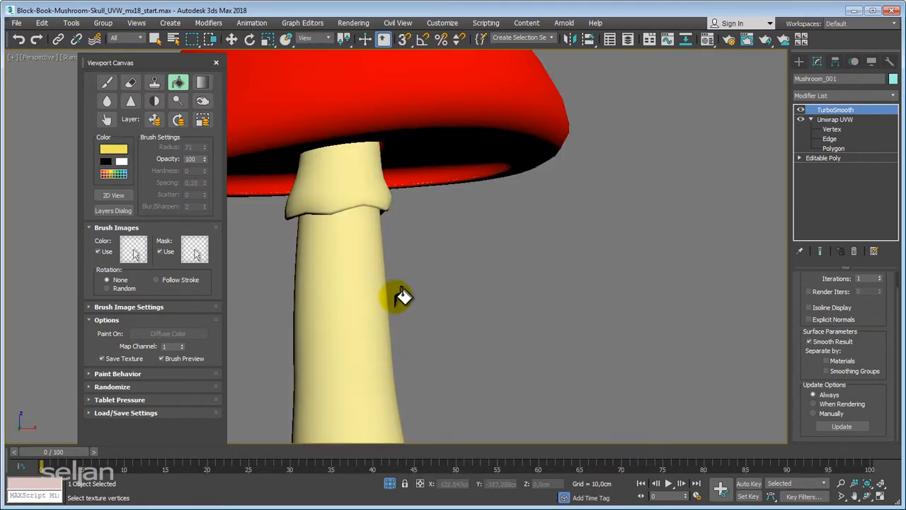
scroll(401, 285, down, 6)
scroll(400, 285, up, 2)
alt+middle_drag(347, 257, 390, 222)
scroll(378, 222, up, 2)
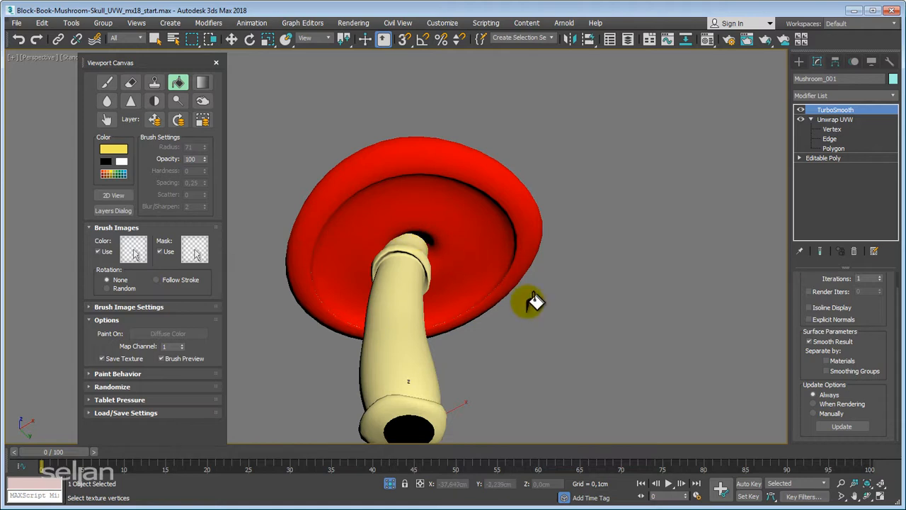
click(106, 85)
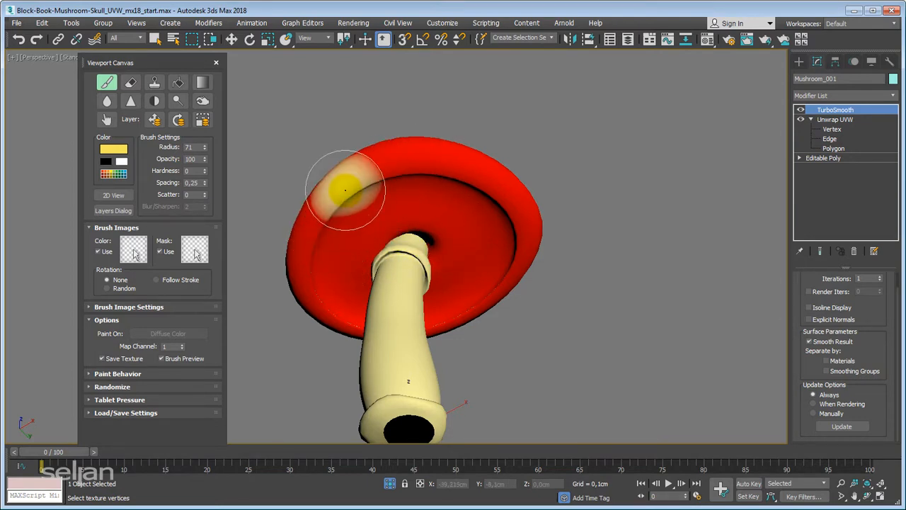
click(113, 151)
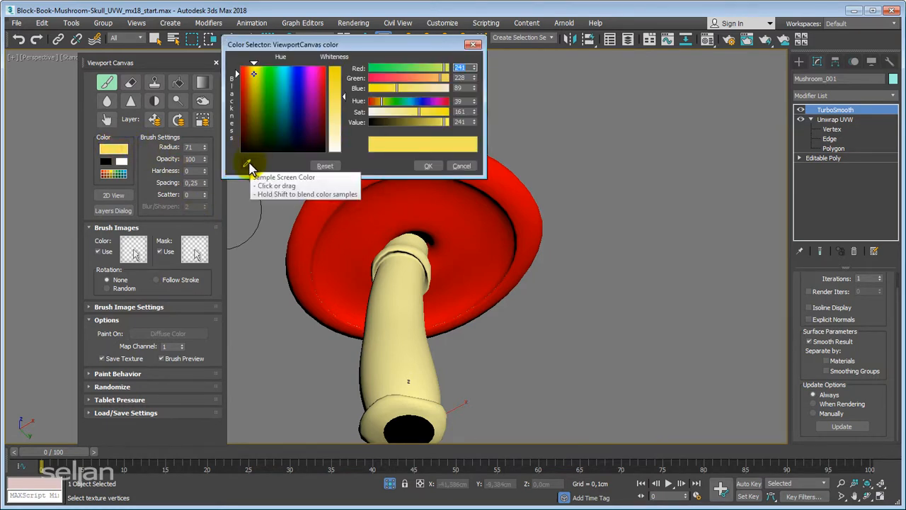
click(247, 164)
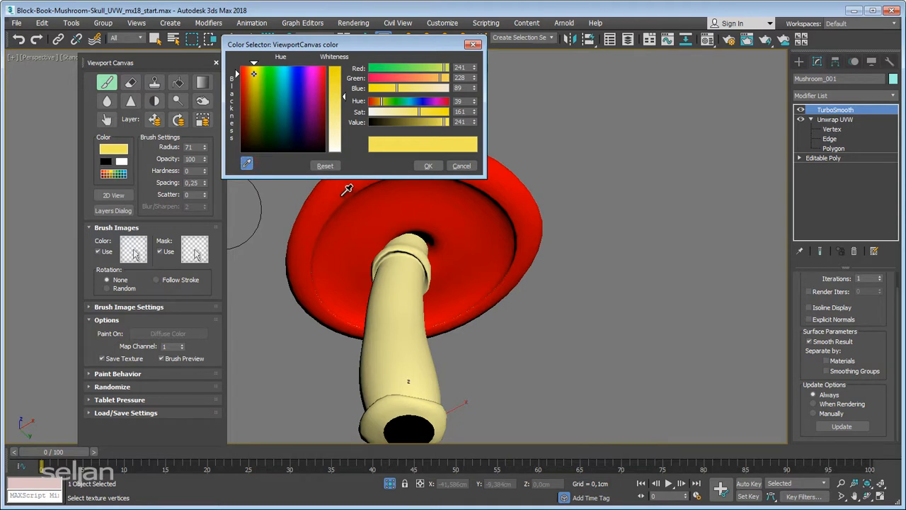
click(341, 194)
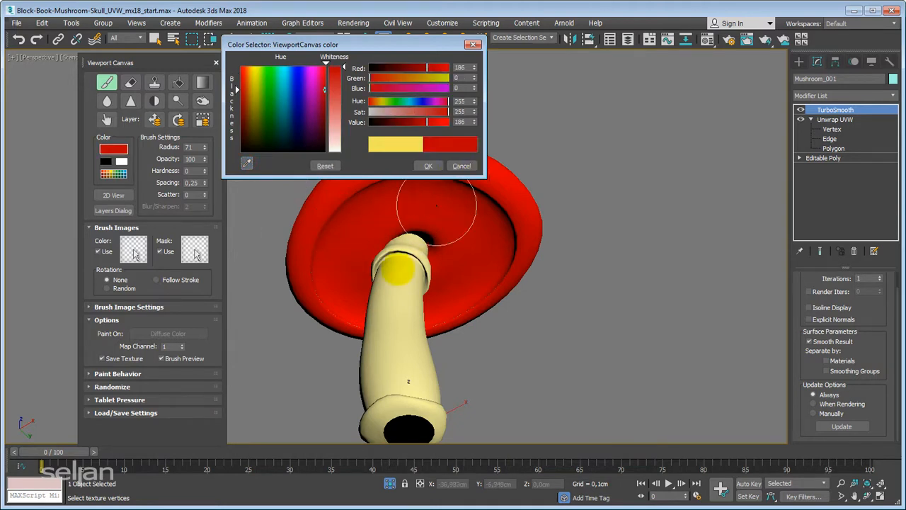
click(246, 164)
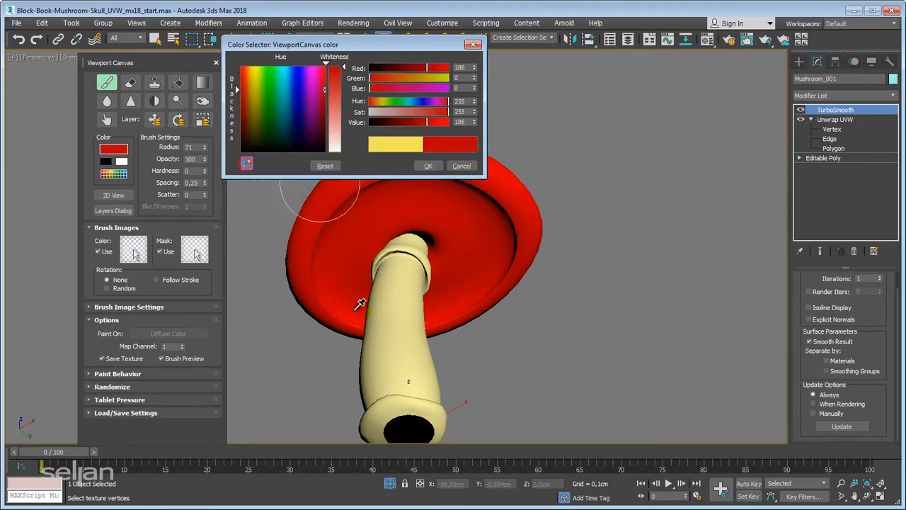
click(416, 317)
click(462, 165)
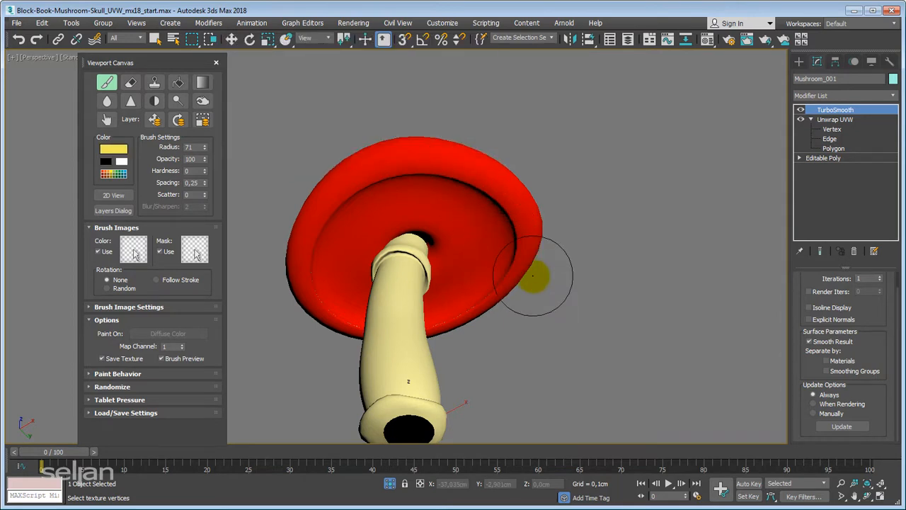
Sample the paint colour alternately from the red cap's underside and the yellow stem directly in the viewport
alt+click(374, 234)
alt+click(391, 305)
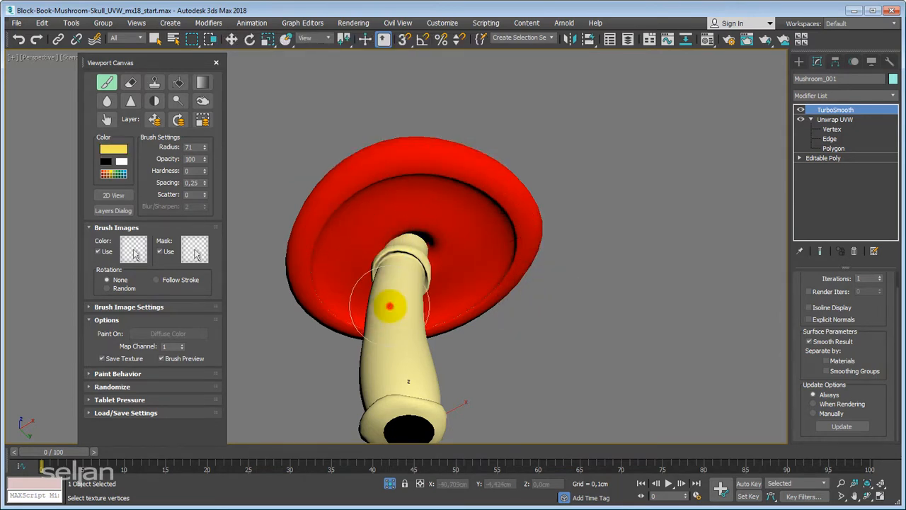
alt+click(351, 212)
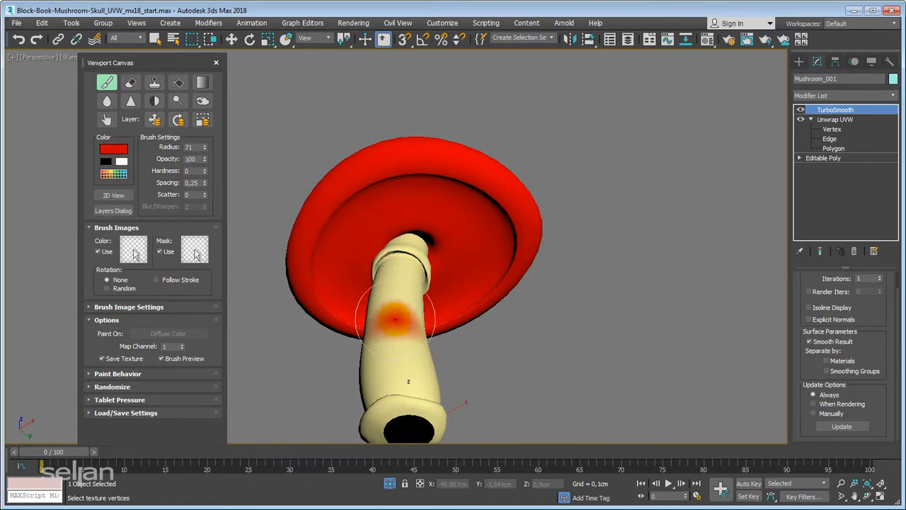
alt+click(397, 322)
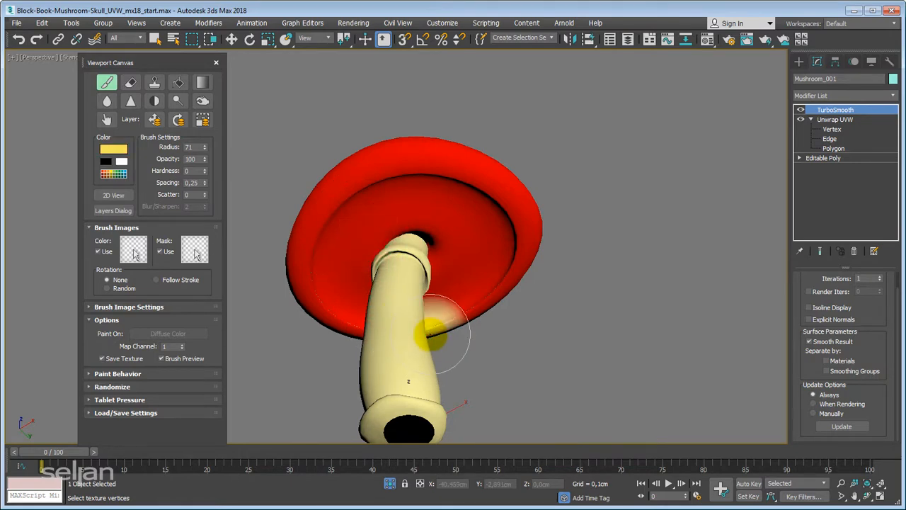
Sample the red from the cap's underside and darken the paint colour to dark red (64, 0, 0)
mouse_move(481, 276)
alt+middle_down()
mouse_move(469, 276)
mouse_move(388, 204)
alt+middle_up()
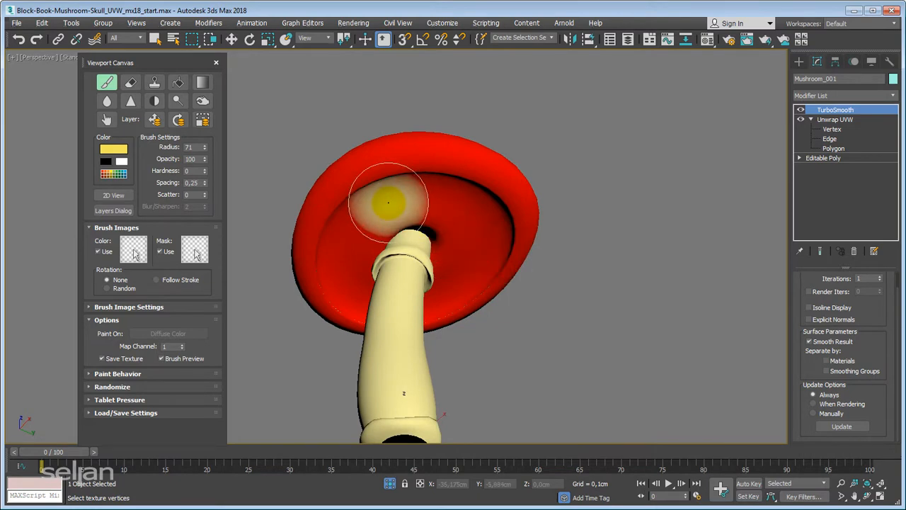
alt+click(383, 203)
click(107, 149)
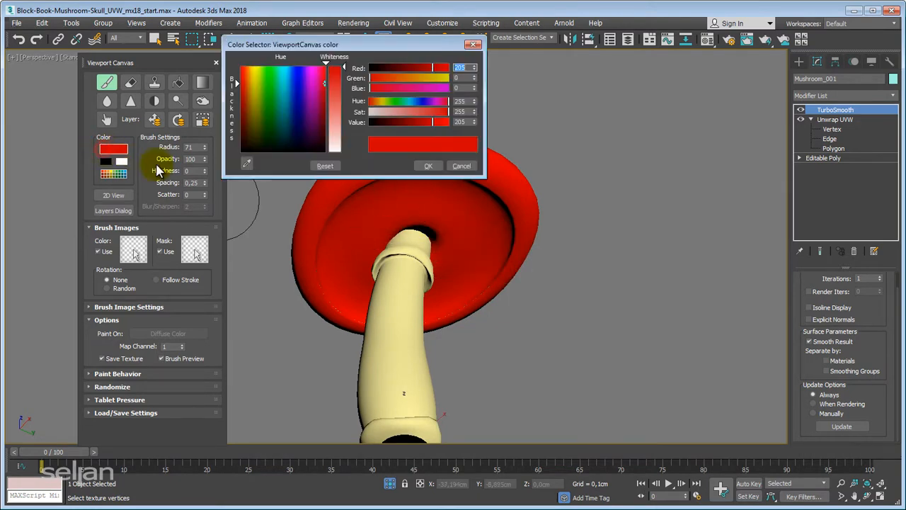
drag(237, 86, 239, 118)
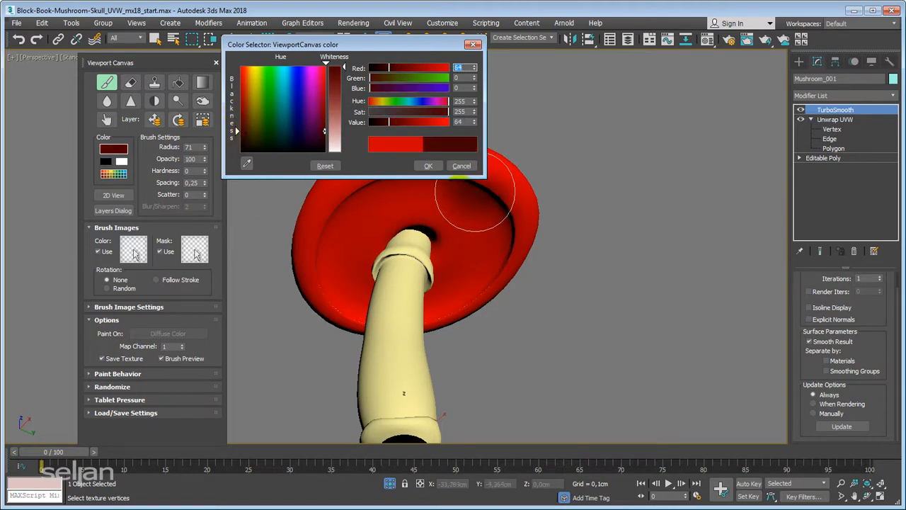
click(428, 165)
Compare the brush's coverage on the mushroom at several zoom levels
scroll(439, 231, up, 3)
scroll(429, 228, down, 10)
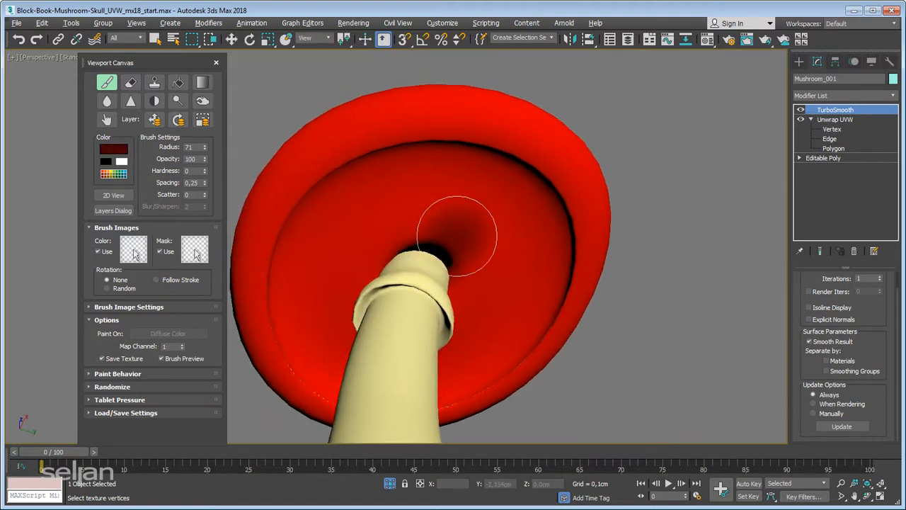
scroll(433, 231, down, 4)
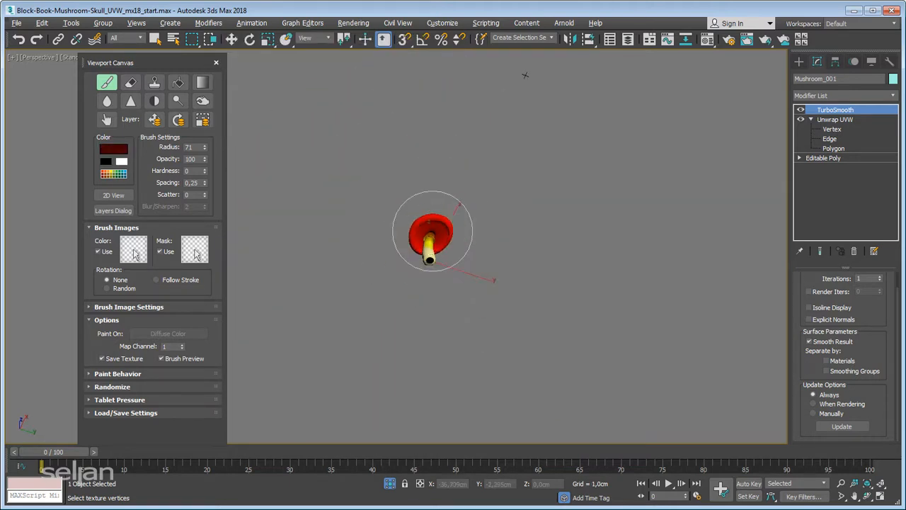
scroll(432, 231, up, 2)
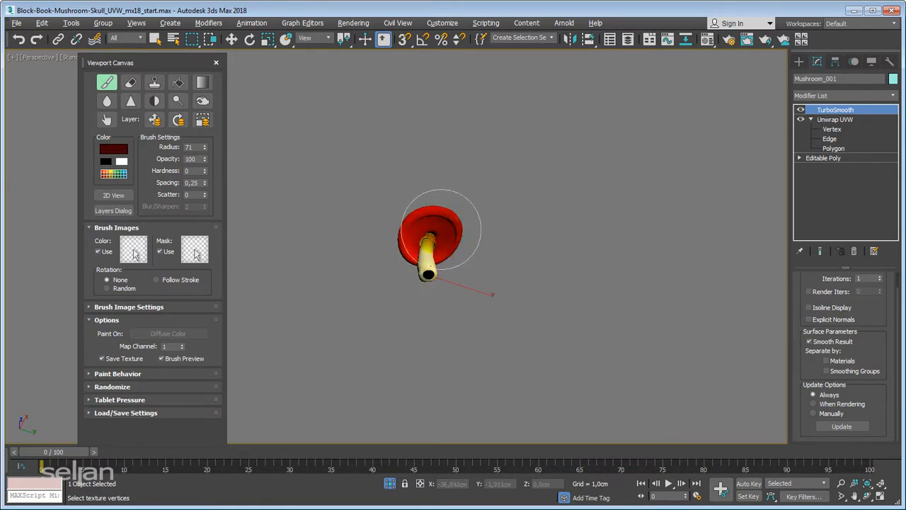
scroll(435, 236, up, 10)
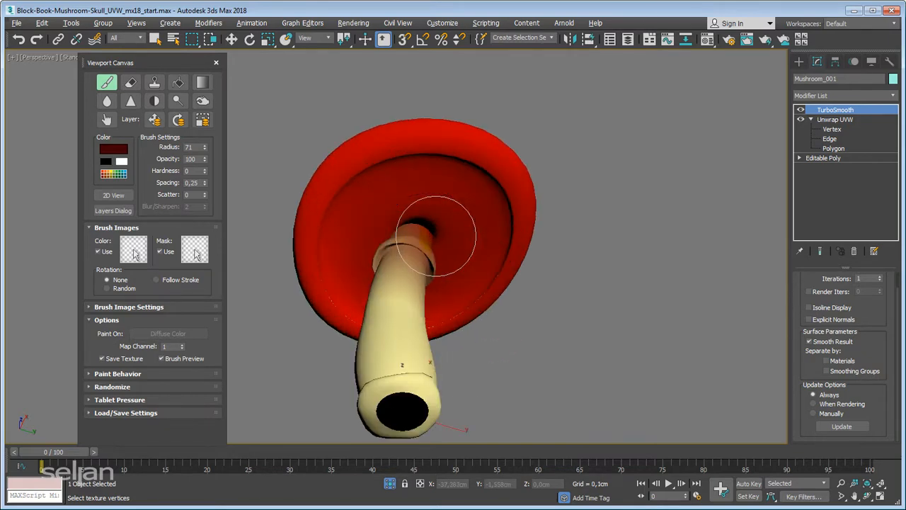
scroll(431, 198, down, 8)
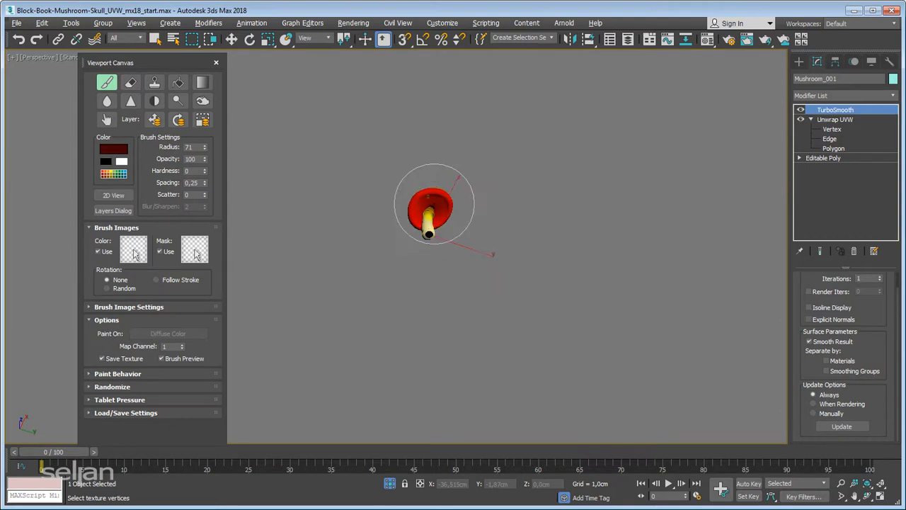
scroll(468, 211, up, 8)
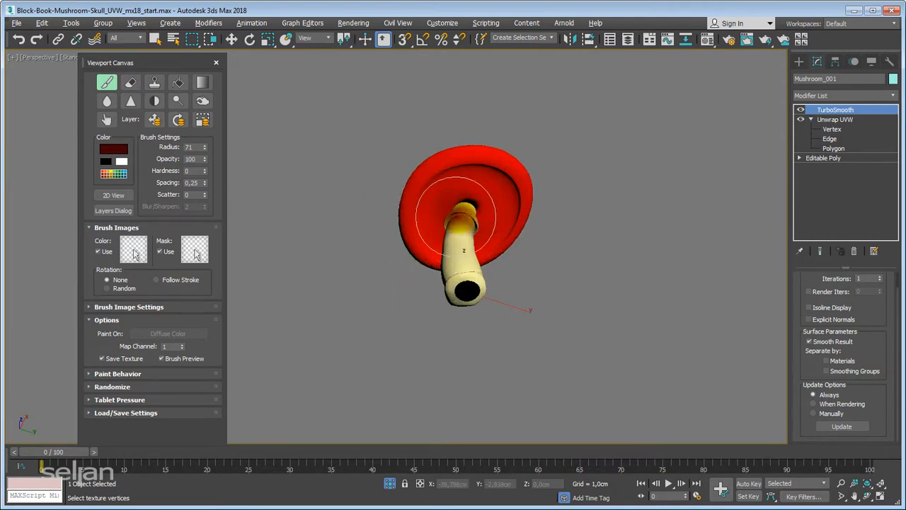
mouse_move(473, 200)
middle_down()
mouse_move(424, 231)
mouse_move(424, 211)
middle_up()
scroll(409, 221, up, 8)
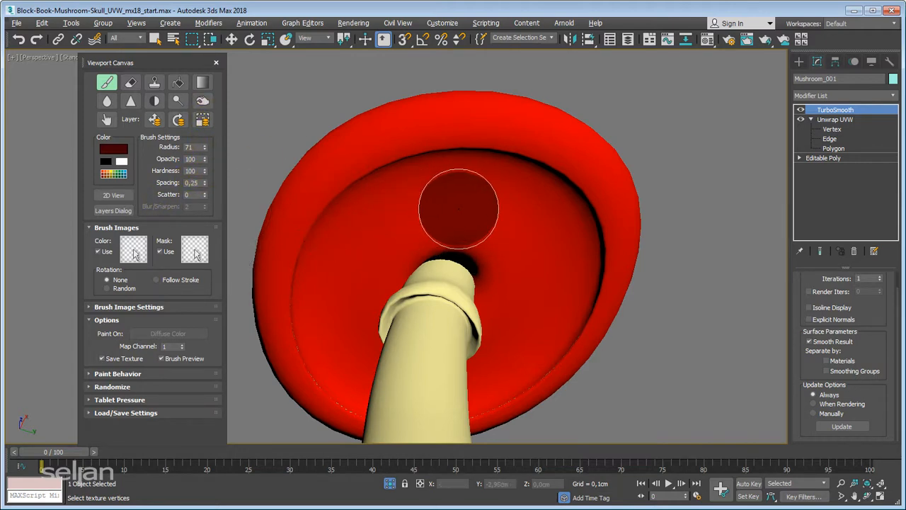
Paint dark red across the cap's underside all around the stem, using a brush with radius 71 and hardness 100
mouse_move(459, 208)
mouse_down()
mouse_move(417, 205)
mouse_move(471, 265)
mouse_up()
alt+middle_drag(471, 265, 466, 221)
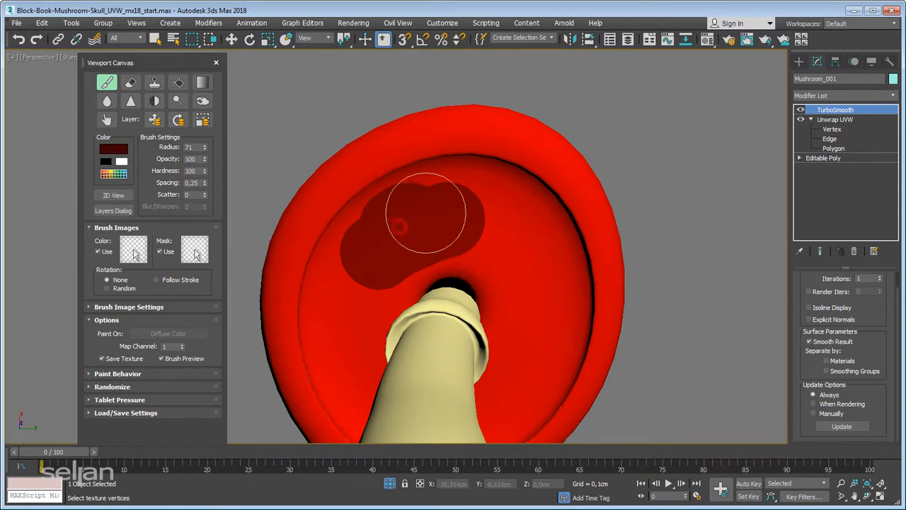
mouse_move(426, 213)
mouse_down()
mouse_move(501, 226)
mouse_move(443, 238)
mouse_up()
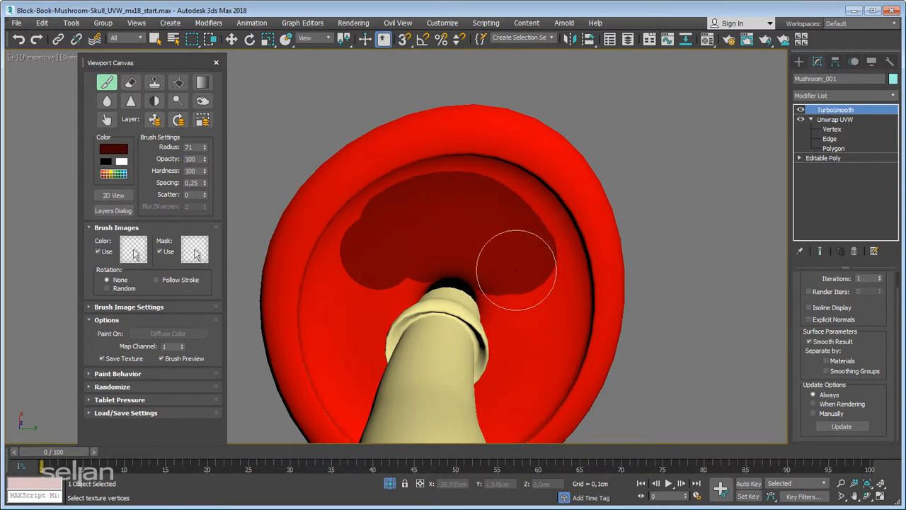
drag(516, 270, 562, 299)
alt+middle_drag(563, 300, 441, 251)
mouse_move(419, 222)
mouse_down()
mouse_move(531, 232)
mouse_move(363, 182)
mouse_move(290, 257)
mouse_move(449, 196)
mouse_move(541, 230)
mouse_up()
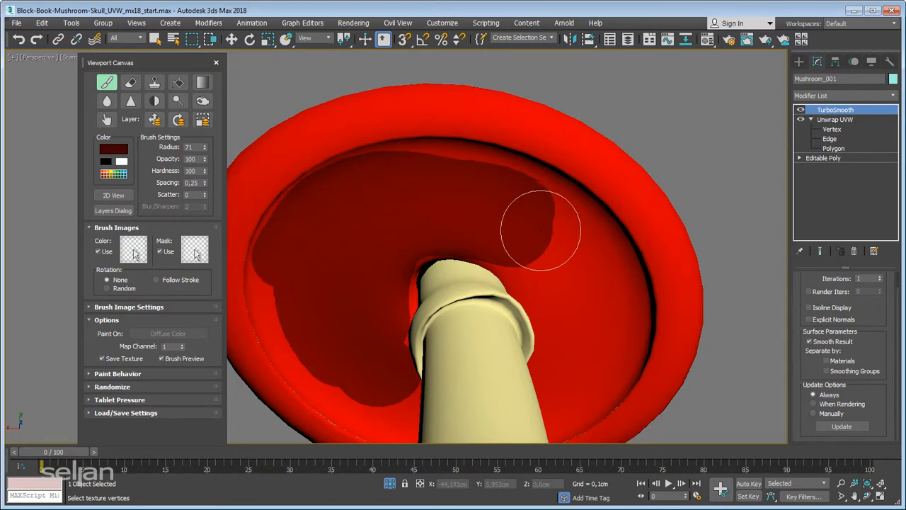
mouse_move(541, 230)
alt+middle_down()
mouse_move(562, 277)
mouse_move(405, 226)
alt+middle_up()
mouse_move(404, 227)
mouse_down()
mouse_move(333, 253)
mouse_move(493, 221)
mouse_up()
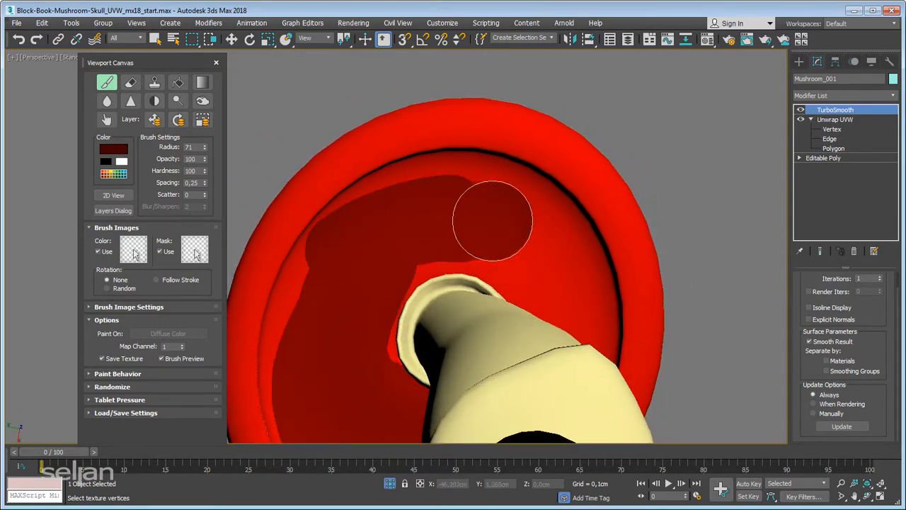
alt+middle_drag(493, 221, 403, 162)
mouse_move(403, 163)
mouse_down()
mouse_move(375, 182)
mouse_move(494, 211)
mouse_move(419, 177)
mouse_move(542, 229)
mouse_up()
alt+middle_drag(542, 229, 546, 263)
mouse_move(546, 262)
mouse_down()
mouse_move(492, 250)
mouse_move(404, 202)
mouse_move(470, 219)
mouse_move(404, 248)
mouse_up()
mouse_move(405, 247)
alt+middle_down()
mouse_move(376, 246)
mouse_move(370, 233)
alt+middle_up()
drag(371, 233, 394, 202)
mouse_move(395, 203)
alt+middle_down()
mouse_move(566, 214)
mouse_move(454, 208)
alt+middle_up()
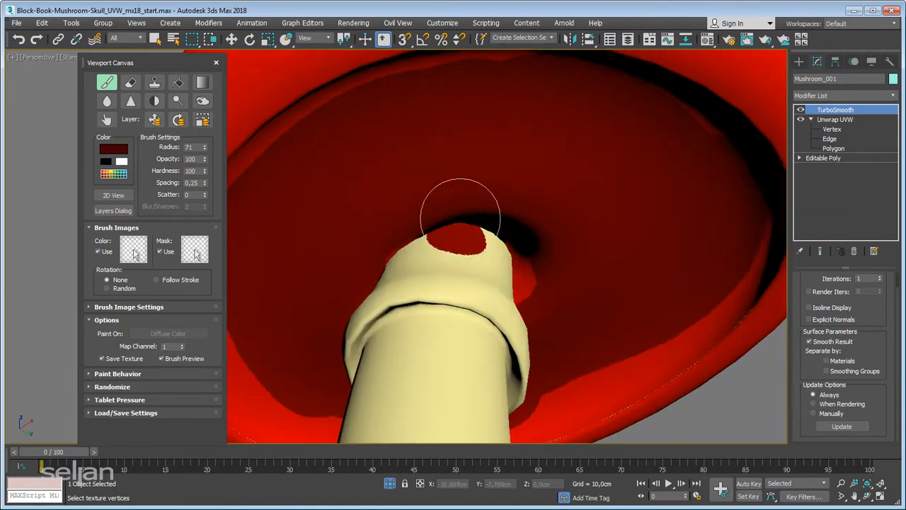
Touch up the remaining bright red gaps near the cap's inner rim and around the stem with dark red
mouse_move(536, 263)
alt+middle_down()
mouse_move(634, 298)
mouse_move(480, 247)
alt+middle_up()
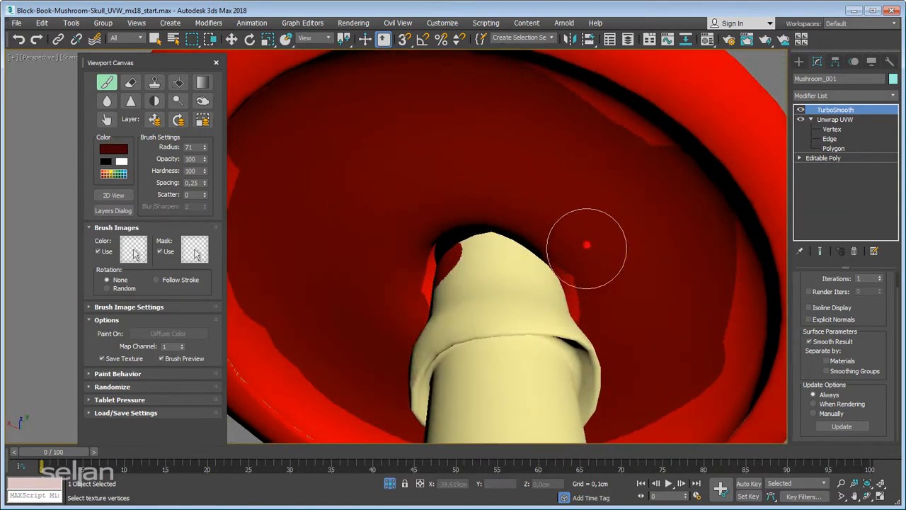
alt+middle_drag(628, 260, 540, 187)
mouse_move(623, 239)
alt+middle_down()
mouse_move(540, 255)
mouse_move(417, 159)
mouse_move(587, 227)
alt+middle_up()
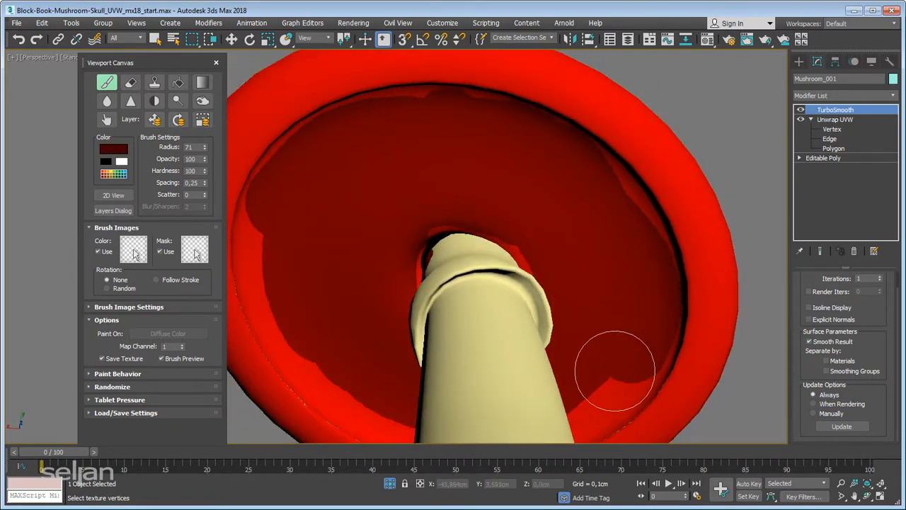
mouse_move(608, 350)
alt+middle_down()
mouse_move(481, 347)
mouse_move(441, 218)
alt+middle_up()
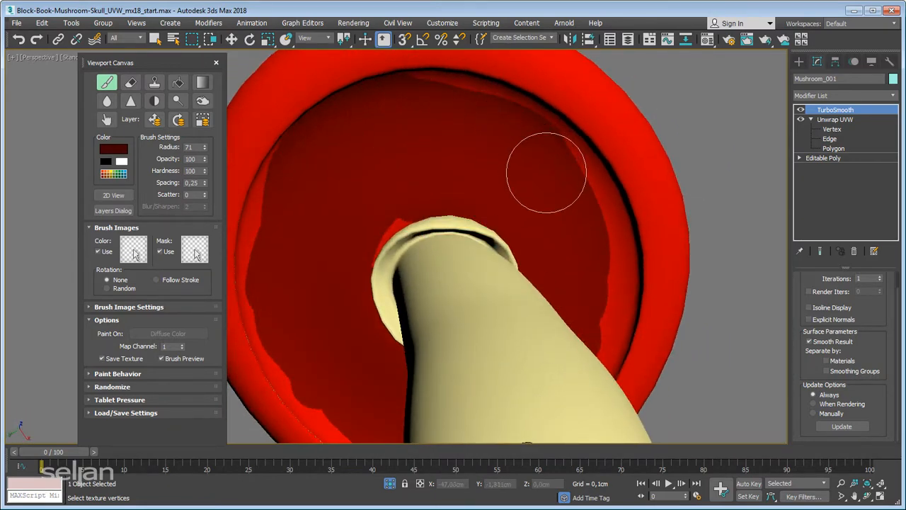
alt+middle_drag(601, 272, 499, 291)
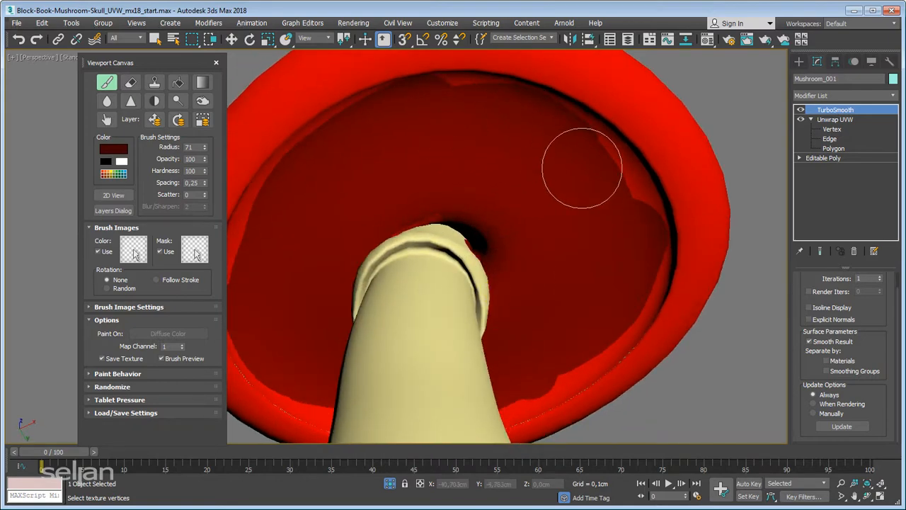
alt+middle_drag(552, 347, 621, 315)
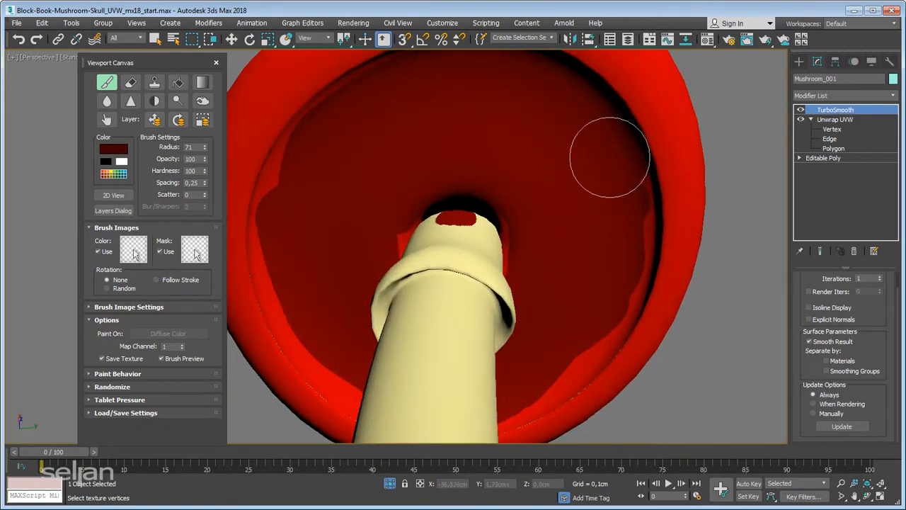
Blur the boundary between the dark red underside and the bright red along the cap's inner rim, using the Blur brush with hardness 0
alt+middle_drag(577, 320, 262, 135)
click(107, 103)
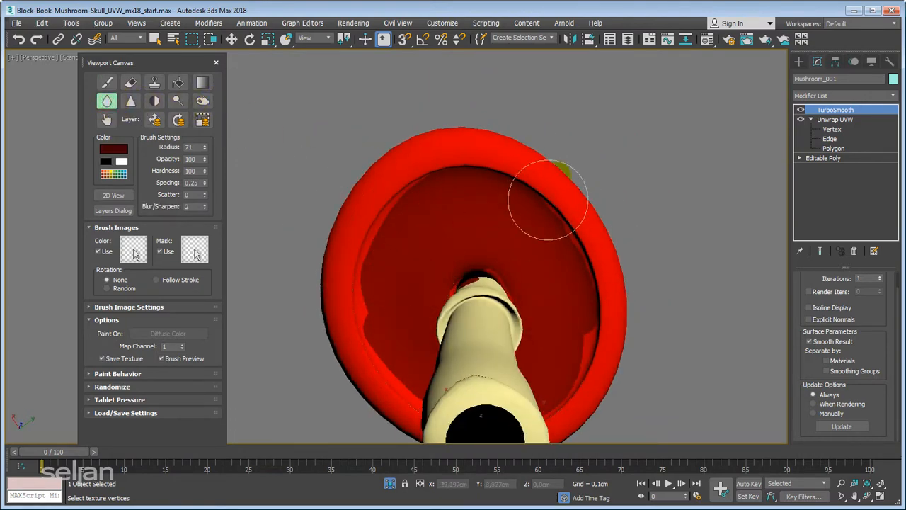
alt+middle_drag(446, 196, 368, 183)
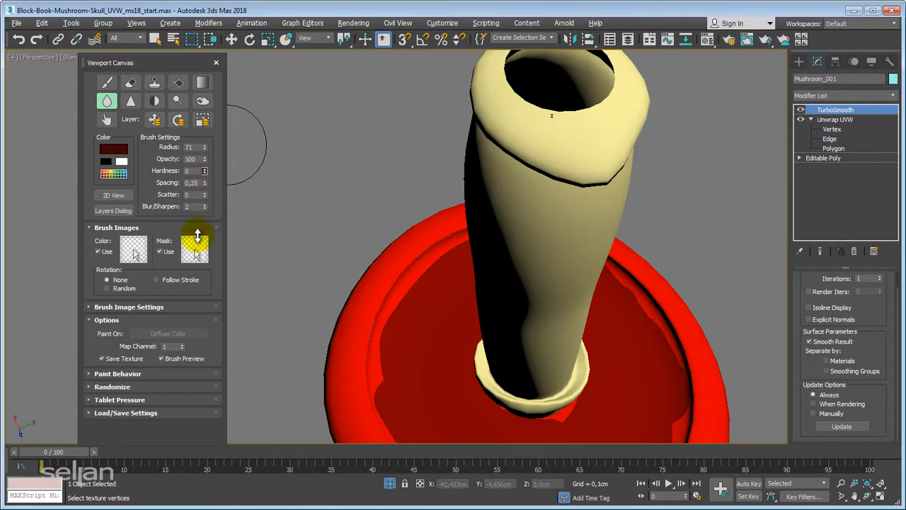
mouse_move(310, 276)
alt+middle_down()
mouse_move(431, 318)
mouse_move(423, 251)
alt+middle_up()
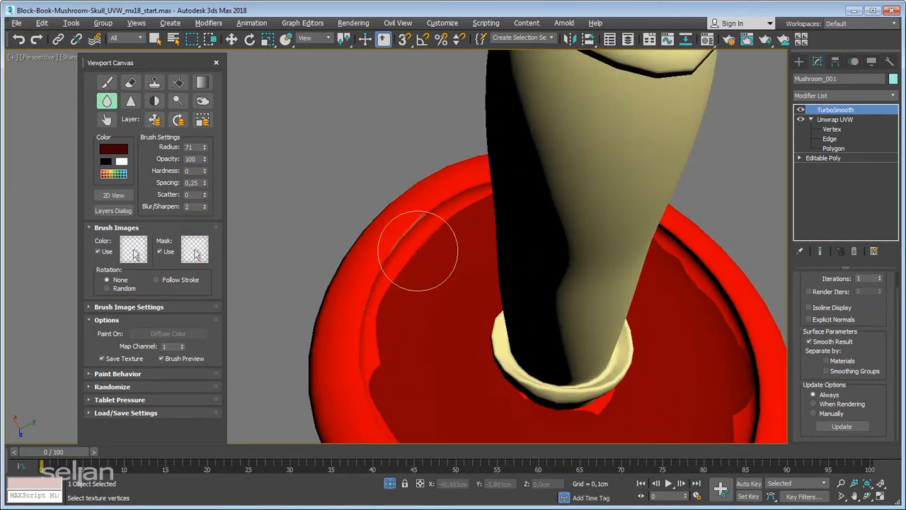
mouse_move(418, 251)
mouse_down()
mouse_move(431, 220)
mouse_move(447, 220)
mouse_up()
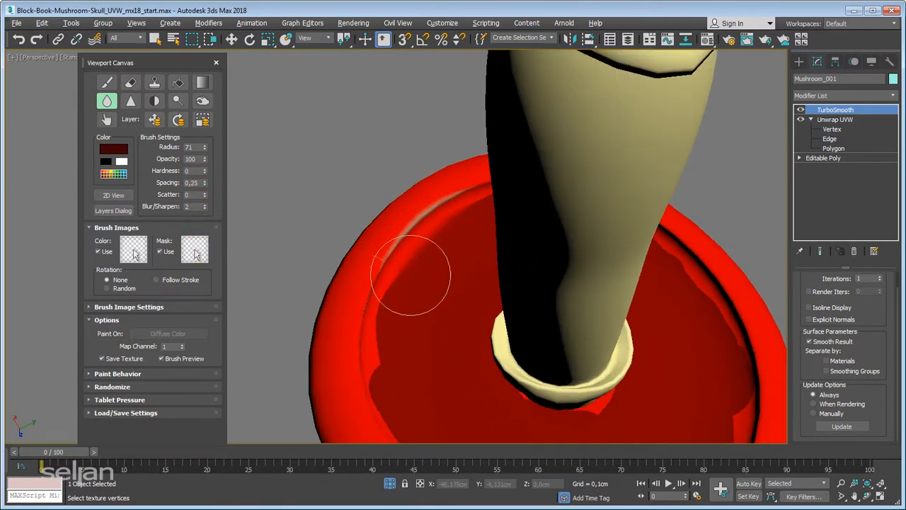
alt+middle_drag(404, 313, 417, 347)
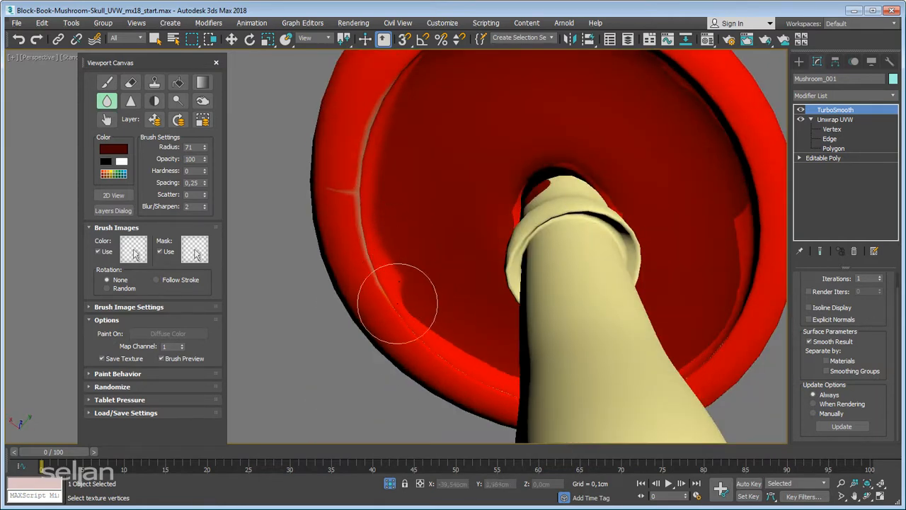
scroll(382, 280, up, 2)
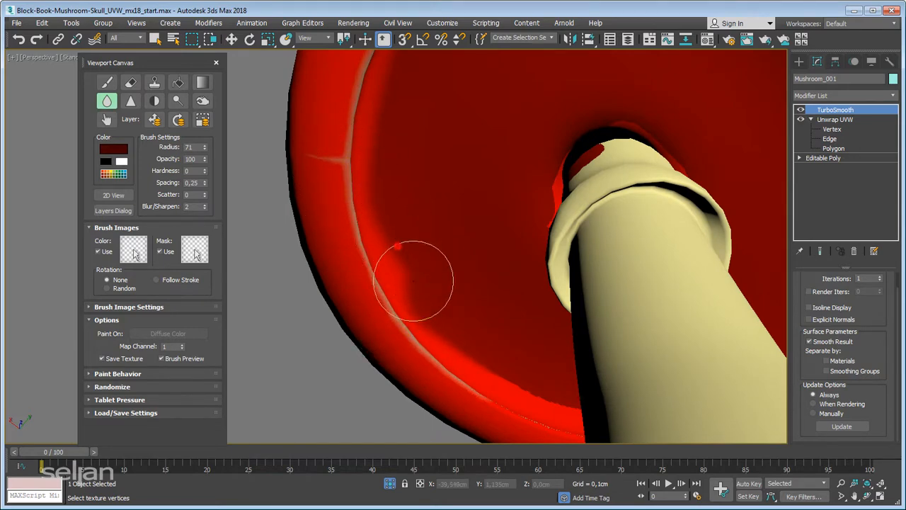
mouse_move(444, 282)
alt+middle_down()
mouse_move(447, 311)
mouse_move(390, 345)
mouse_move(410, 304)
mouse_move(391, 239)
alt+middle_up()
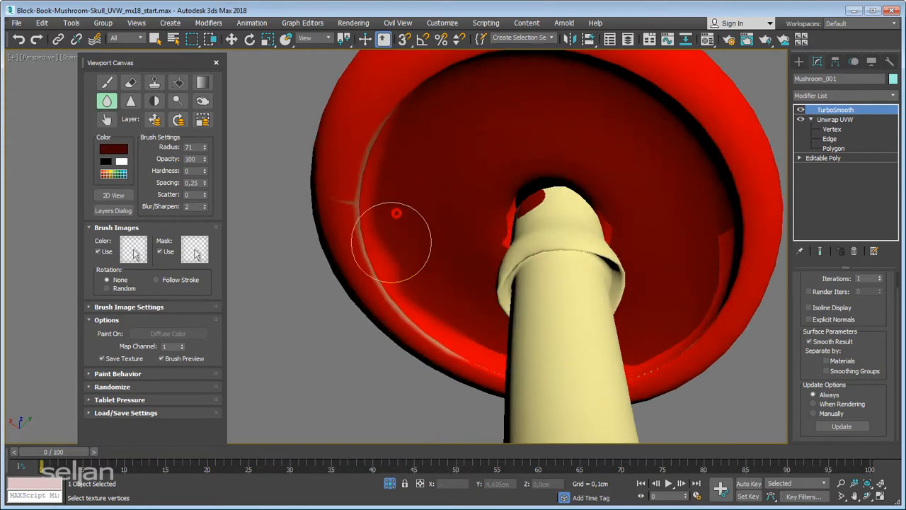
scroll(449, 293, down, 1)
Blur the remaining hard dark red edges on the opposite side of the cap's inner rim
alt+middle_drag(668, 259, 670, 277)
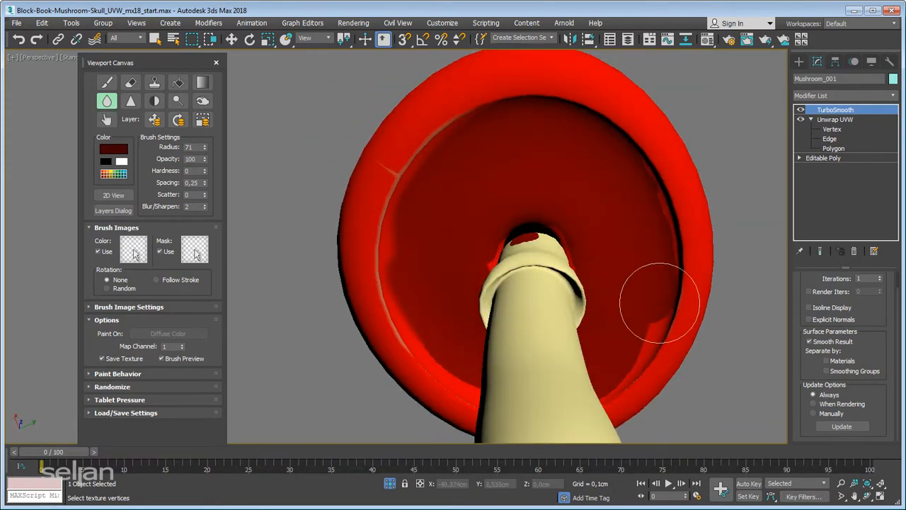
scroll(661, 305, up, 2)
middle_drag(678, 236, 672, 282)
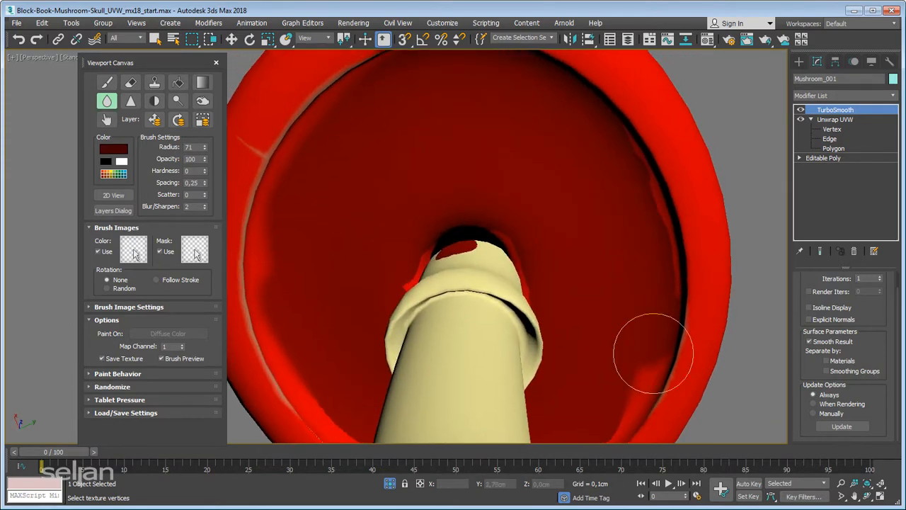
mouse_move(656, 342)
alt+middle_down()
mouse_move(635, 370)
mouse_move(623, 328)
mouse_move(647, 269)
alt+middle_up()
mouse_move(609, 314)
alt+middle_down()
mouse_move(631, 303)
mouse_move(659, 262)
mouse_move(558, 197)
alt+middle_up()
Blur the paint edges around the upper end of the stem where it meets the cap's underside
drag(479, 198, 437, 220)
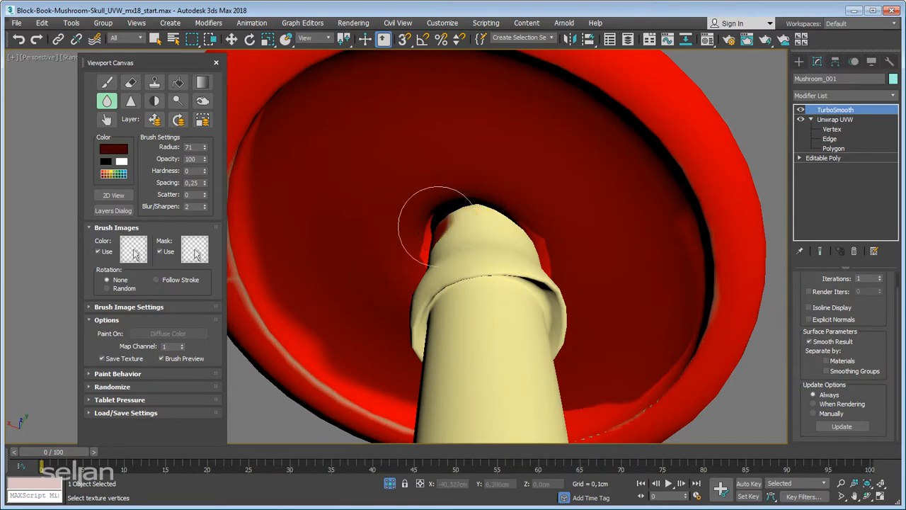
mouse_move(487, 227)
alt+middle_down()
mouse_move(439, 223)
mouse_move(563, 236)
mouse_move(538, 240)
alt+middle_up()
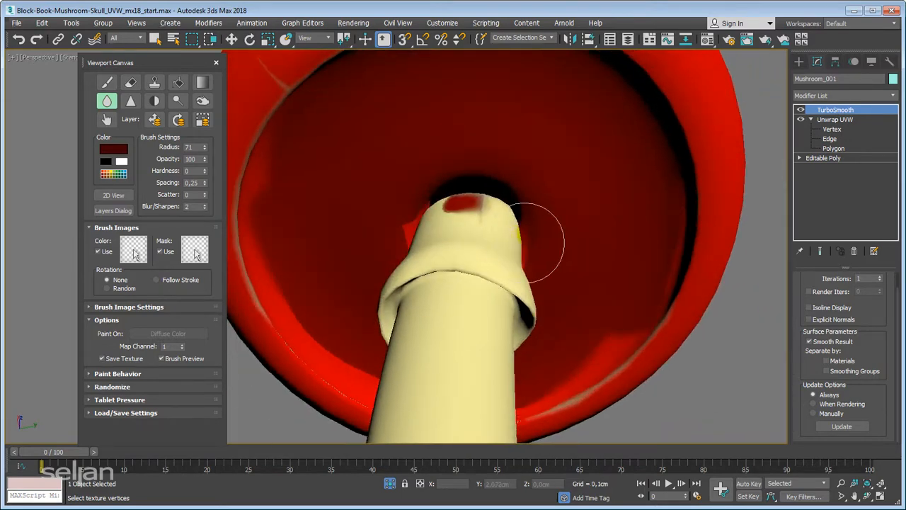
mouse_move(411, 230)
alt+middle_down()
mouse_move(444, 291)
mouse_move(431, 323)
mouse_move(401, 315)
mouse_move(420, 261)
alt+middle_up()
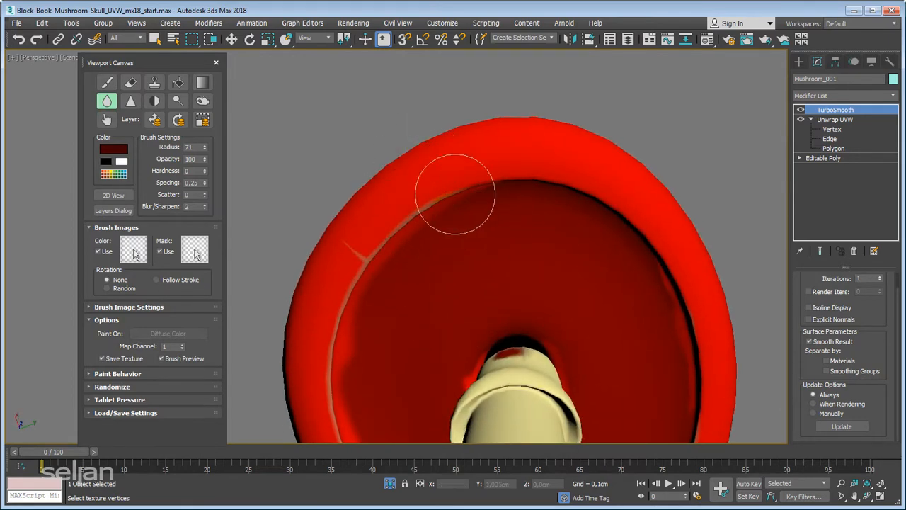
Open the 2D paint view of the mushroom's texture and arrange it beside the cap's underside in the viewport
click(111, 197)
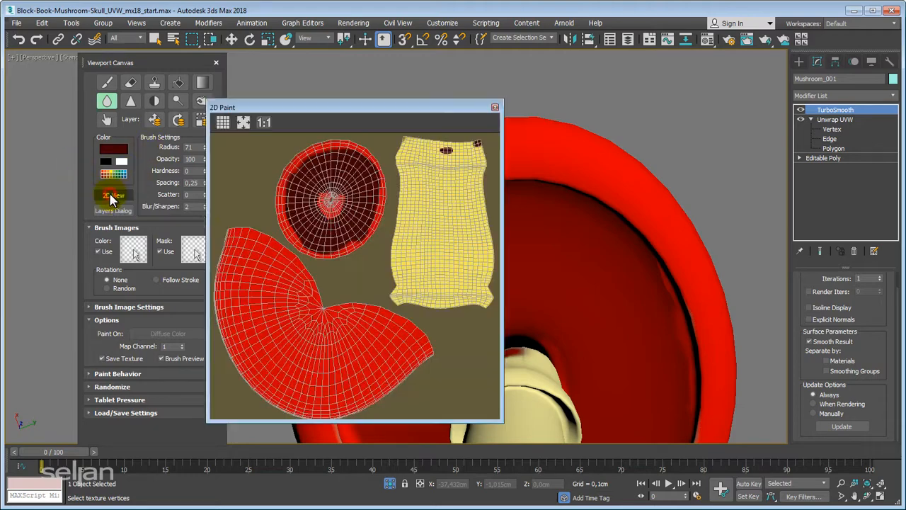
drag(379, 106, 412, 38)
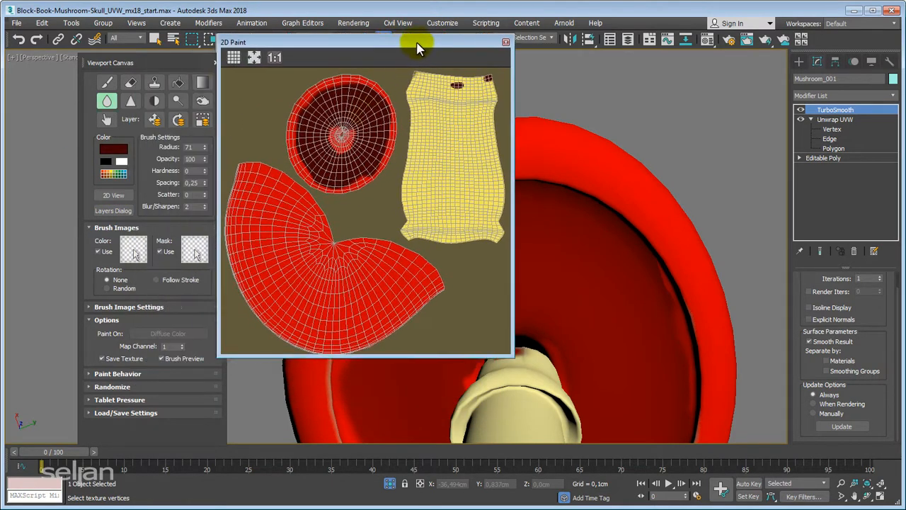
middle_drag(466, 334, 477, 214)
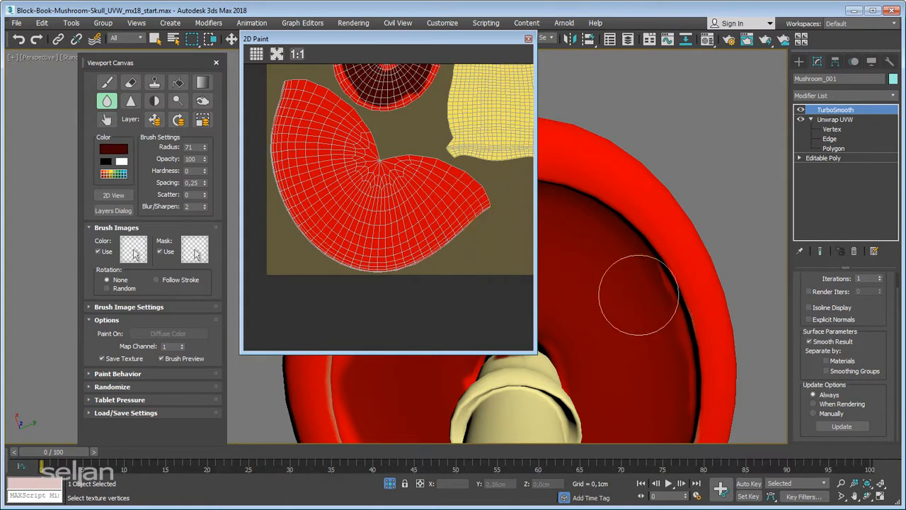
middle_drag(695, 353, 793, 290)
middle_drag(436, 437, 531, 380)
scroll(488, 257, up, 1)
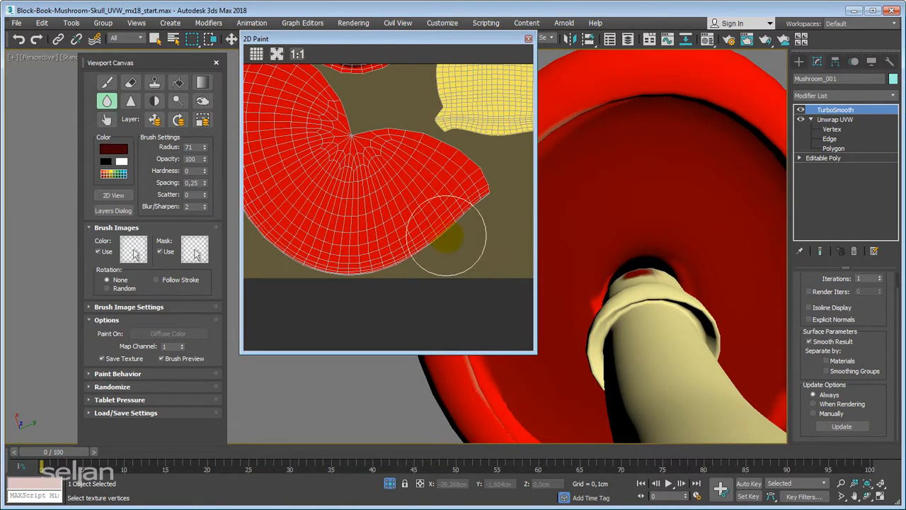
Examine the outer edge of the red cap's UV island for background colour blurred across its boundary
scroll(446, 237, up, 5)
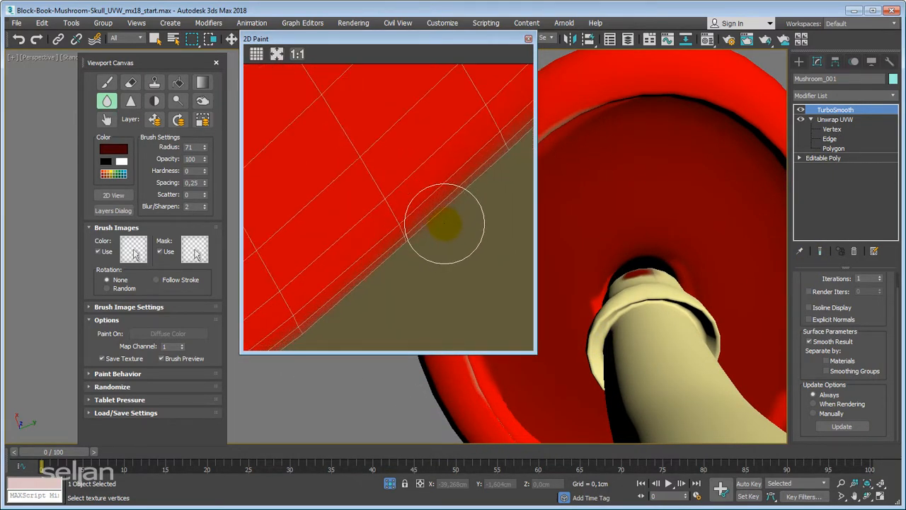
scroll(425, 241, down, 5)
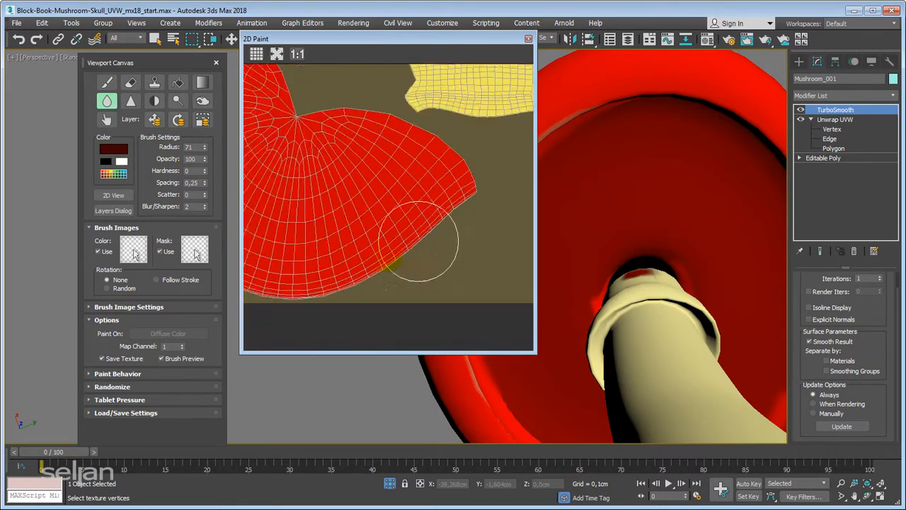
scroll(417, 241, up, 5)
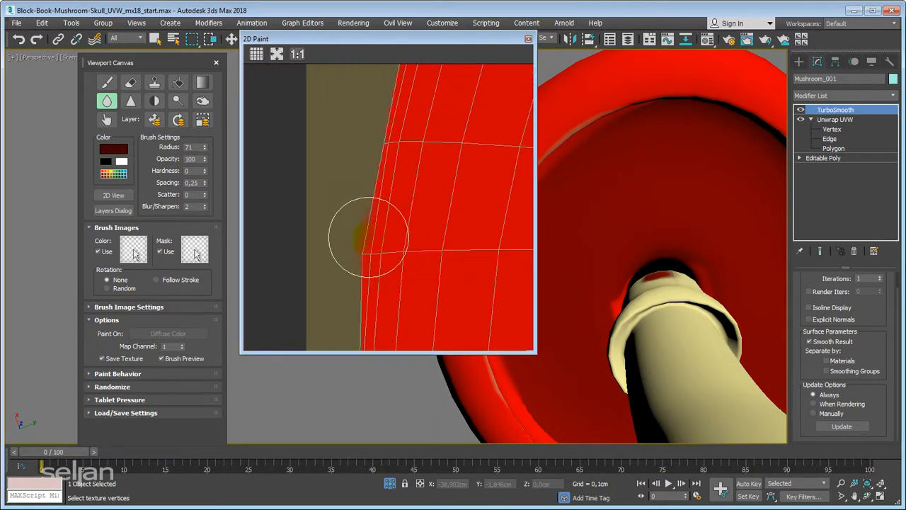
scroll(368, 238, up, 4)
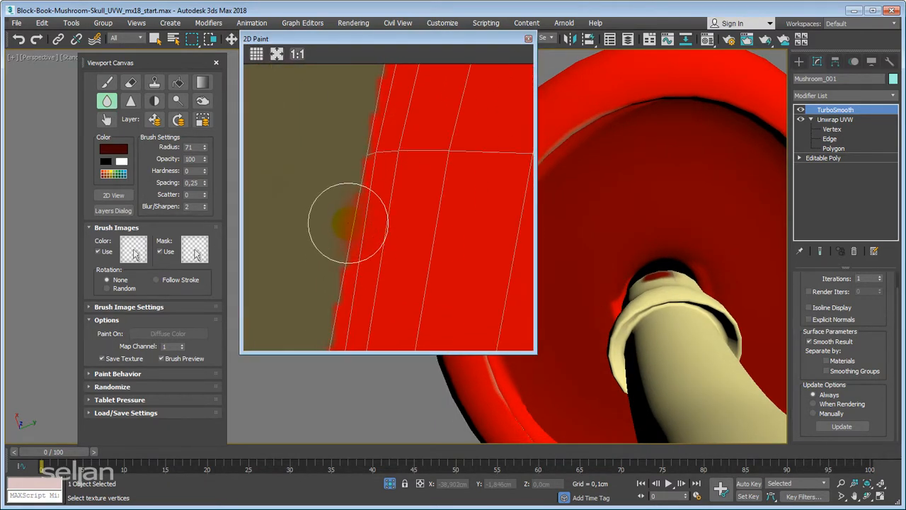
middle_drag(358, 71, 317, 338)
middle_drag(357, 177, 334, 300)
mouse_move(359, 197)
middle_down()
mouse_move(370, 179)
mouse_move(314, 245)
middle_up()
middle_drag(401, 165, 399, 238)
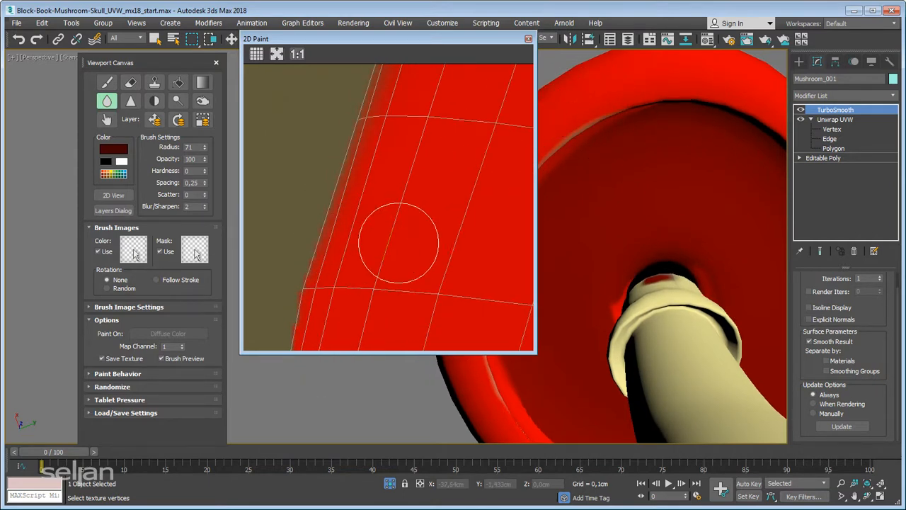
middle_drag(390, 195, 368, 255)
middle_drag(262, 78, 271, 88)
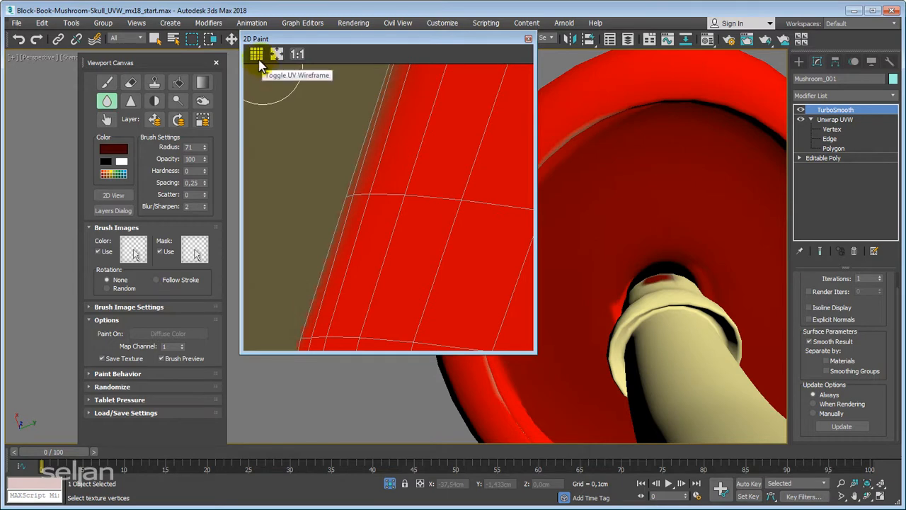
middle_drag(340, 192, 340, 231)
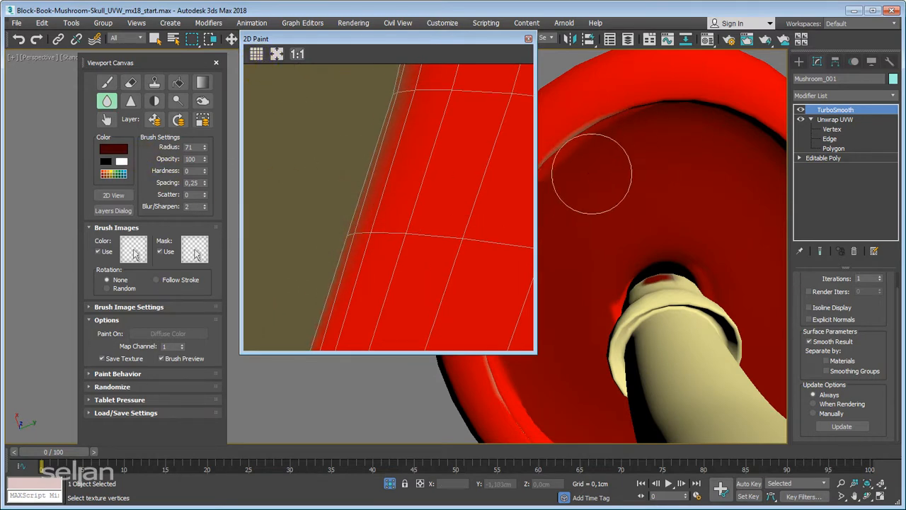
Sample the cap's bright red and paint it past the upper part of the cap UV island's left edge with the Paint brush
alt+middle_drag(592, 173, 637, 133)
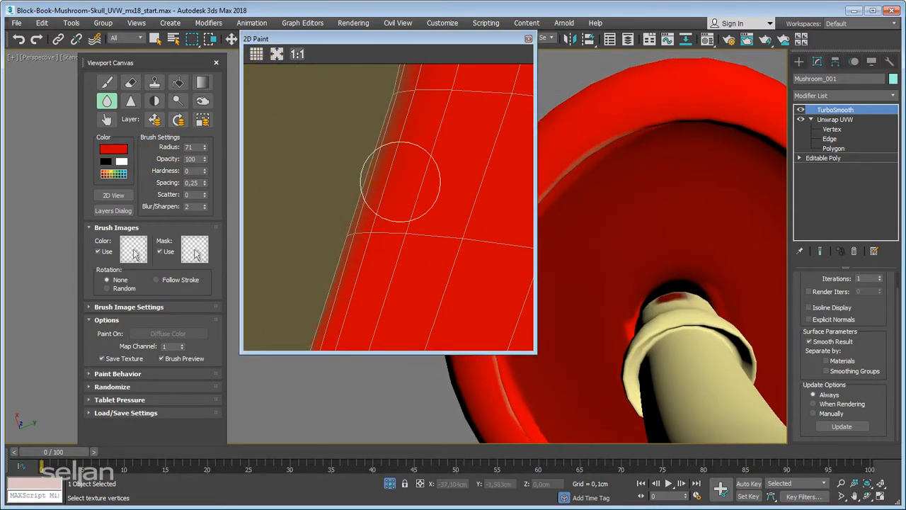
middle_drag(391, 208, 410, 192)
scroll(388, 207, up, 3)
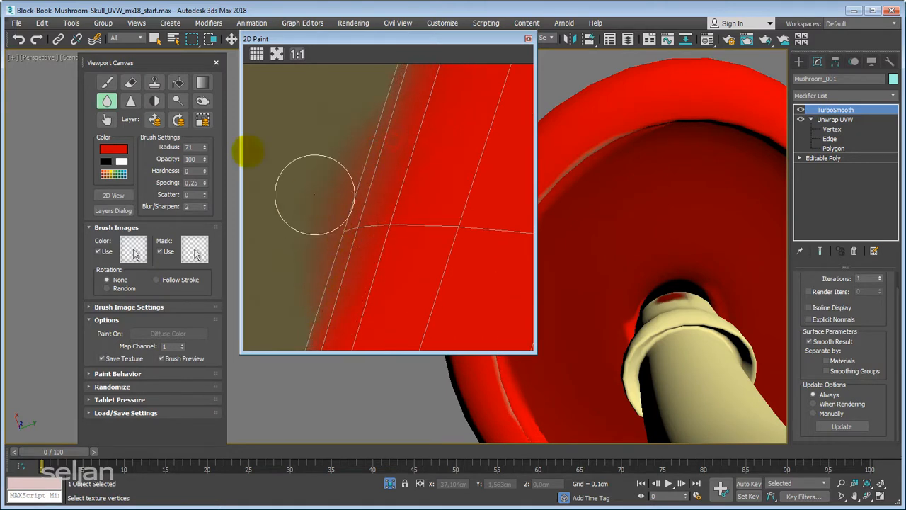
click(104, 84)
middle_drag(353, 253, 367, 227)
mouse_move(358, 177)
mouse_down()
mouse_move(360, 166)
mouse_move(337, 279)
mouse_up()
middle_drag(337, 279, 356, 192)
drag(356, 192, 307, 298)
middle_drag(307, 297, 339, 153)
drag(339, 153, 317, 346)
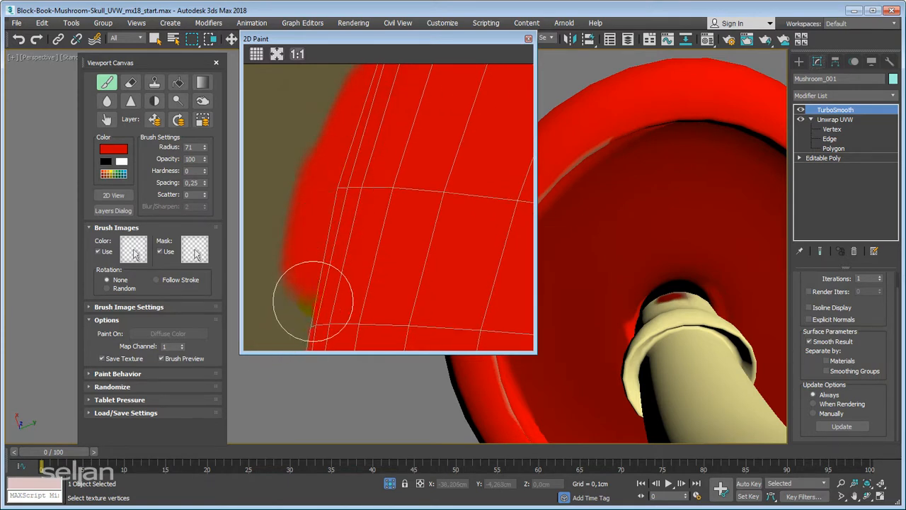
Continue the red paint down past the vertical middle stretch of the cap UV island's left edge
middle_drag(317, 347, 323, 107)
drag(323, 107, 309, 278)
drag(335, 90, 285, 259)
middle_drag(285, 259, 296, 140)
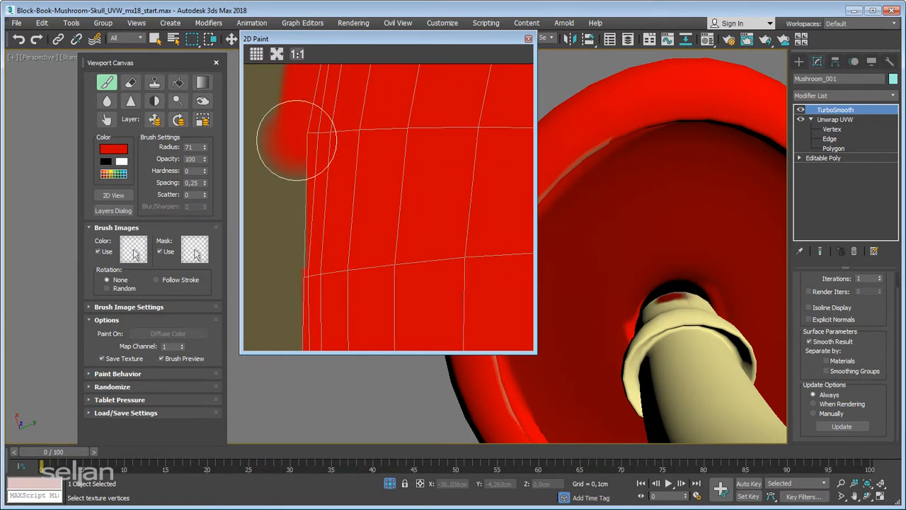
drag(296, 139, 301, 294)
middle_drag(301, 293, 289, 120)
drag(290, 119, 291, 269)
Extend the red paint past the lower left edge of the cap's UV island, where the outline curves inward
middle_drag(290, 268, 427, 168)
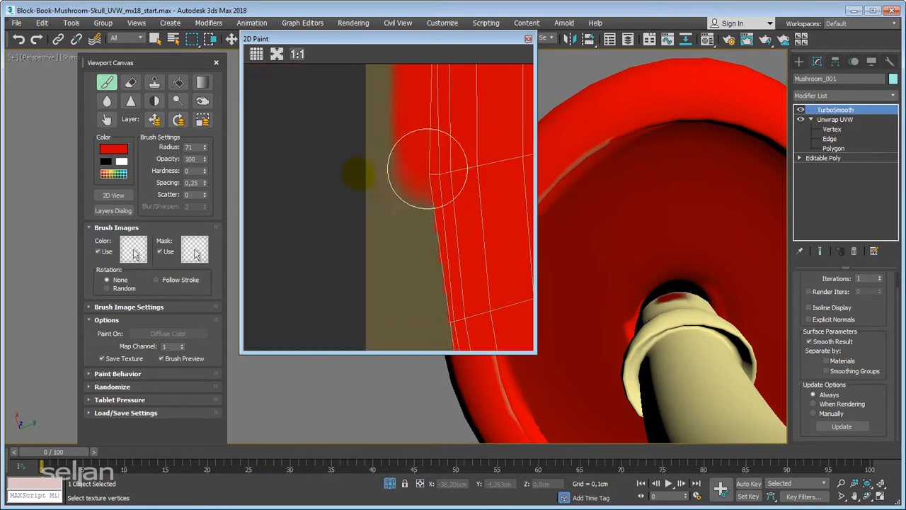
drag(425, 134, 431, 269)
middle_drag(431, 269, 358, 143)
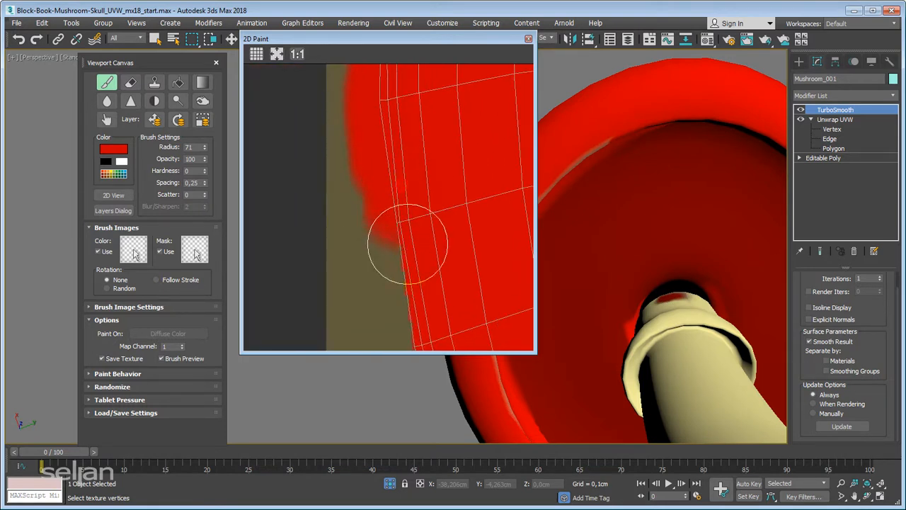
drag(408, 243, 429, 311)
middle_drag(429, 315, 379, 129)
mouse_move(375, 130)
mouse_down()
mouse_move(378, 249)
mouse_move(407, 301)
mouse_up()
Paint red past the cap UV island's left edge up to and around its upper left corner
mouse_move(615, 247)
middle_down()
mouse_move(638, 256)
mouse_move(623, 269)
mouse_move(588, 262)
middle_up()
scroll(396, 237, down, 5)
middle_drag(423, 181, 348, 316)
middle_drag(349, 192, 314, 230)
scroll(295, 219, up, 2)
scroll(281, 266, up, 1)
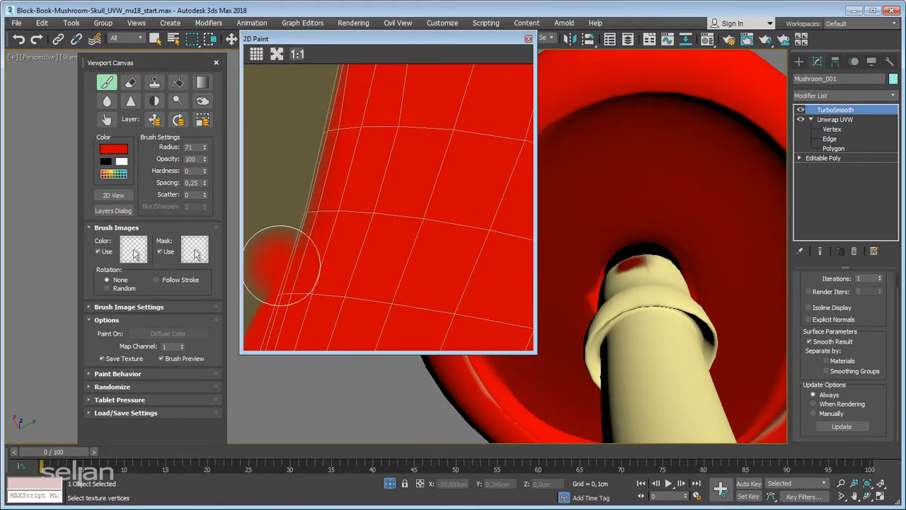
drag(312, 182, 323, 133)
middle_drag(333, 137, 310, 273)
drag(311, 266, 315, 199)
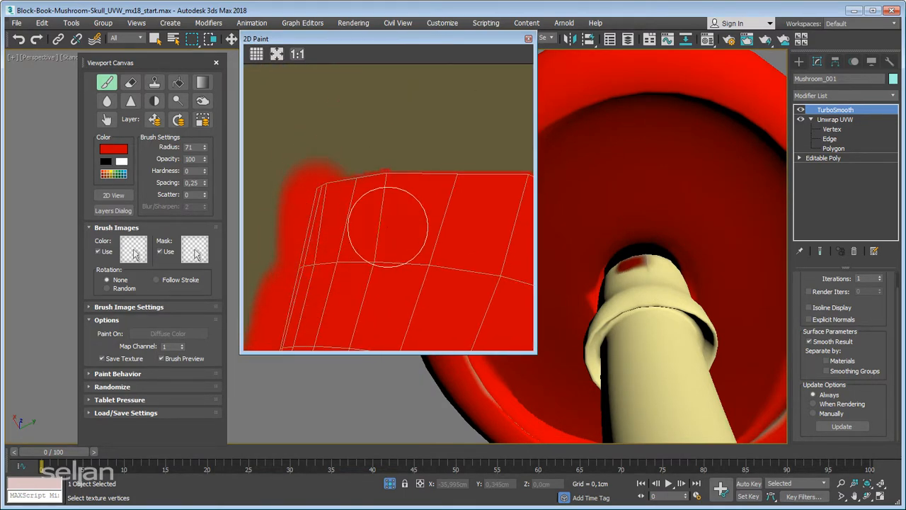
Paint red past the lower right corner of the cap's UV island with the Paint brush
middle_drag(387, 226, 300, 200)
scroll(375, 171, down, 2)
middle_drag(458, 253, 393, 235)
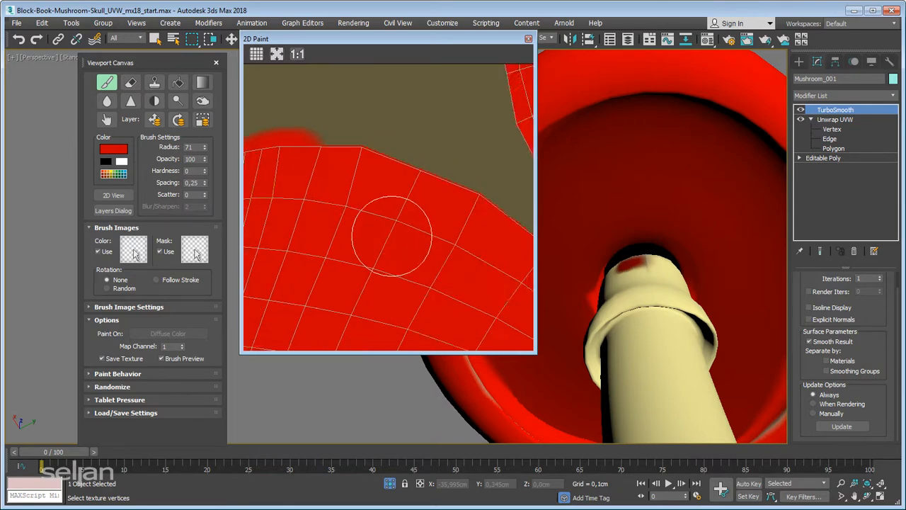
middle_drag(495, 255, 433, 277)
middle_drag(453, 326, 425, 180)
middle_drag(476, 284, 358, 255)
middle_drag(468, 230, 314, 189)
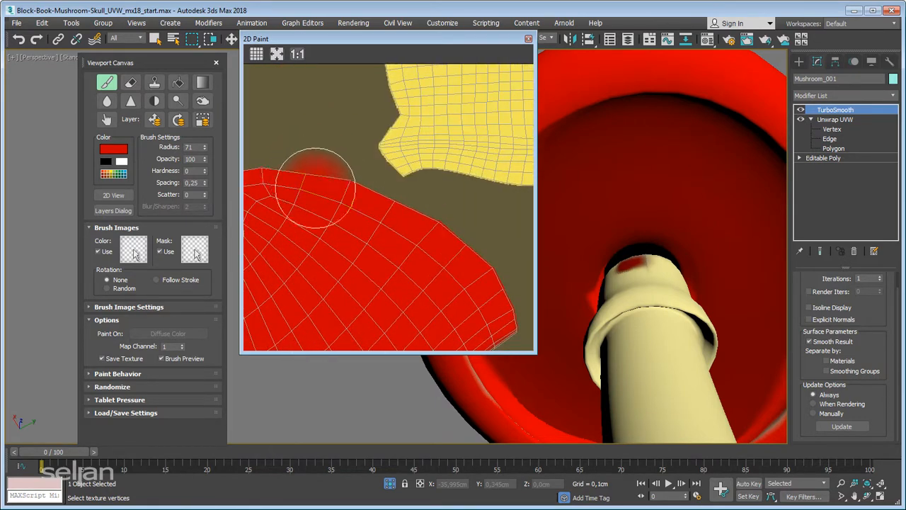
middle_drag(449, 273, 366, 142)
scroll(393, 162, up, 3)
click(475, 219)
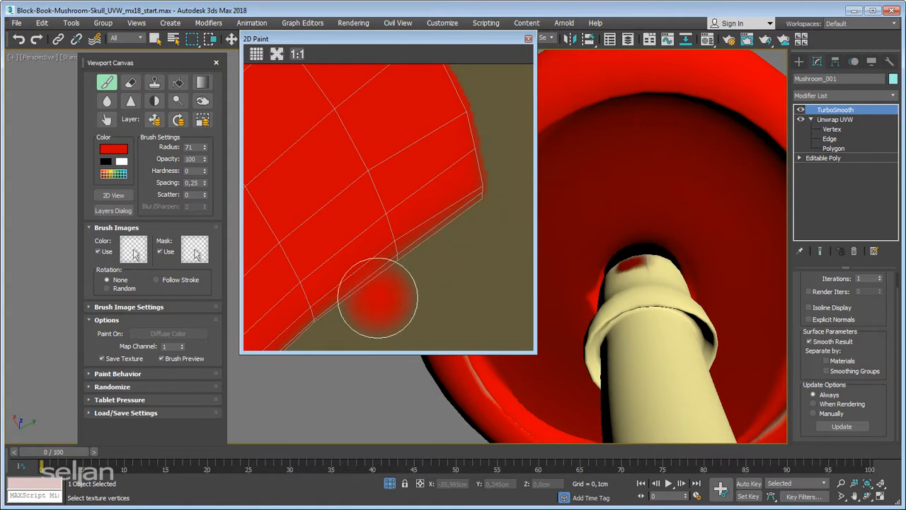
middle_drag(710, 235, 791, 227)
middle_drag(541, 216, 564, 210)
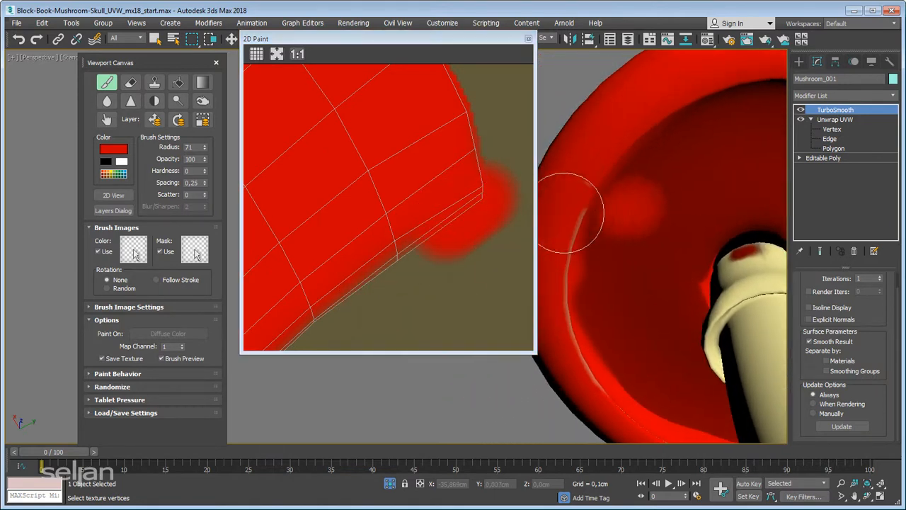
Continue the red paint past the curved lower right edge of the cap's UV island, towards its bottom
middle_drag(617, 252, 669, 229)
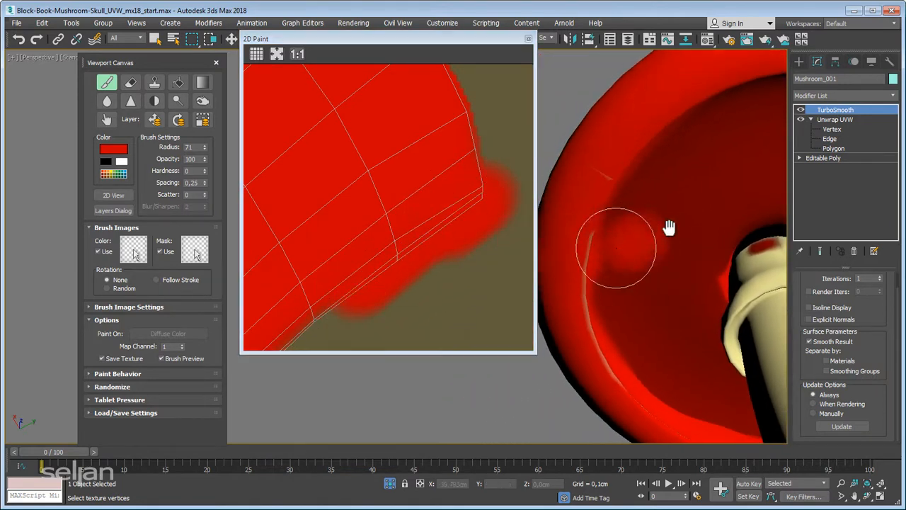
middle_drag(364, 222, 416, 197)
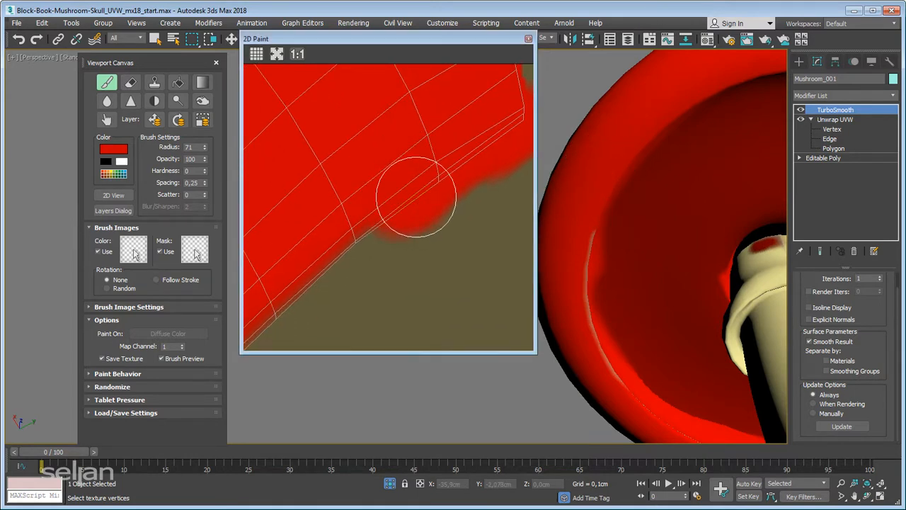
drag(312, 279, 301, 289)
middle_drag(300, 289, 435, 109)
mouse_move(435, 109)
mouse_down()
mouse_move(316, 202)
mouse_move(307, 221)
mouse_up()
mouse_move(308, 221)
middle_down()
mouse_move(349, 210)
mouse_move(409, 160)
middle_up()
middle_drag(305, 271, 389, 173)
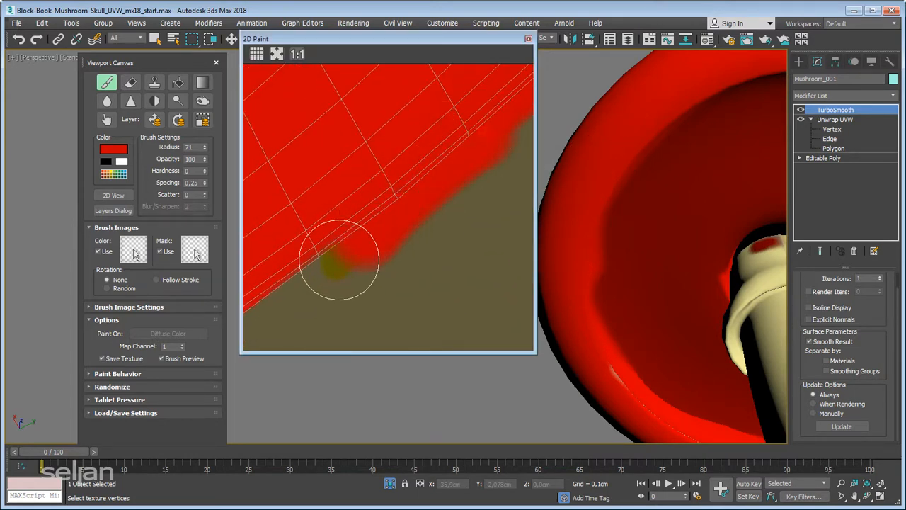
drag(339, 260, 439, 157)
scroll(347, 250, down, 5)
middle_drag(382, 255, 449, 234)
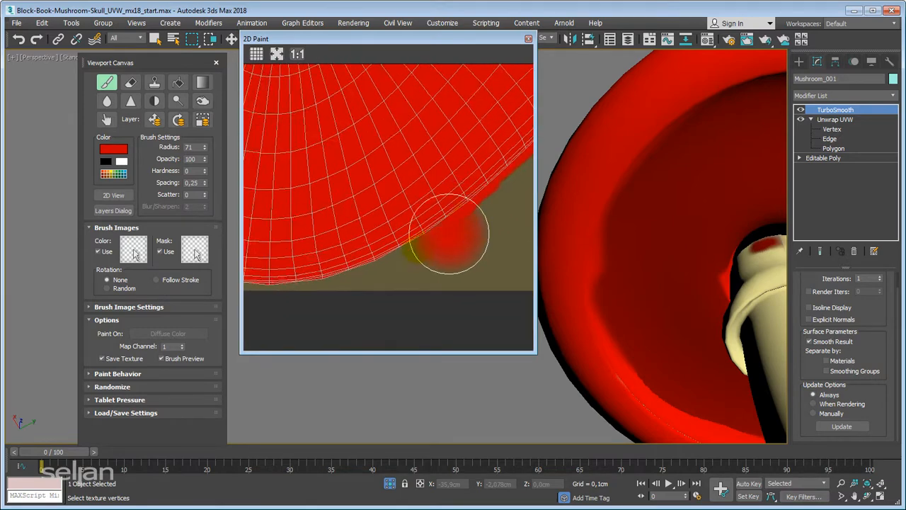
scroll(445, 232, up, 3)
scroll(349, 254, down, 6)
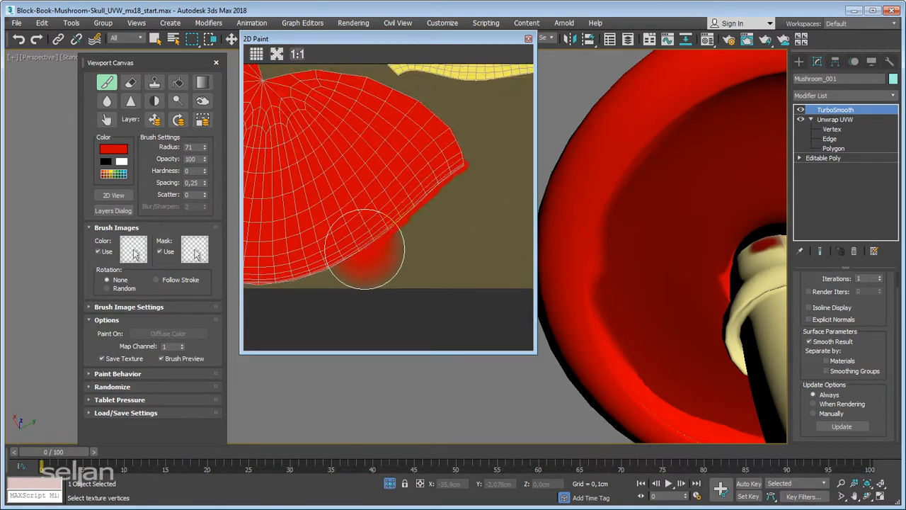
Sample the stem's yellow and paint over the dark red spots near the top of the stem's UV island
scroll(375, 252, up, 8)
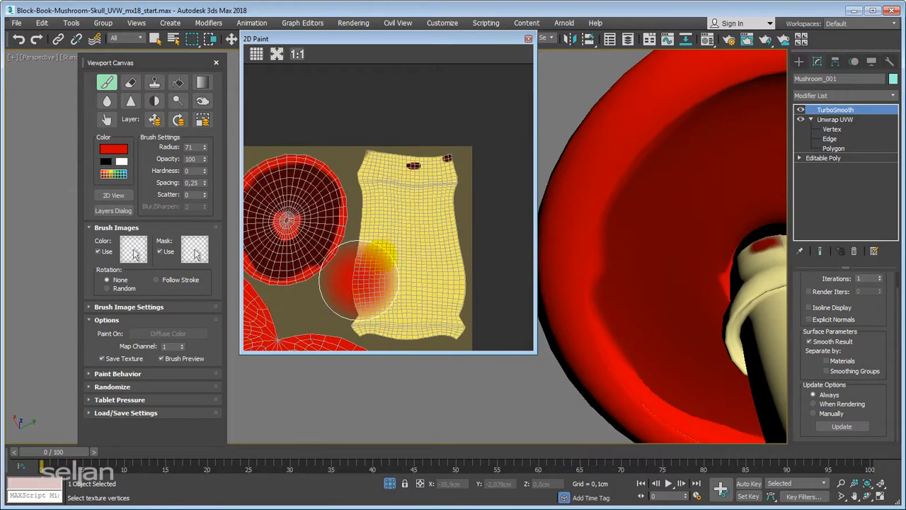
middle_drag(407, 252, 428, 233)
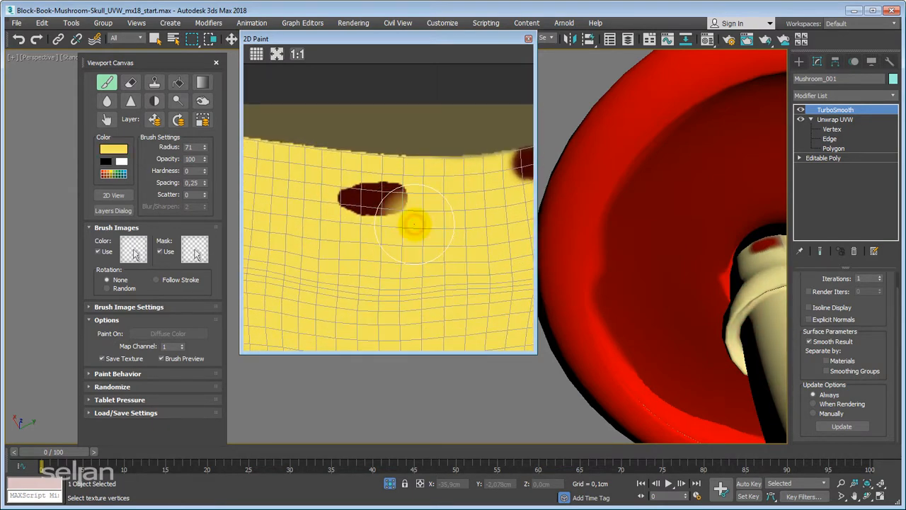
mouse_move(410, 237)
middle_down()
mouse_move(328, 234)
mouse_move(446, 213)
middle_up()
scroll(328, 212, down, 1)
scroll(348, 245, down, 2)
Examine the edges of the stem's UV island, especially its flared lower corner, against the background colour
mouse_move(347, 245)
middle_down()
mouse_move(452, 230)
mouse_move(322, 196)
mouse_move(401, 119)
middle_up()
scroll(344, 226, down, 2)
scroll(326, 233, down, 1)
scroll(417, 245, down, 1)
mouse_move(394, 256)
middle_down()
mouse_move(376, 270)
mouse_move(371, 206)
middle_up()
scroll(354, 268, up, 1)
scroll(368, 207, up, 1)
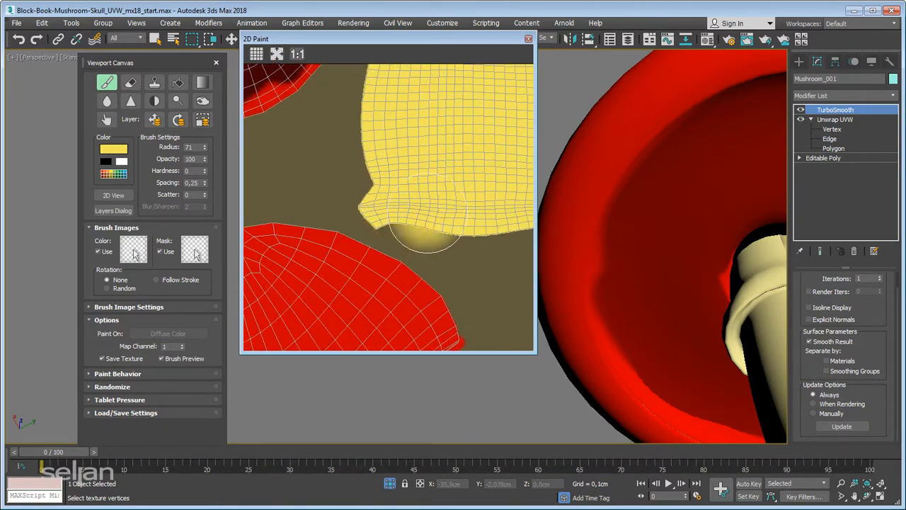
scroll(381, 260, down, 2)
middle_drag(348, 167, 425, 239)
middle_drag(485, 258, 461, 250)
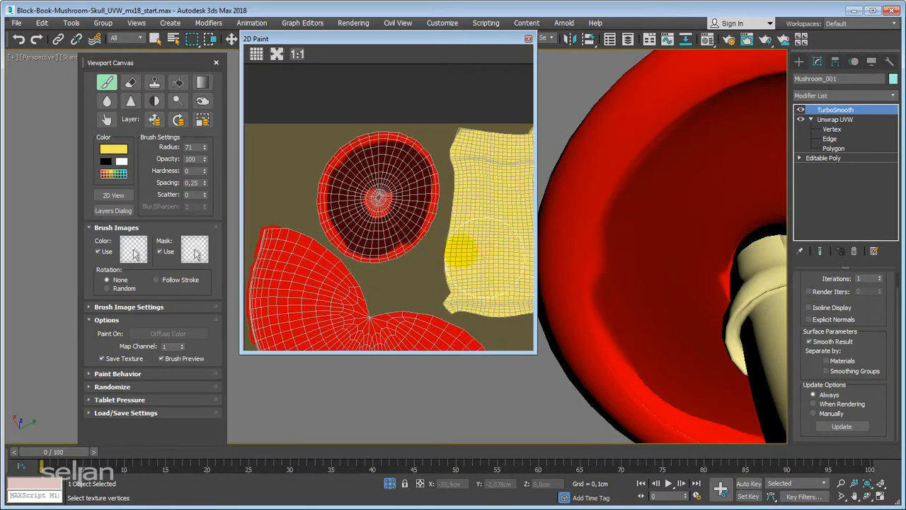
scroll(460, 249, up, 3)
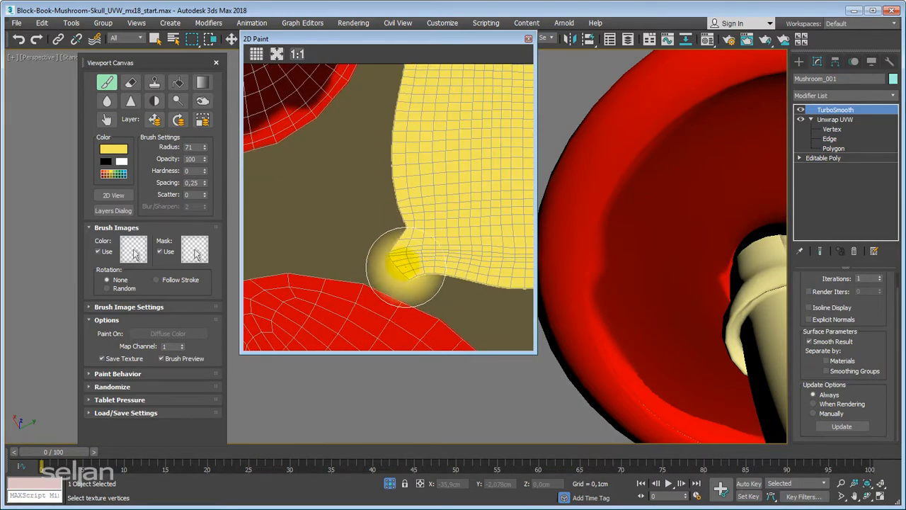
scroll(399, 247, up, 4)
scroll(411, 248, down, 4)
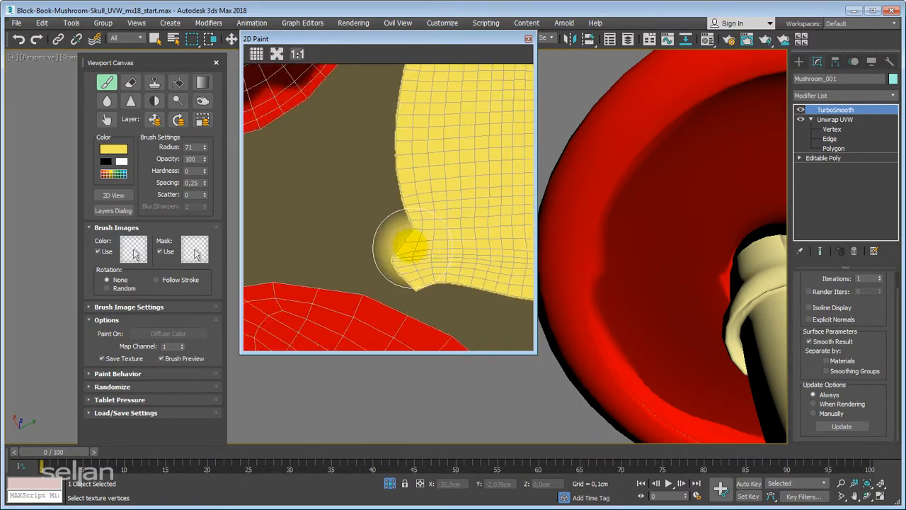
Sample the bright red in the centre of the underside's UV island and blur the edges of that red patch
middle_drag(358, 225, 567, 450)
middle_drag(396, 233, 527, 330)
middle_drag(431, 276, 336, 263)
scroll(361, 228, up, 3)
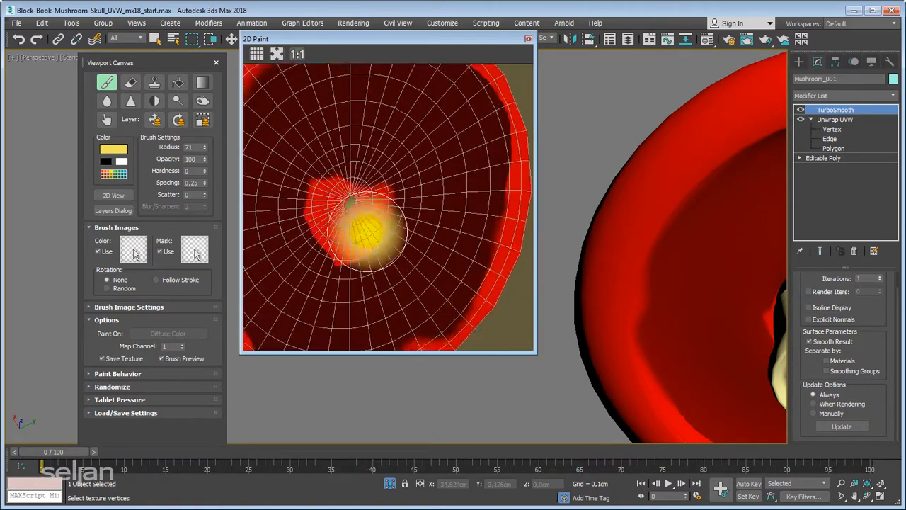
middle_drag(361, 228, 415, 250)
alt+click(375, 211)
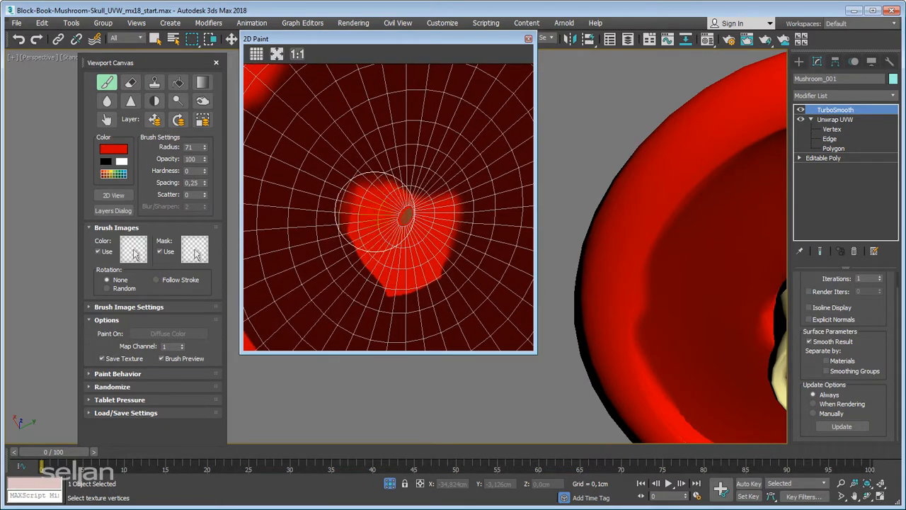
click(106, 100)
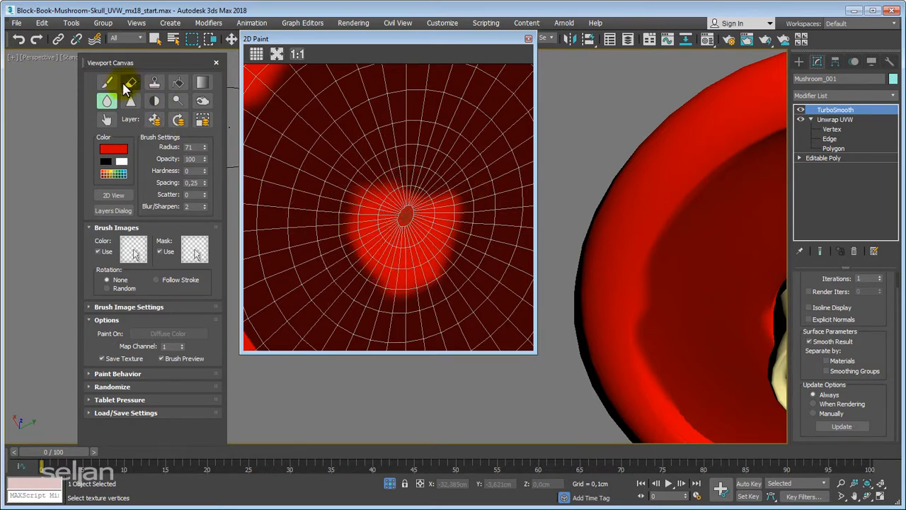
Sample a medium dark red at the centre patch's edge and paint it around the patch's left side and over the centre
click(106, 82)
alt+click(345, 217)
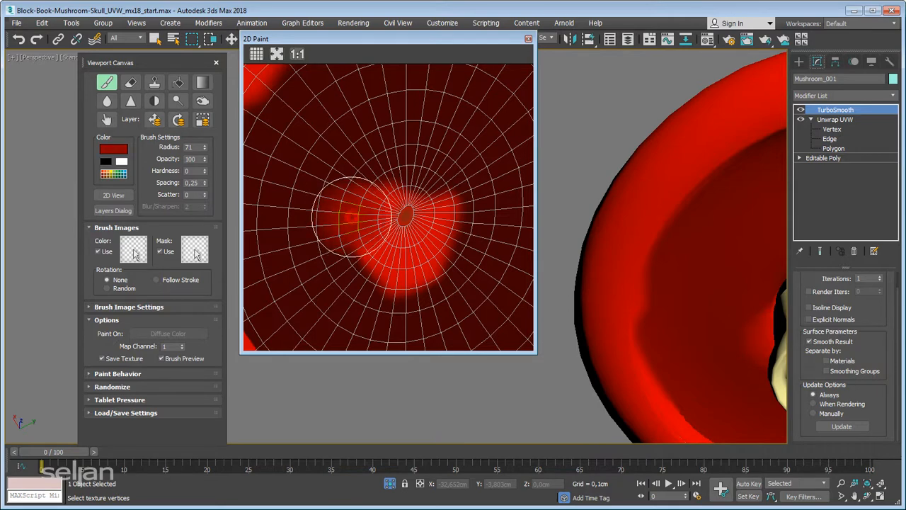
click(361, 185)
click(355, 275)
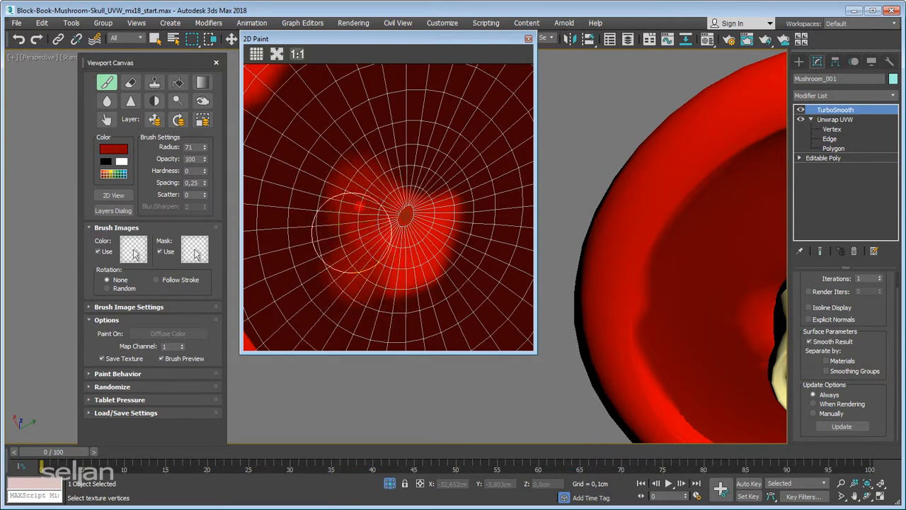
drag(396, 213, 425, 174)
Extend the medium dark red around the remaining sides of the centre patch on the underside's UV island
scroll(444, 213, down, 4)
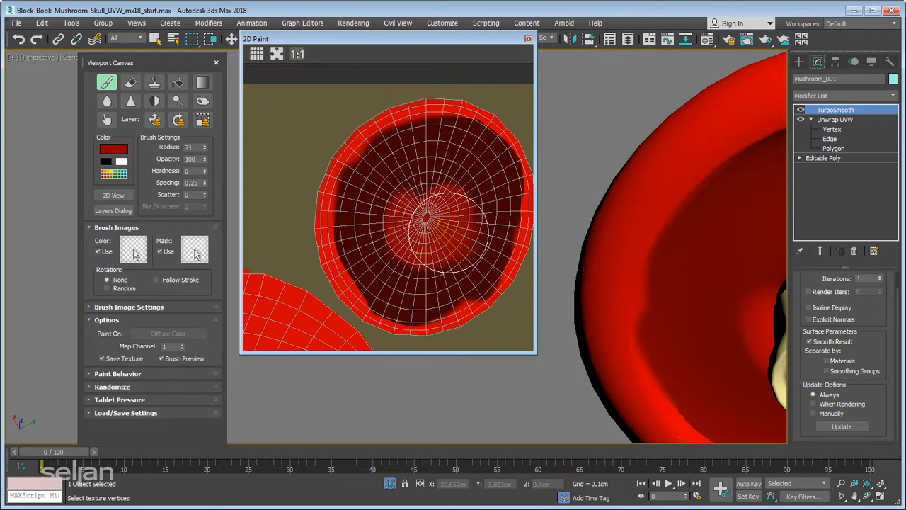
scroll(439, 237, up, 3)
middle_drag(384, 223, 487, 239)
click(436, 215)
middle_drag(436, 216, 384, 234)
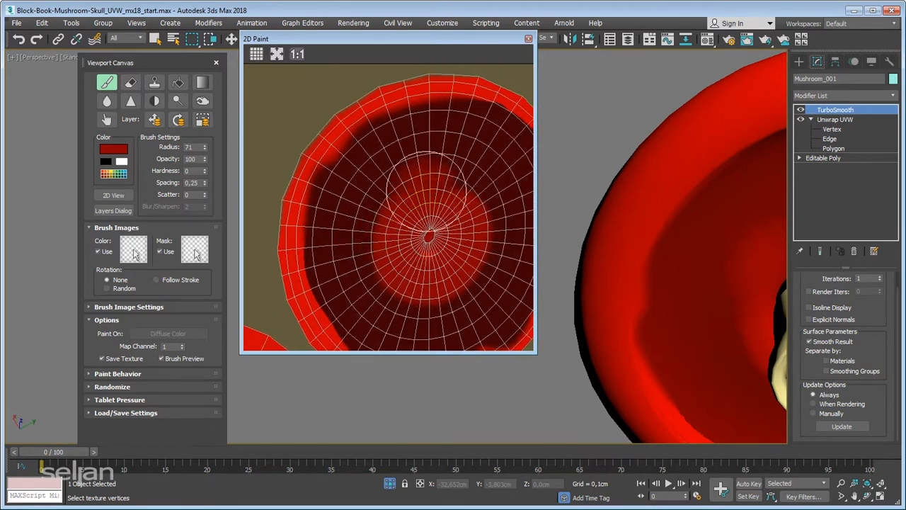
middle_drag(427, 191, 399, 182)
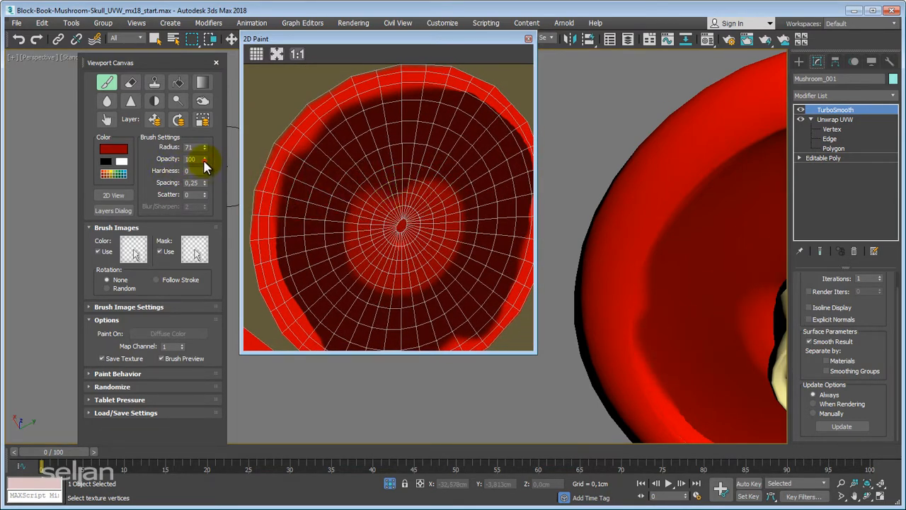
Set the brush opacity to 70 and paint the medium dark red over the left side of the underside's UV island
drag(205, 161, 203, 179)
mouse_move(276, 185)
mouse_down()
mouse_move(336, 137)
mouse_move(333, 128)
mouse_move(296, 303)
mouse_up()
middle_drag(313, 254, 309, 202)
scroll(329, 235, down, 2)
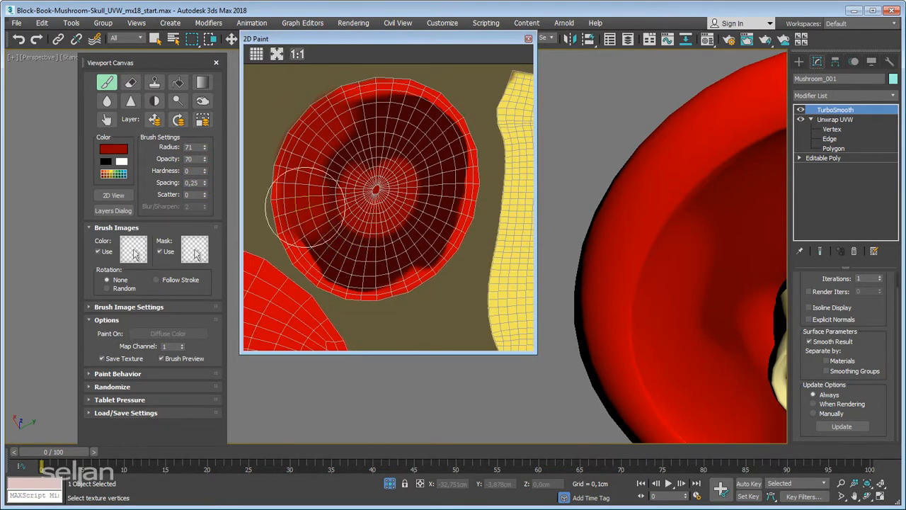
mouse_move(310, 217)
mouse_down()
mouse_move(364, 269)
mouse_move(452, 159)
mouse_move(371, 91)
mouse_move(269, 174)
mouse_move(283, 273)
mouse_move(421, 220)
mouse_up()
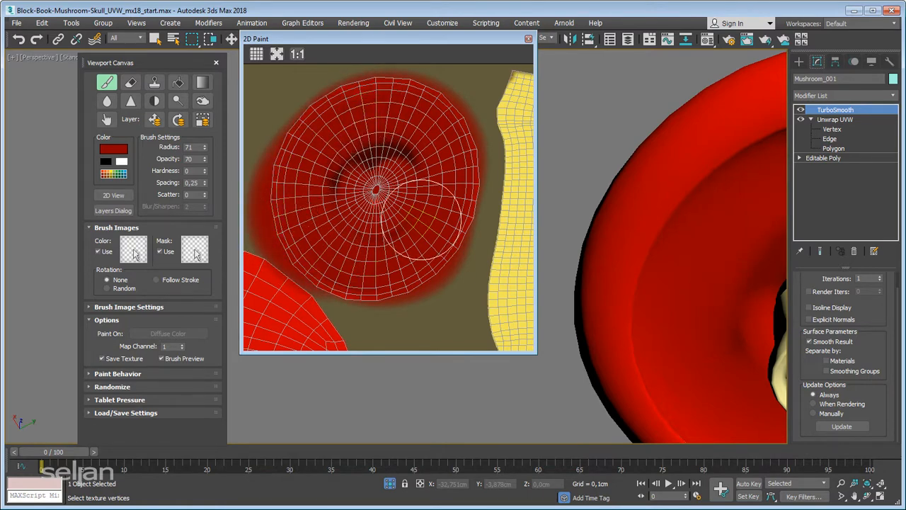
key(ctrl+z)
key(ctrl+z)
key(ctrl+z)
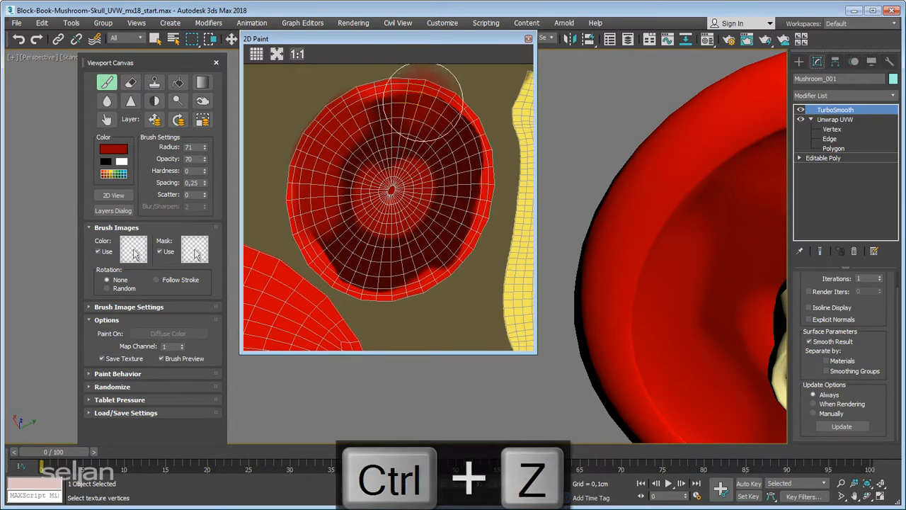
Paint the medium dark red over the outer ring of the underside's UV island and past its edge, undoing the last stroke
mouse_move(352, 258)
mouse_down()
mouse_move(460, 212)
mouse_move(418, 128)
mouse_up()
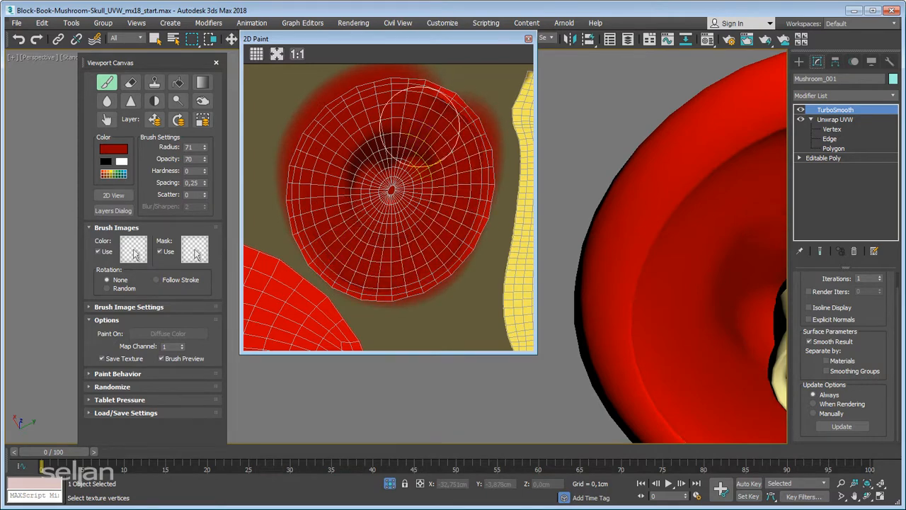
scroll(418, 141, down, 2)
scroll(611, 224, down, 2)
scroll(610, 224, down, 2)
mouse_move(698, 303)
middle_down()
mouse_move(599, 269)
mouse_move(653, 263)
mouse_move(683, 285)
mouse_move(658, 196)
mouse_move(645, 225)
mouse_move(682, 304)
middle_up()
scroll(683, 285, down, 1)
key(ctrl+z)
Check the painted cap on the 3D model and close the 2D Paint window
mouse_move(703, 230)
middle_down()
mouse_move(684, 401)
mouse_move(672, 389)
middle_up()
middle_drag(652, 319, 671, 313)
scroll(676, 297, up, 3)
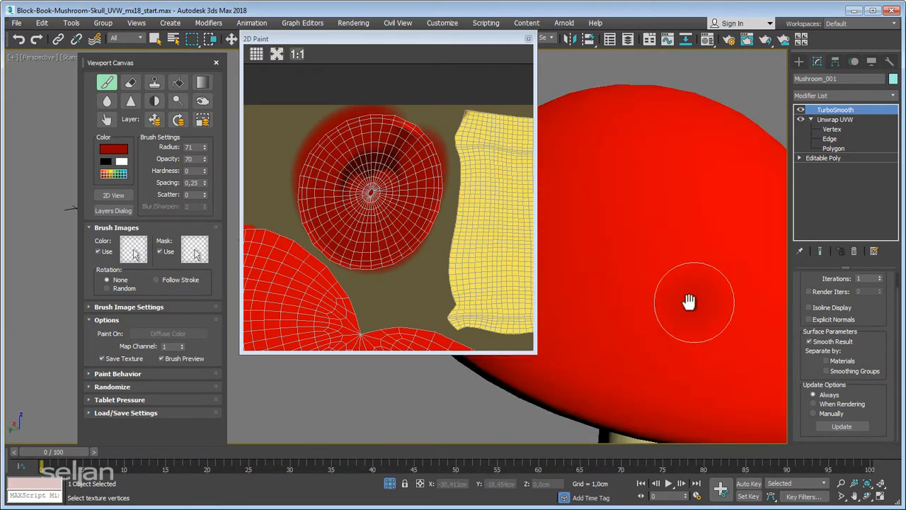
scroll(686, 297, down, 1)
scroll(676, 285, down, 4)
scroll(680, 324, up, 4)
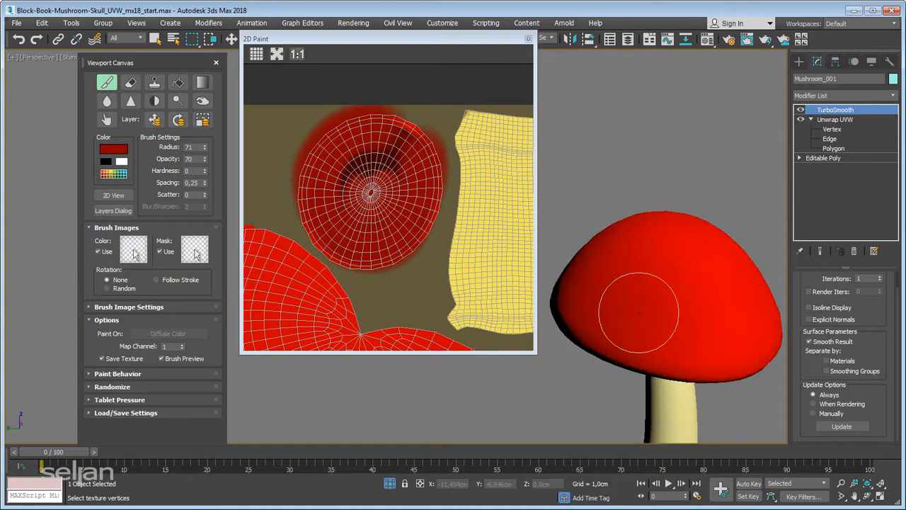
drag(499, 40, 449, 59)
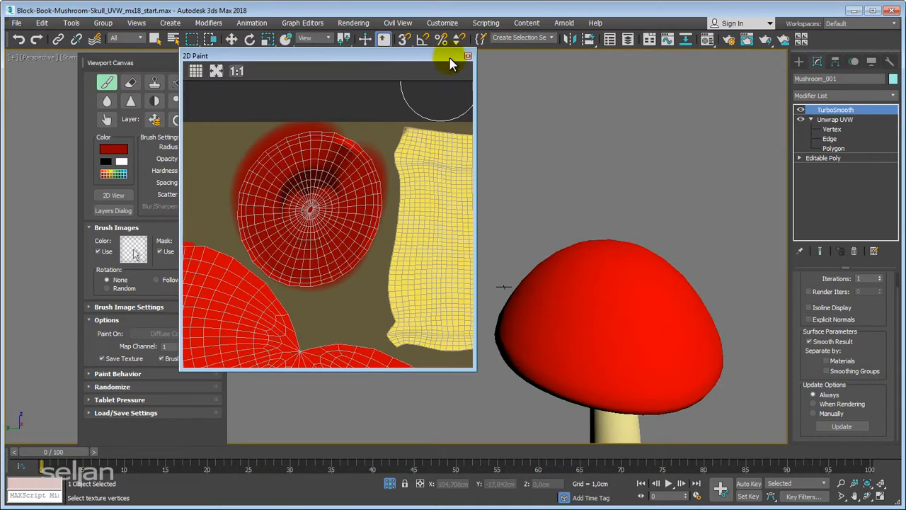
click(467, 56)
mouse_move(536, 184)
middle_down()
mouse_move(470, 216)
mouse_move(602, 233)
mouse_move(552, 253)
middle_up()
Set the brush to radius 33 and opacity 100, and change its paint colour to pure white
scroll(445, 262, up, 5)
scroll(457, 267, down, 5)
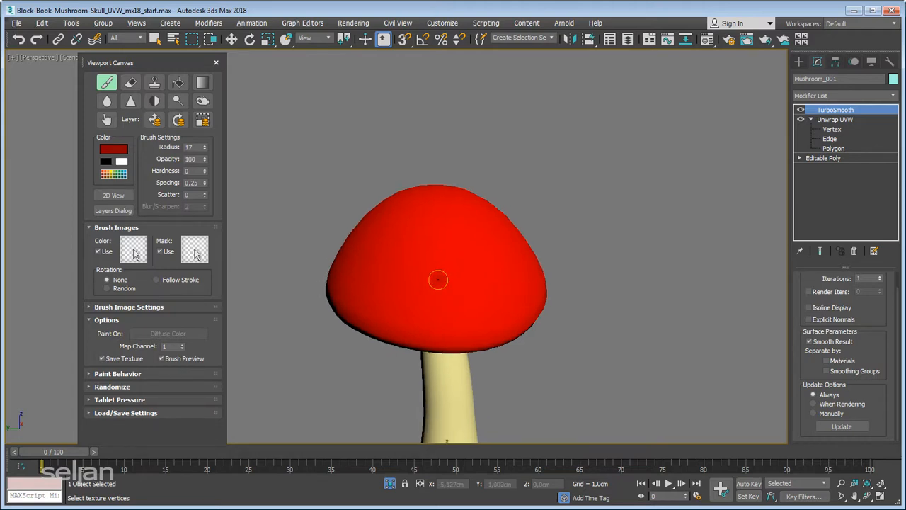
scroll(437, 280, up, 5)
scroll(434, 287, down, 5)
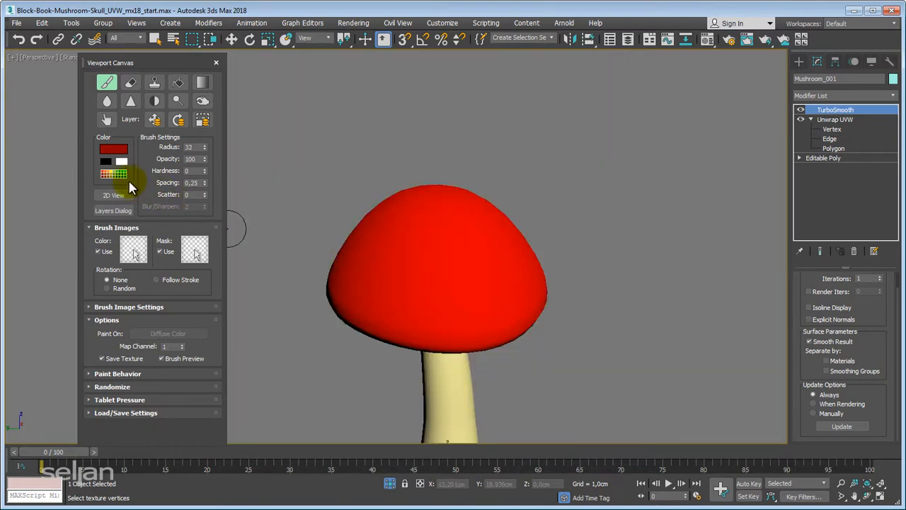
click(113, 150)
drag(317, 121, 336, 155)
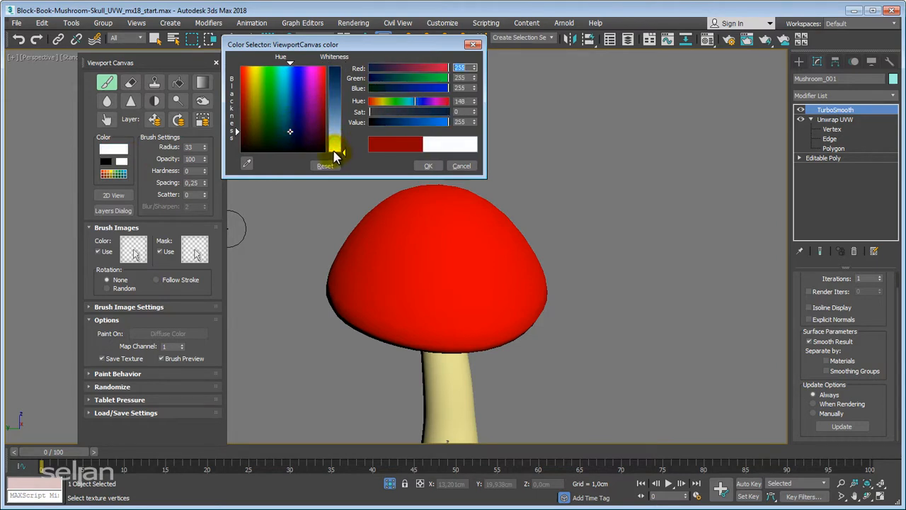
click(428, 166)
click(393, 296)
scroll(394, 300, up, 5)
key(ctrl+z)
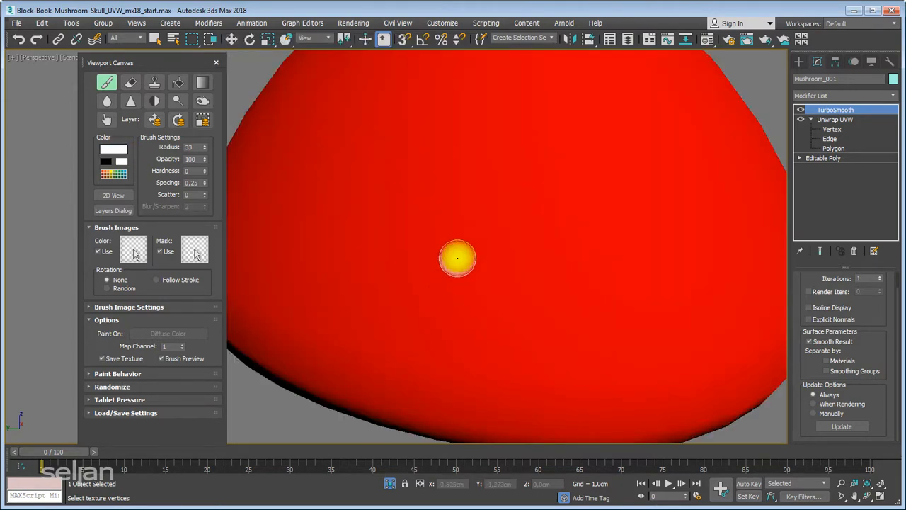
Reduce the brush radius to 25 for painting on the cap
scroll(441, 277, down, 5)
ctrl+shift+drag(443, 267, 437, 275)
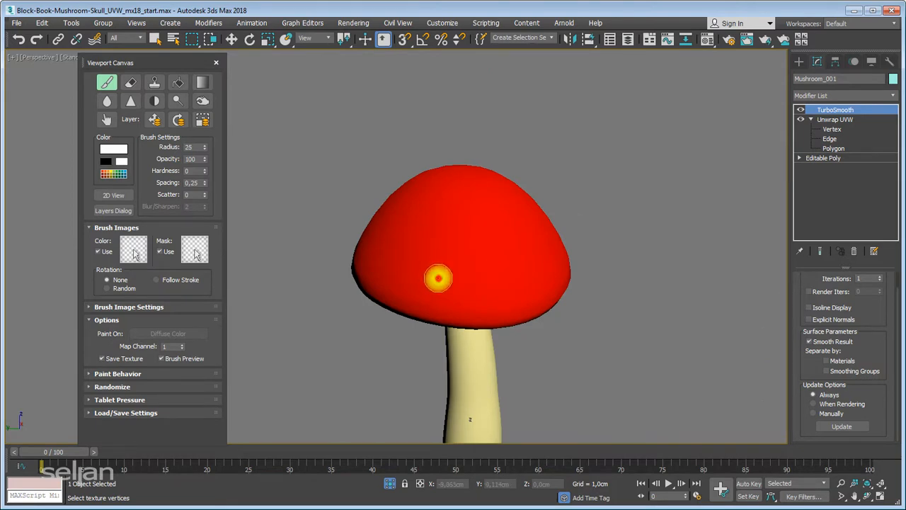
Paint white spots around the lower side of the cap with the 25-radius brush, spacing them apart
click(438, 278)
click(502, 304)
alt+middle_drag(589, 330, 517, 324)
click(437, 269)
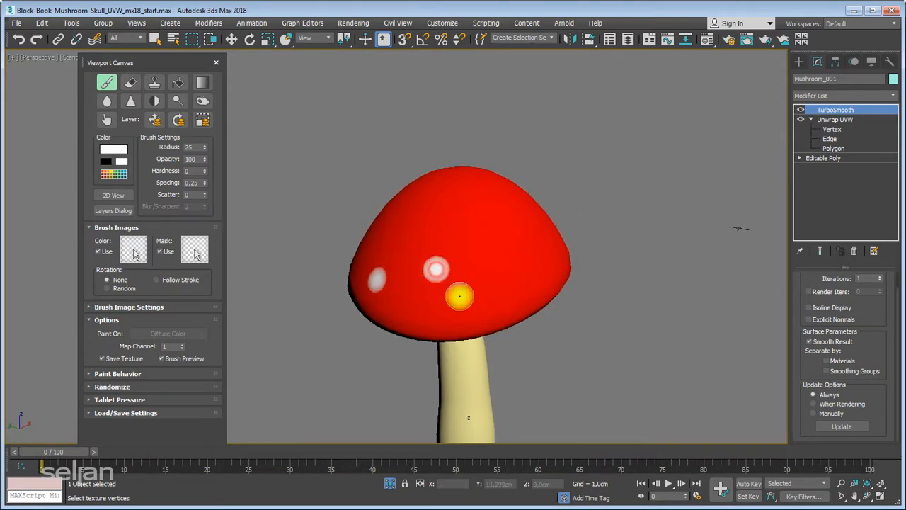
alt+middle_drag(470, 301, 443, 312)
click(463, 315)
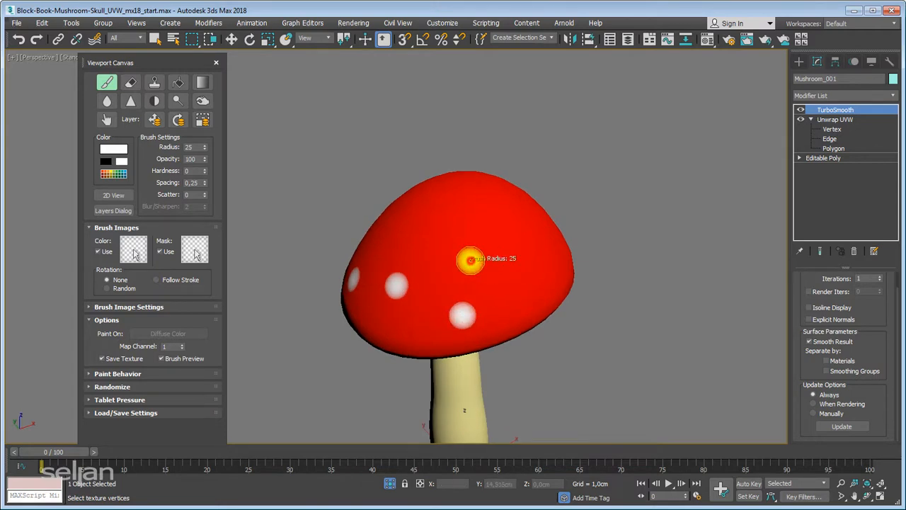
Add a small white spot with brush radius 14, another spot near the rim, and a large one higher up with radius 41
scroll(502, 279, up, 4)
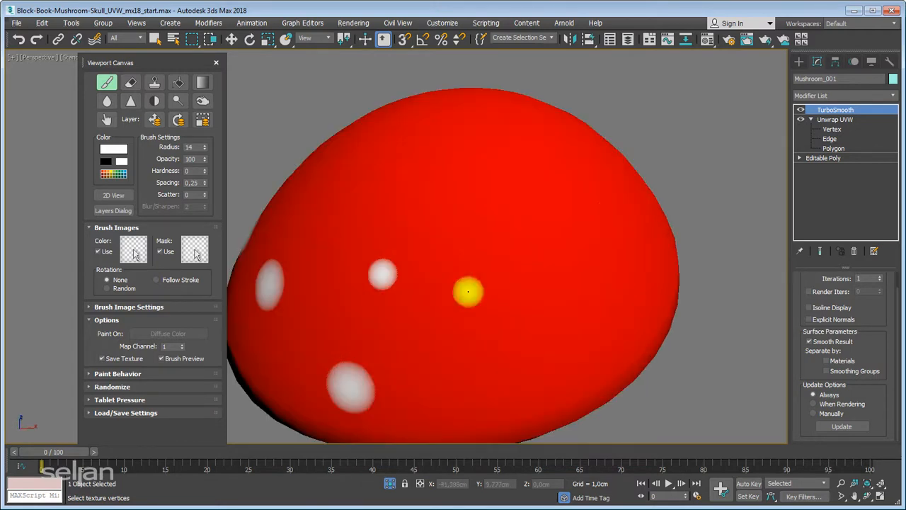
ctrl+shift+drag(459, 295, 456, 288)
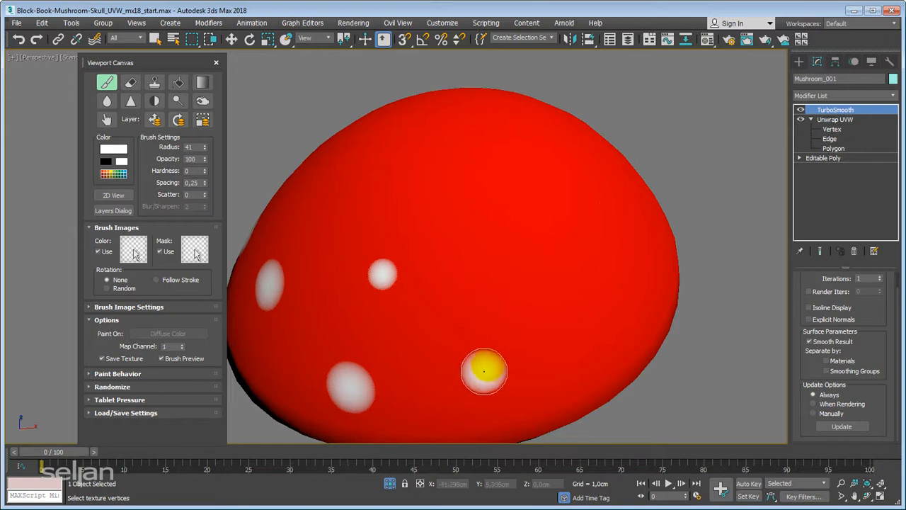
click(487, 363)
scroll(500, 237, down, 4)
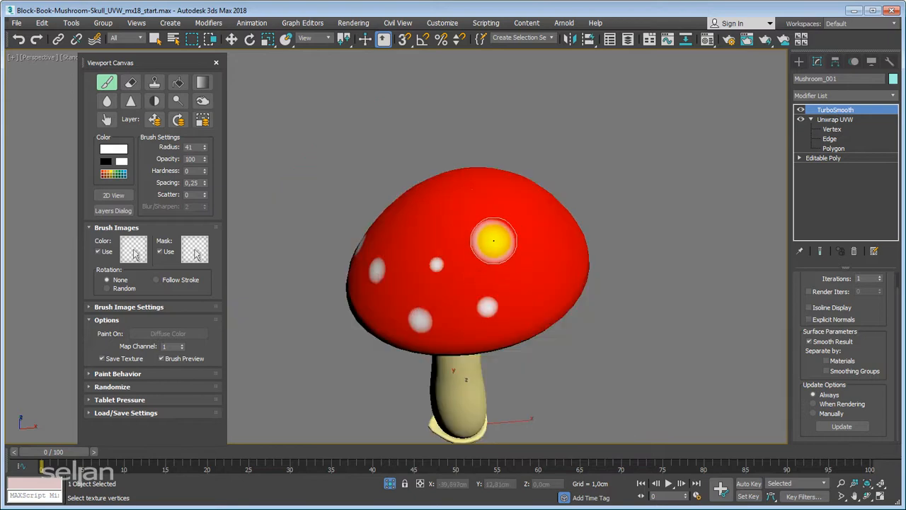
click(489, 241)
alt+middle_drag(489, 241, 534, 281)
alt+middle_drag(602, 319, 589, 309)
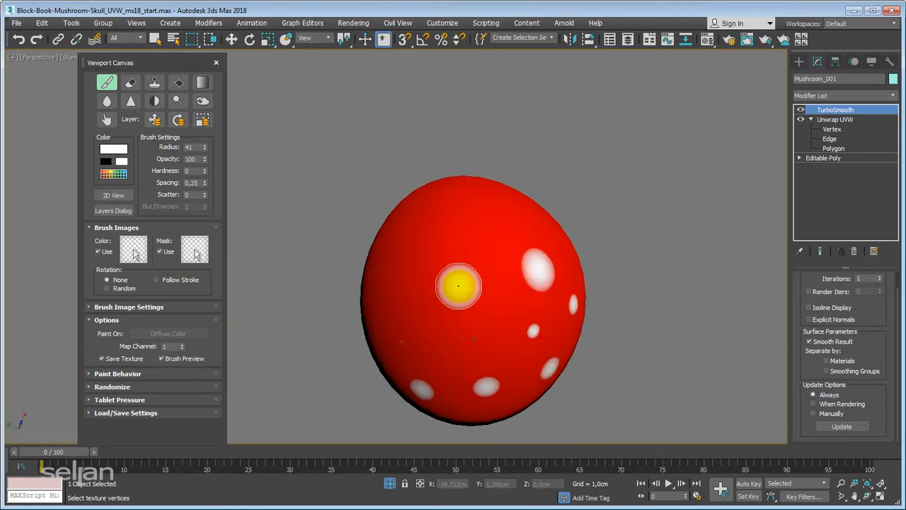
Reduce the brush radius to about 23 to 25 and paint more white spots of varied size on the bare side of the cap
ctrl+shift+drag(460, 286, 459, 288)
alt+middle_drag(369, 318, 485, 258)
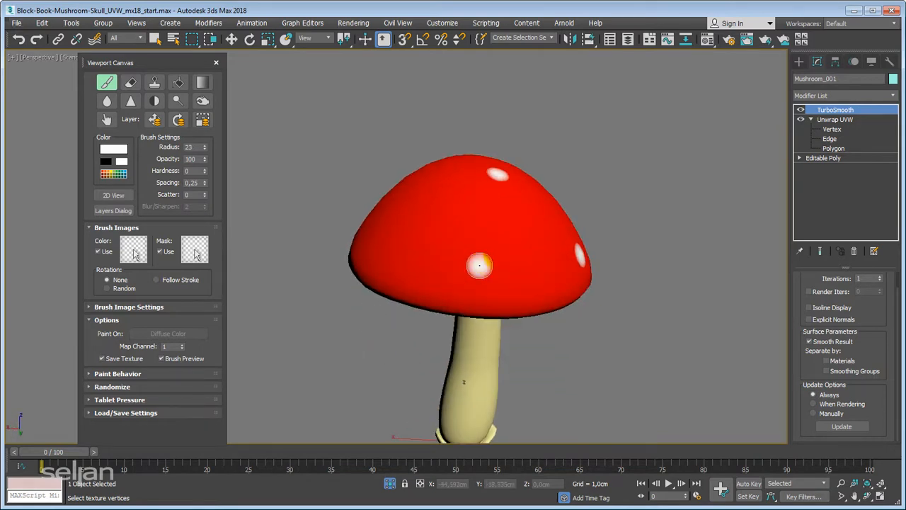
ctrl+shift+drag(453, 262, 464, 269)
mouse_move(464, 269)
alt+middle_down()
mouse_move(492, 283)
mouse_move(479, 298)
alt+middle_up()
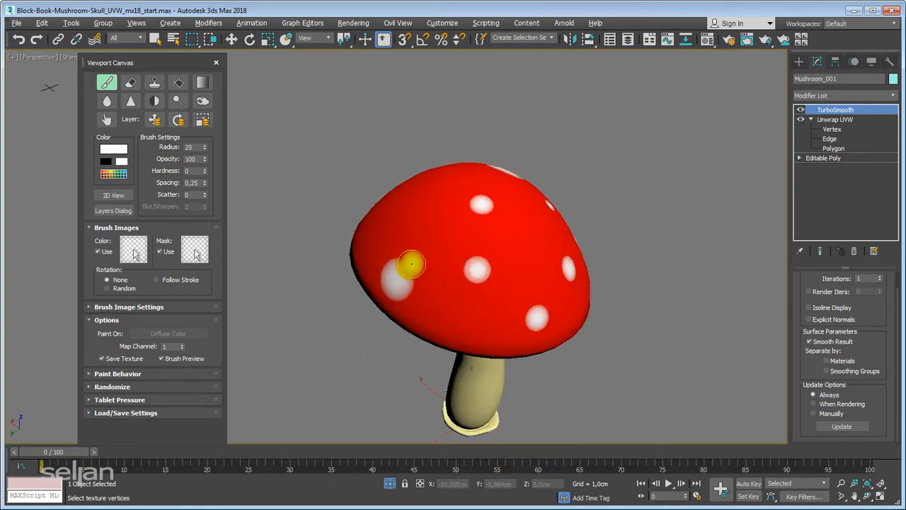
Add a small white spot above the large one and a medium spot beside it, using brush radius 25
alt+middle_drag(412, 264, 410, 263)
scroll(464, 266, up, 5)
scroll(422, 290, down, 5)
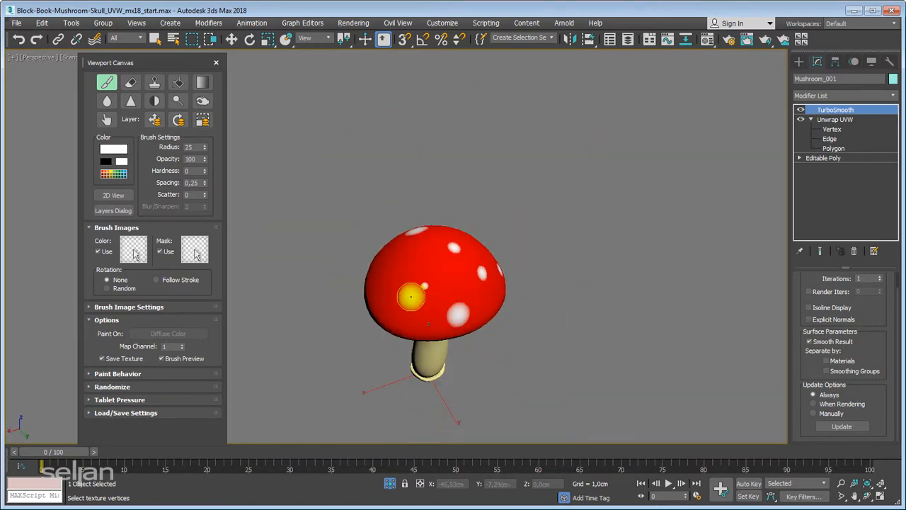
alt+middle_drag(398, 303, 433, 286)
scroll(432, 286, up, 2)
click(433, 286)
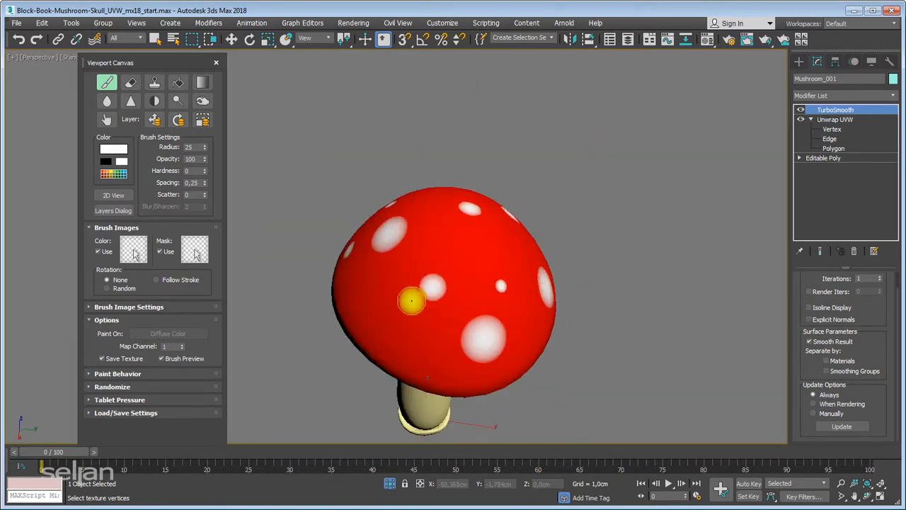
Paint a cluster of three small white spots on the cap, plus single small ones beside the medium and the large spot
scroll(391, 303, up, 3)
click(390, 303)
click(333, 291)
click(358, 313)
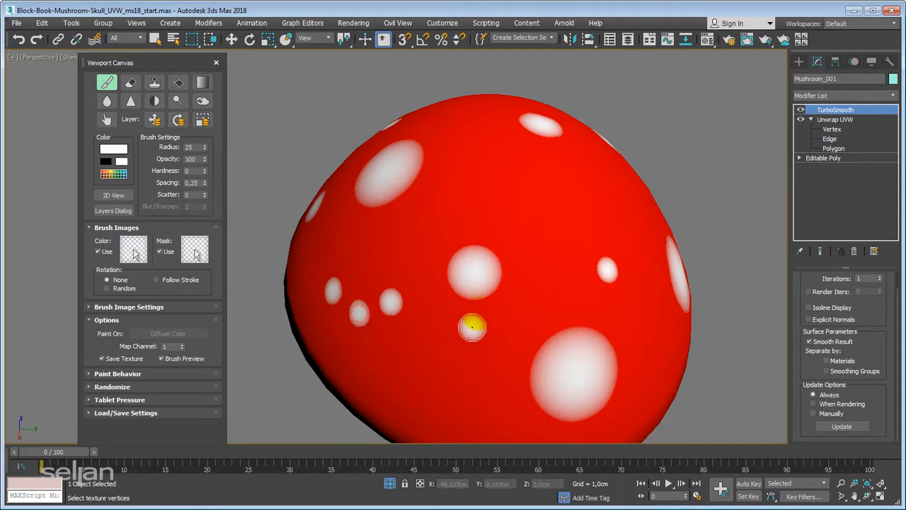
click(479, 318)
scroll(545, 336, down, 3)
mouse_move(570, 307)
middle_down()
mouse_move(580, 334)
mouse_move(521, 303)
mouse_move(530, 299)
middle_up()
scroll(542, 314, up, 2)
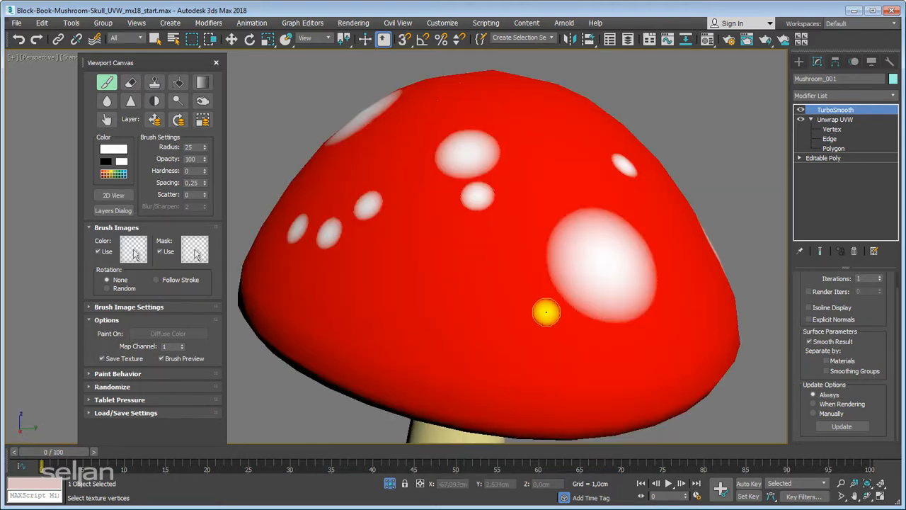
Open the texture's Layers dialog and place it beside the mushroom
scroll(543, 309, down, 5)
mouse_move(366, 253)
middle_down()
mouse_move(380, 314)
mouse_move(444, 314)
middle_up()
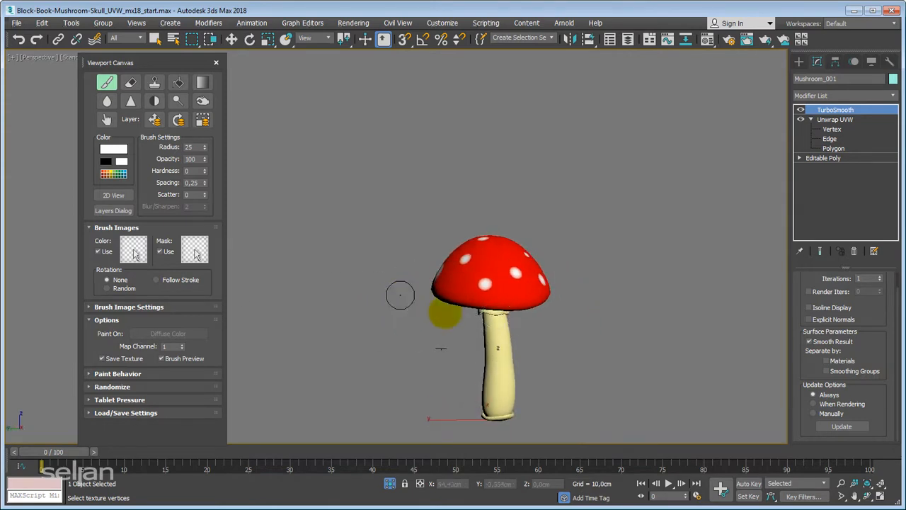
scroll(479, 317, up, 3)
mouse_move(495, 328)
middle_down()
mouse_move(431, 299)
mouse_move(456, 261)
mouse_move(456, 328)
middle_up()
mouse_move(469, 269)
alt+middle_down()
mouse_move(538, 274)
mouse_move(472, 318)
alt+middle_up()
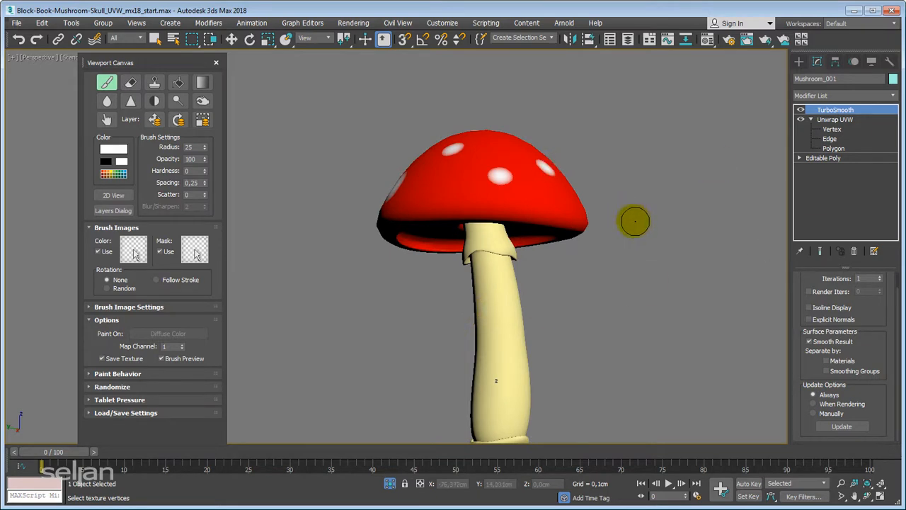
click(117, 211)
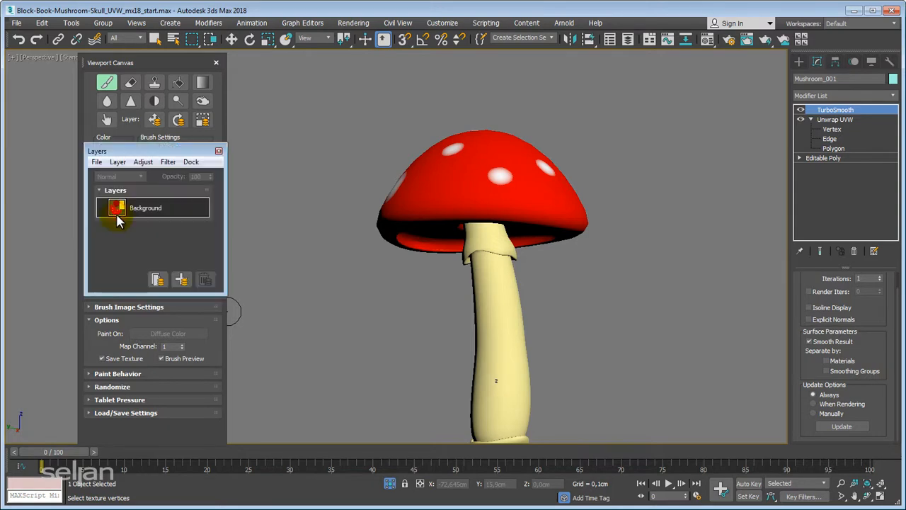
drag(193, 150, 363, 76)
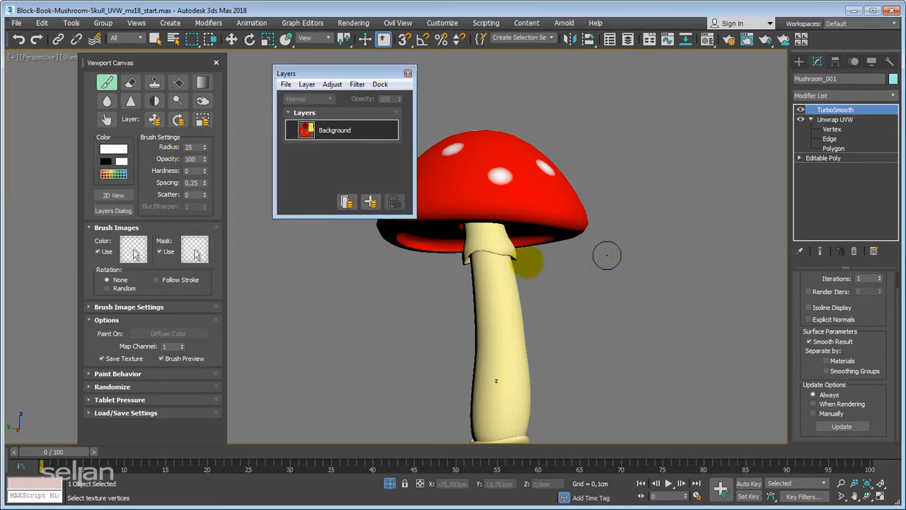
Add a new empty paint layer above the Background layer
middle_drag(541, 252, 550, 253)
scroll(576, 255, down, 1)
scroll(576, 256, down, 1)
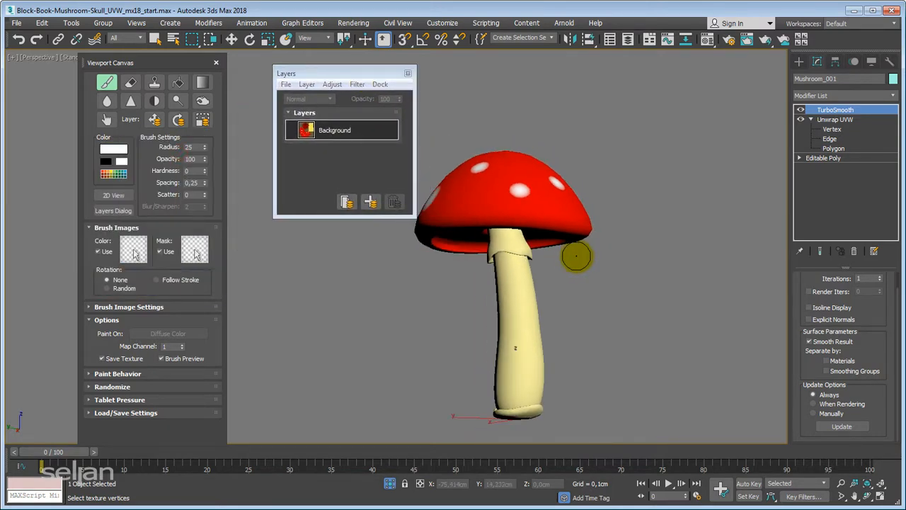
click(370, 204)
middle_drag(612, 266, 614, 277)
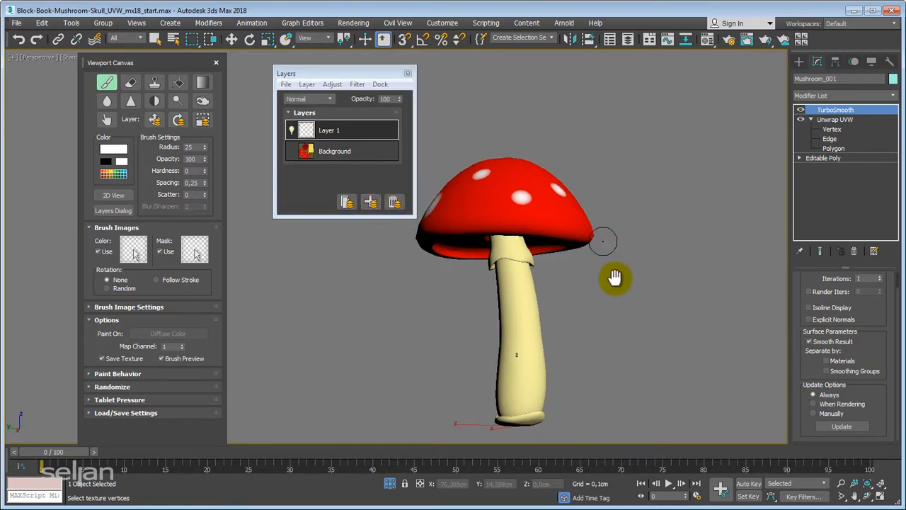
scroll(614, 277, up, 1)
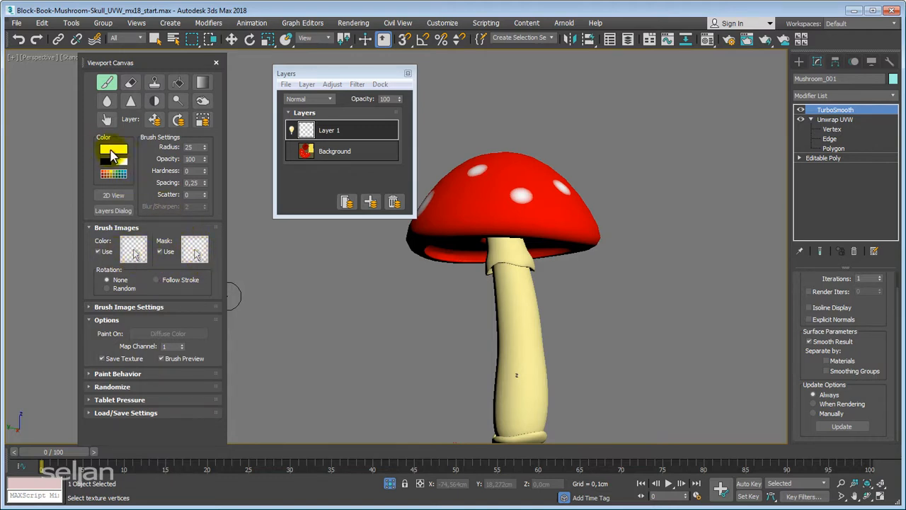
Set the brush mask image to the splatter preset, the second of the mask presets
click(194, 255)
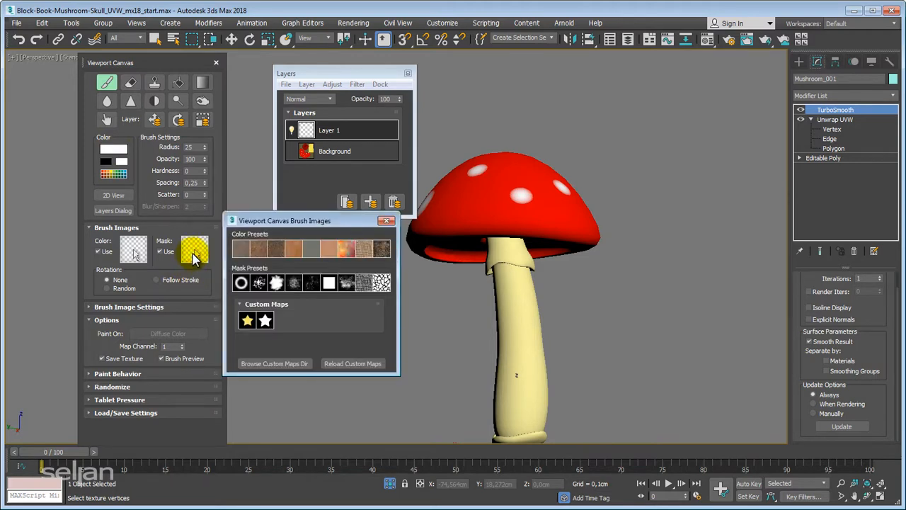
click(260, 285)
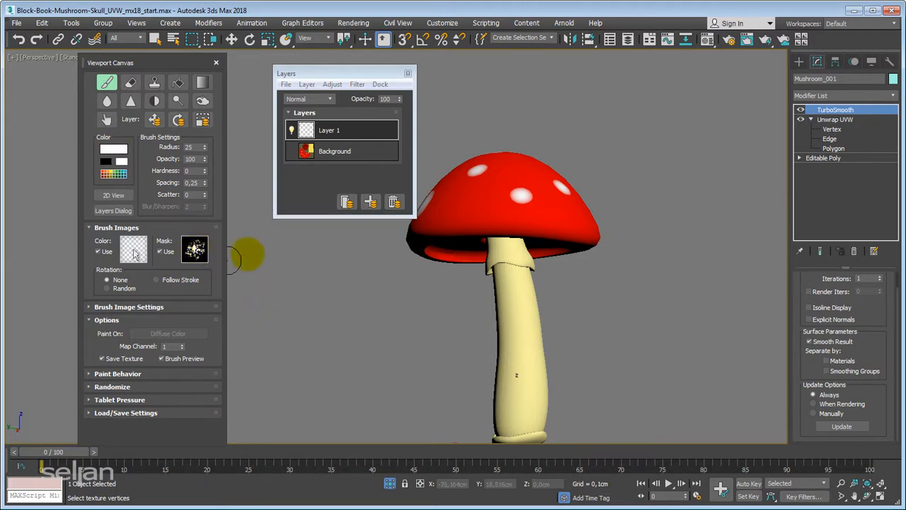
click(195, 254)
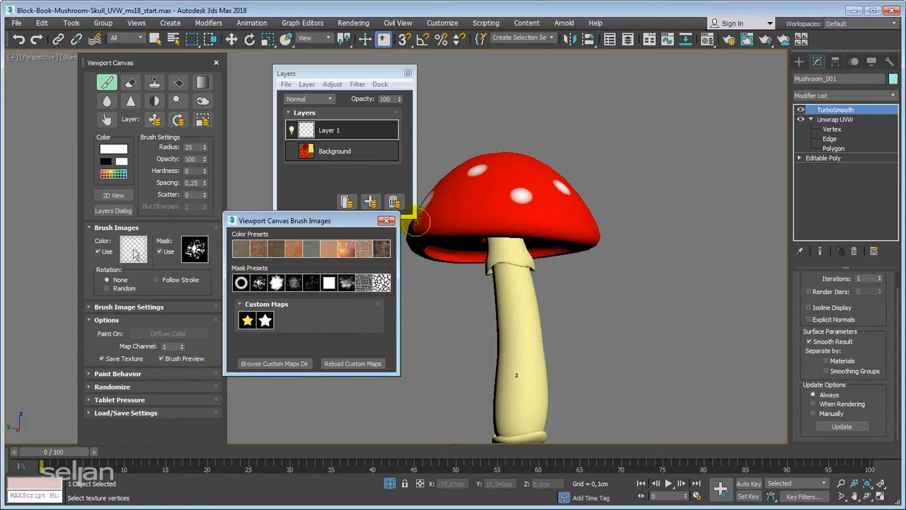
click(387, 220)
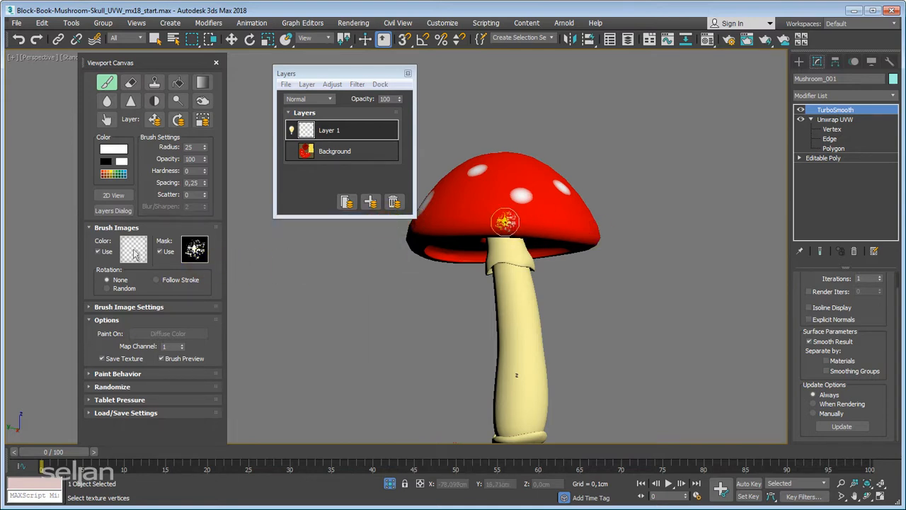
Enlarge the splatter brush to radius 86, judging its size against the cap
ctrl+shift+drag(481, 214, 505, 215)
alt+middle_drag(505, 210, 495, 232)
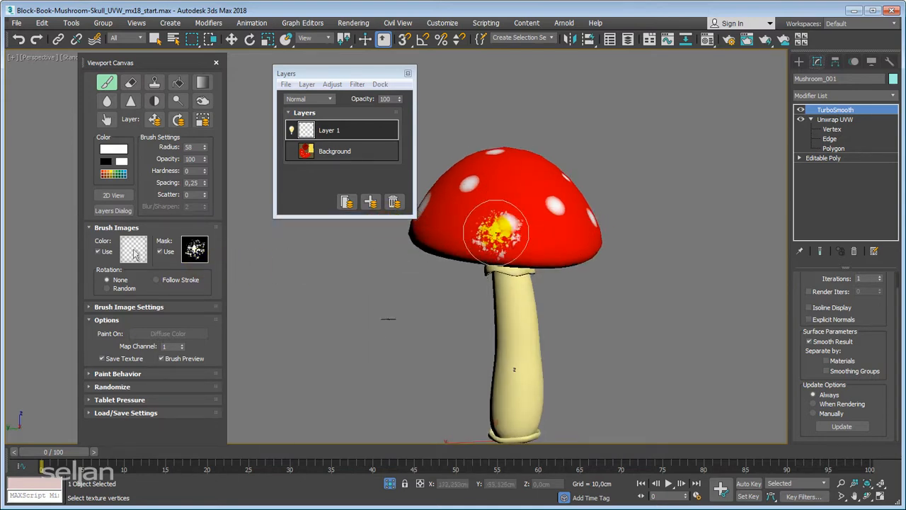
scroll(496, 231, up, 5)
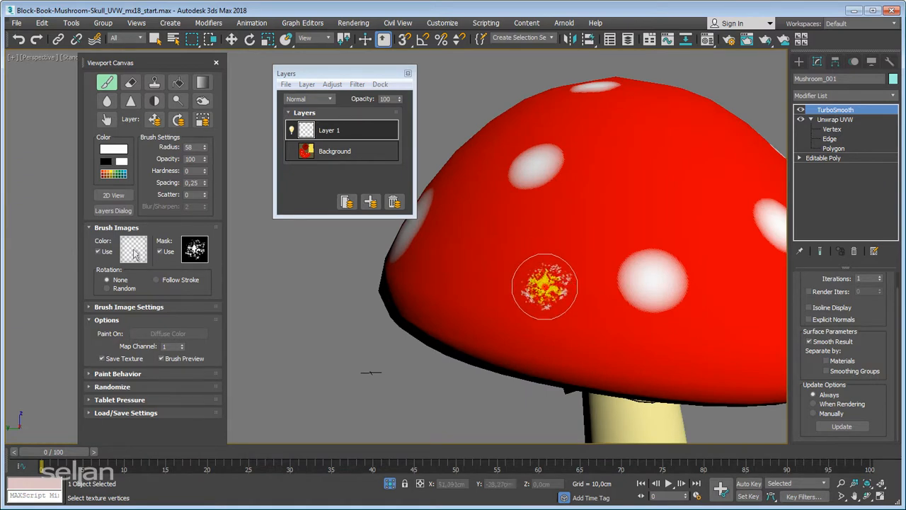
ctrl+shift+drag(544, 287, 572, 287)
scroll(543, 291, down, 5)
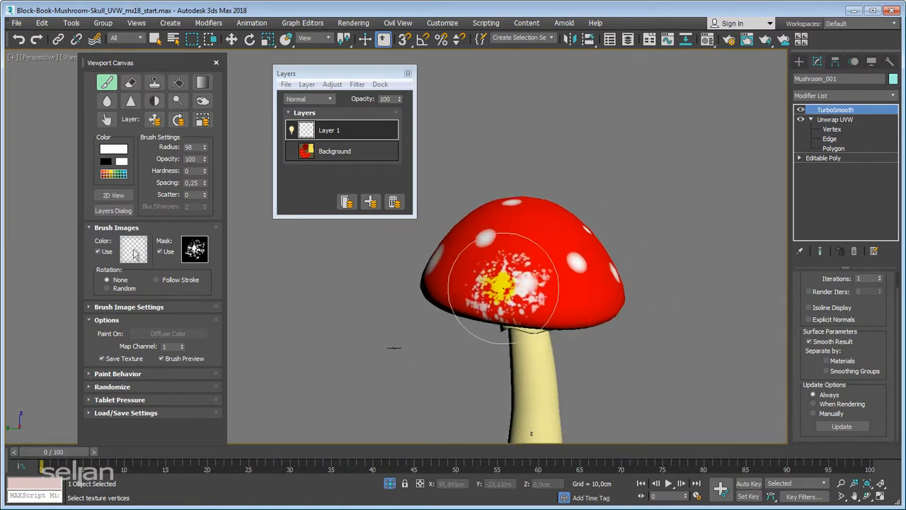
ctrl+shift+drag(493, 281, 485, 281)
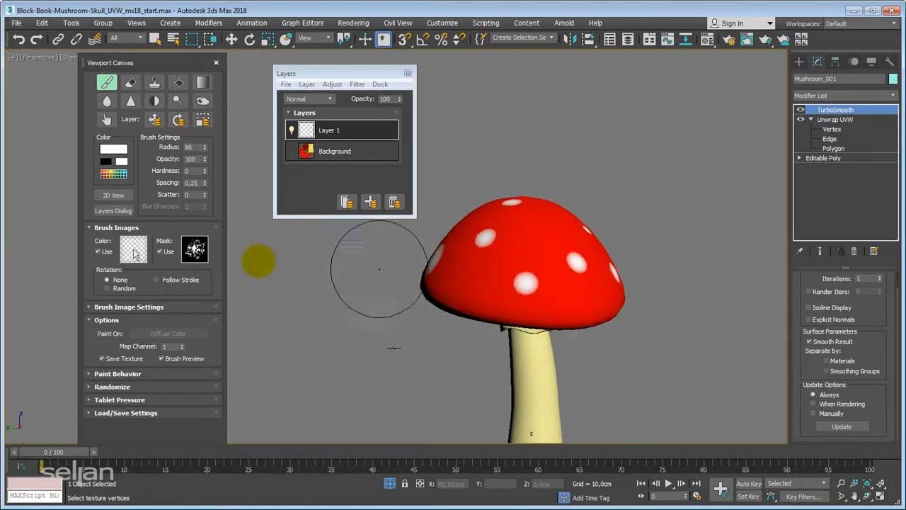
Change the paint colour to orange-brown from the colour palette and make the new layer active for painting
click(116, 150)
click(110, 177)
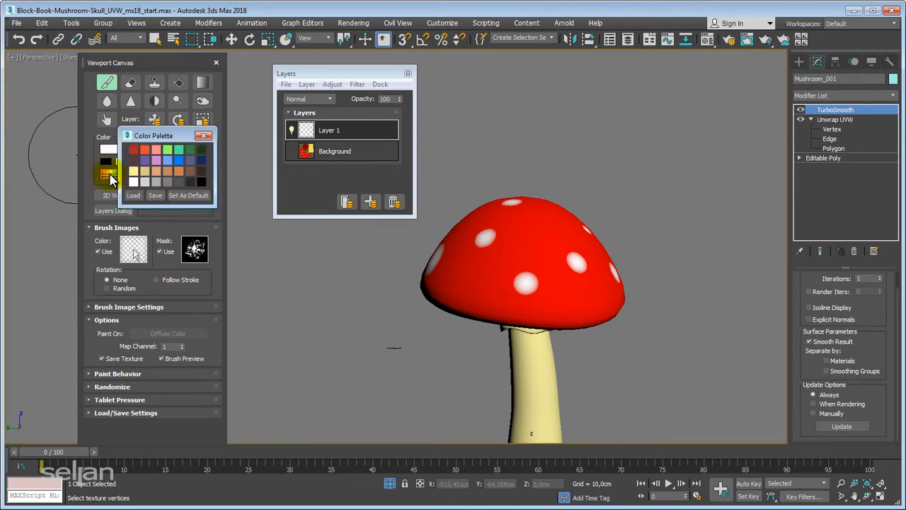
click(177, 173)
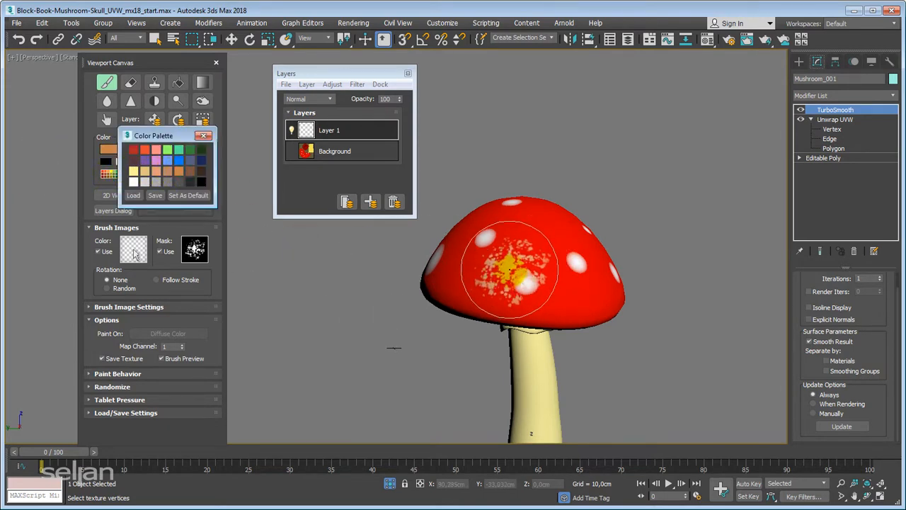
click(203, 135)
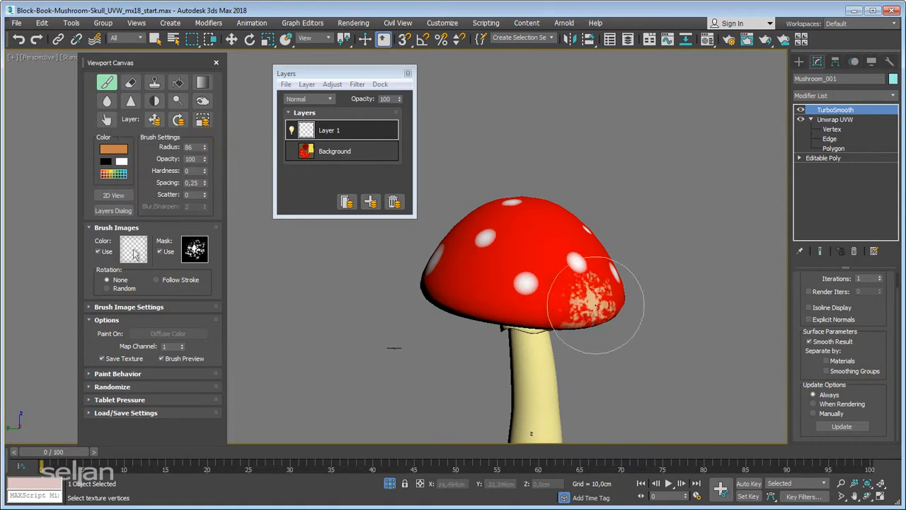
click(318, 135)
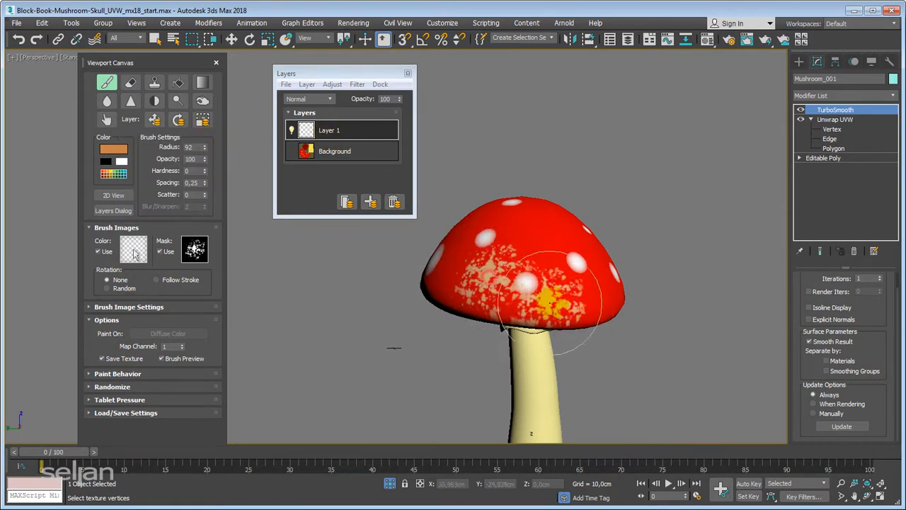
Set the brush to radius 88 and opacity 17, and paint faint orange-brown splatter over the cap's front and side
mouse_move(666, 349)
alt+middle_down()
mouse_move(570, 347)
mouse_move(562, 322)
alt+middle_up()
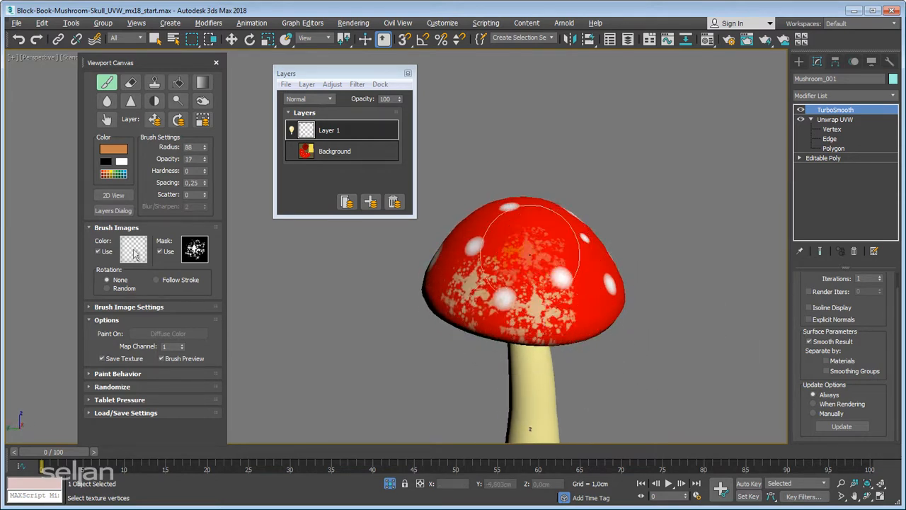
mouse_move(629, 294)
alt+middle_down()
mouse_move(535, 283)
mouse_move(571, 307)
mouse_move(513, 282)
alt+middle_up()
mouse_move(585, 277)
alt+middle_down()
mouse_move(538, 287)
mouse_move(570, 306)
alt+middle_up()
alt+middle_drag(596, 275, 563, 324)
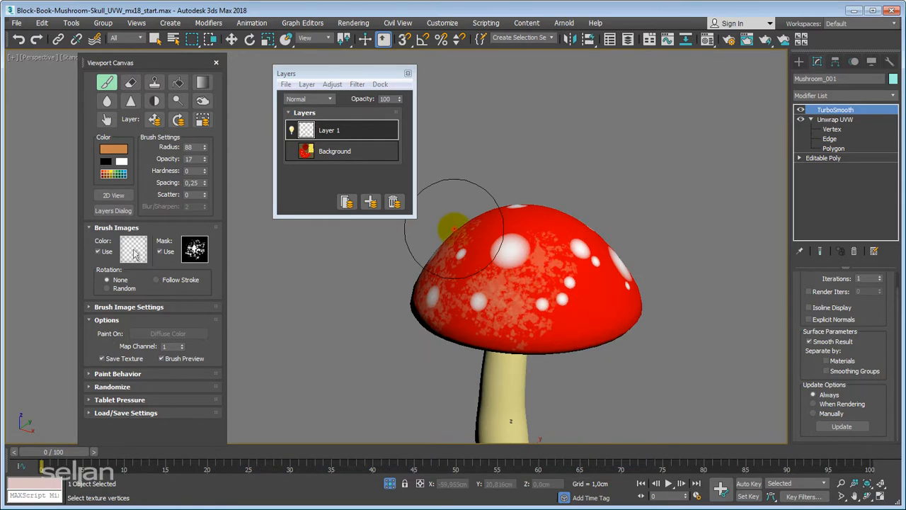
Extend the faint orange-brown splatter around the remaining sides of the cap with the same brush
mouse_move(601, 301)
alt+middle_down()
mouse_move(583, 291)
mouse_move(523, 294)
alt+middle_up()
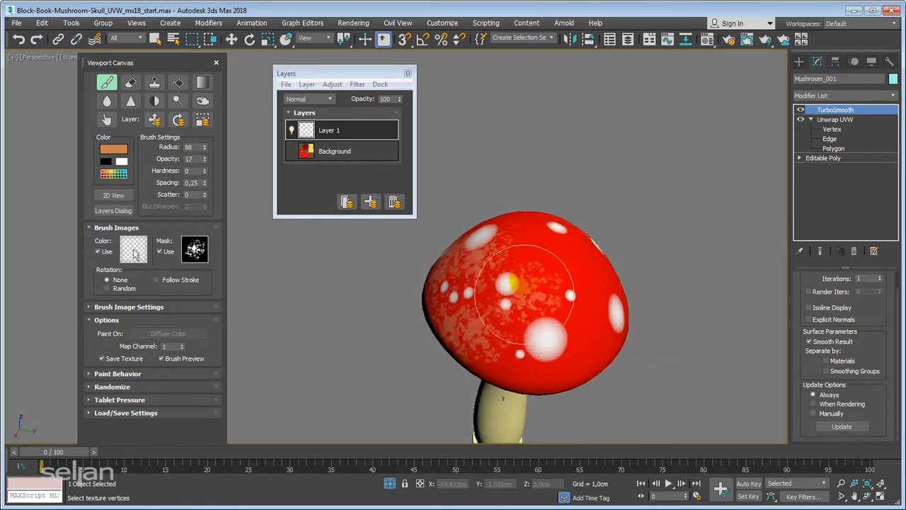
alt+middle_drag(613, 367, 582, 414)
scroll(555, 365, up, 3)
scroll(553, 368, down, 3)
alt+middle_drag(565, 366, 605, 336)
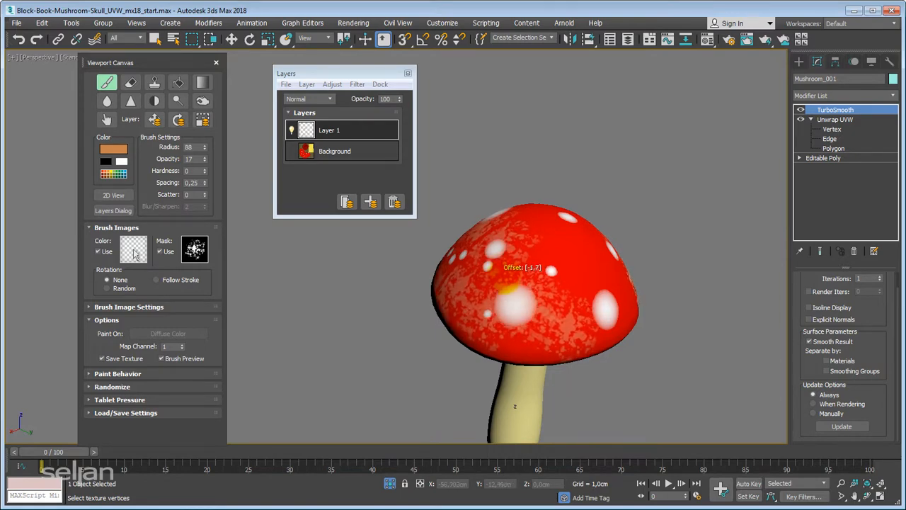
alt+middle_drag(463, 294, 495, 312)
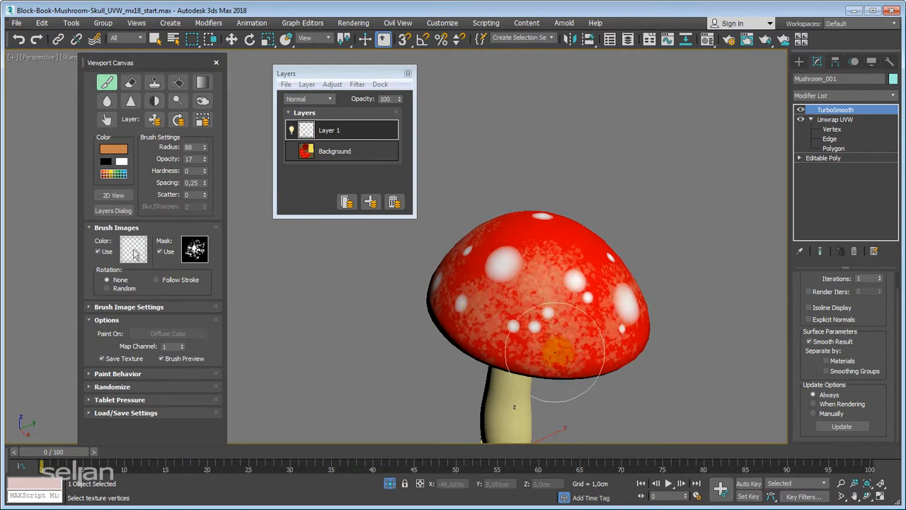
mouse_move(555, 353)
alt+middle_down()
mouse_move(490, 364)
mouse_move(557, 364)
mouse_move(550, 341)
alt+middle_up()
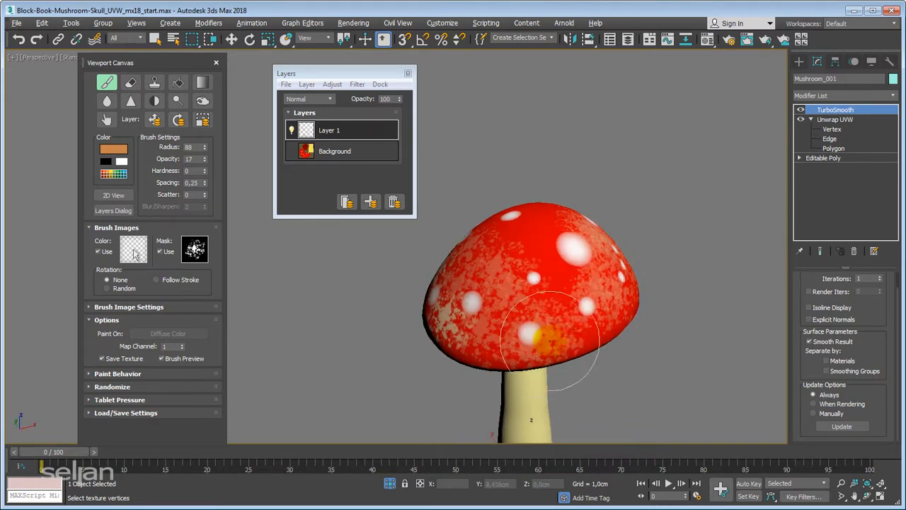
Scale and rotate the splatter layer slightly on the cap with the layer transform tools
scroll(556, 350, up, 3)
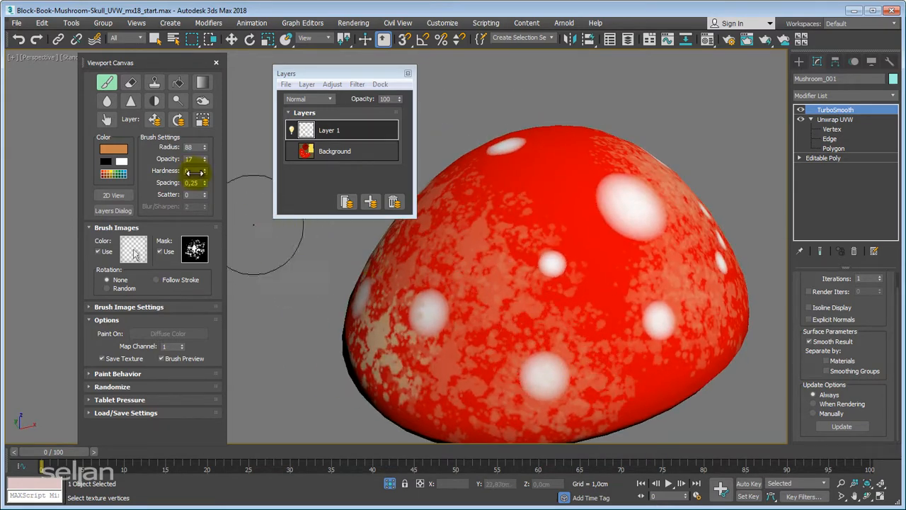
click(202, 120)
mouse_move(502, 287)
mouse_down()
mouse_move(510, 299)
mouse_move(514, 265)
mouse_move(523, 300)
mouse_move(516, 269)
mouse_move(297, 228)
mouse_up()
click(178, 121)
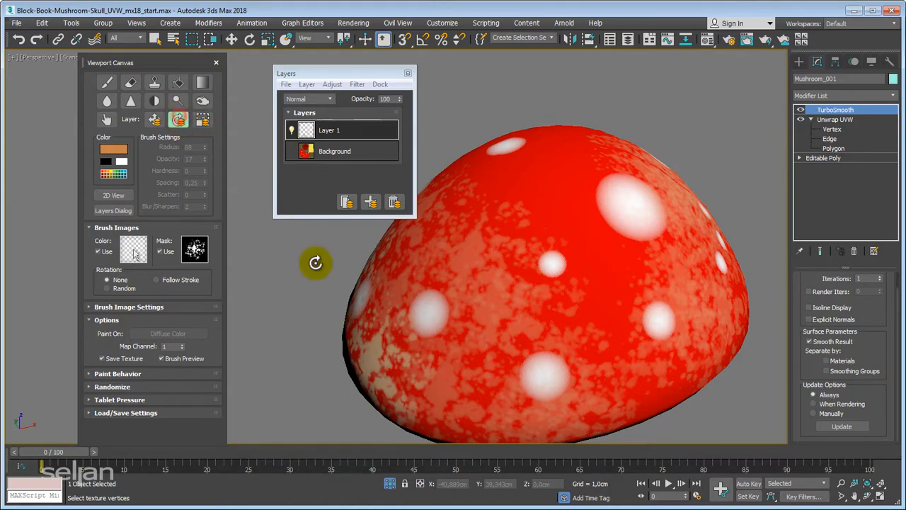
drag(425, 322, 386, 326)
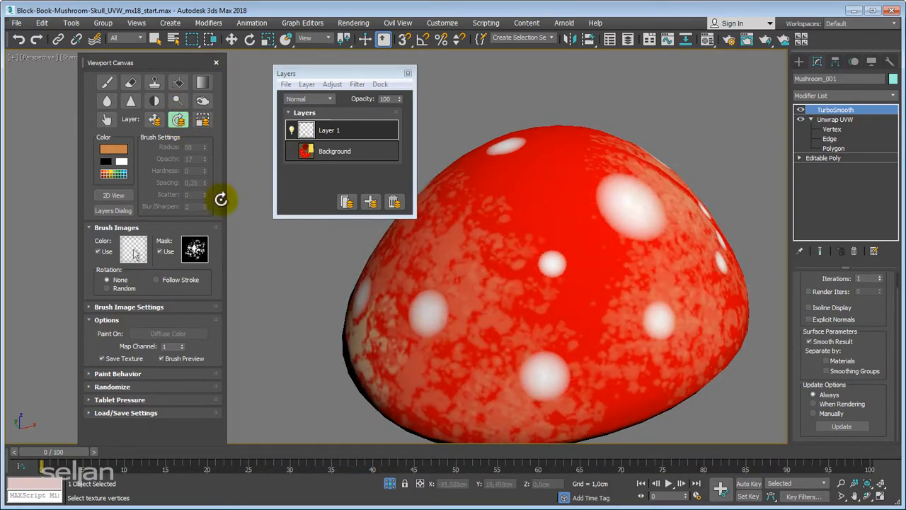
Move the splatter layer slightly across the cap and check the pattern at the texture seam
click(154, 119)
alt+middle_drag(621, 341, 604, 338)
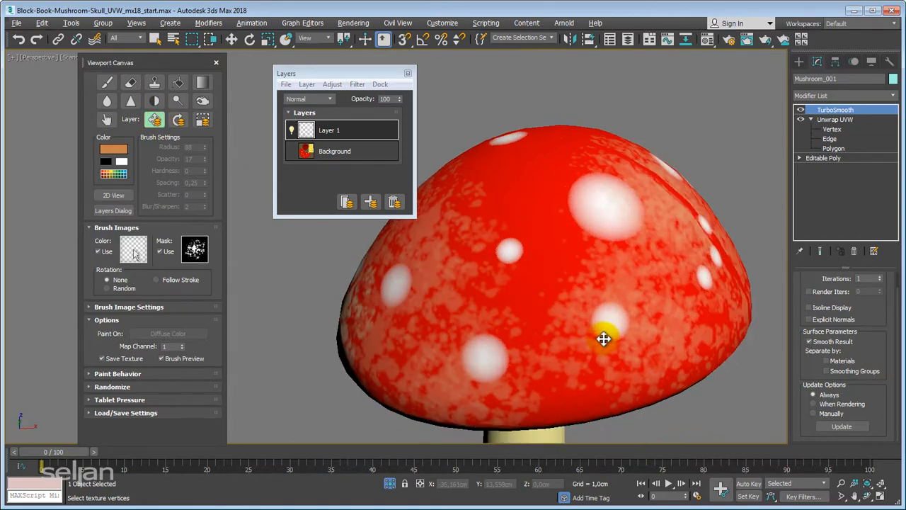
mouse_move(625, 288)
mouse_down()
mouse_move(652, 281)
mouse_move(643, 284)
mouse_up()
scroll(663, 310, down, 3)
alt+middle_drag(664, 310, 561, 325)
scroll(595, 316, up, 4)
scroll(503, 318, up, 5)
scroll(560, 326, down, 5)
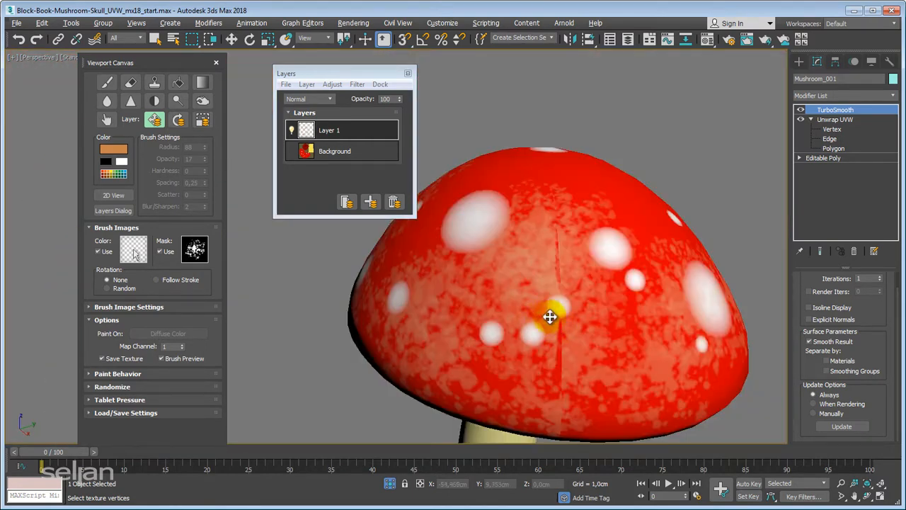
Erase the splatter along the cap's visible seam with the Erase tool at radius 88 and opacity 50, with the brush mask turned off
click(132, 87)
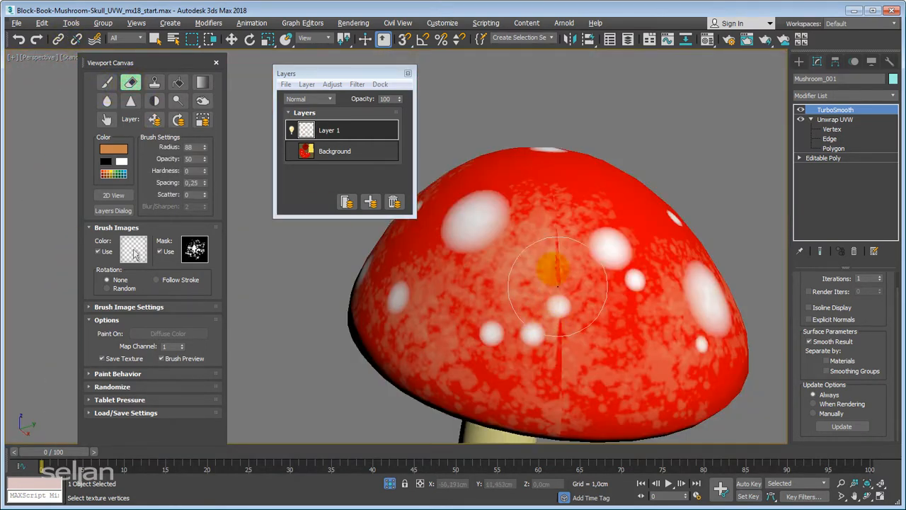
drag(546, 228, 563, 283)
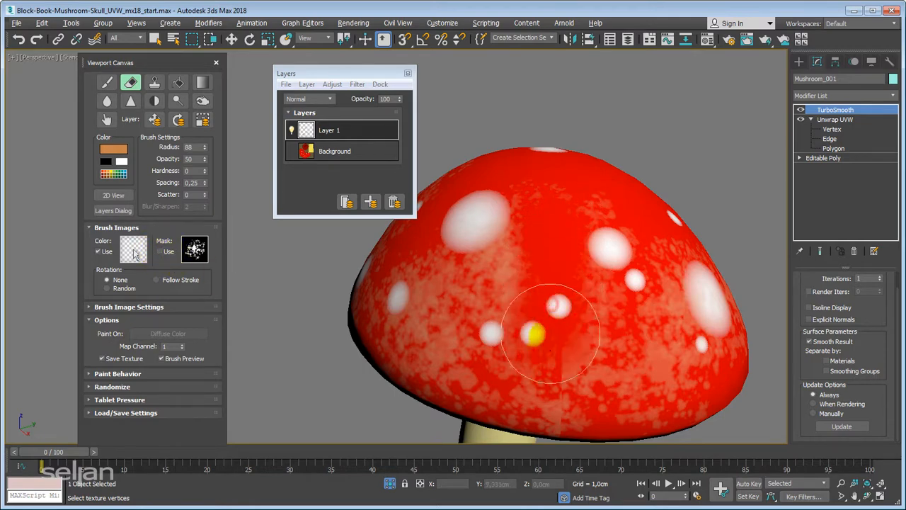
alt+middle_drag(535, 333, 532, 228)
alt+middle_drag(507, 299, 514, 236)
mouse_move(504, 182)
alt+middle_down()
mouse_move(486, 247)
mouse_move(425, 226)
alt+middle_up()
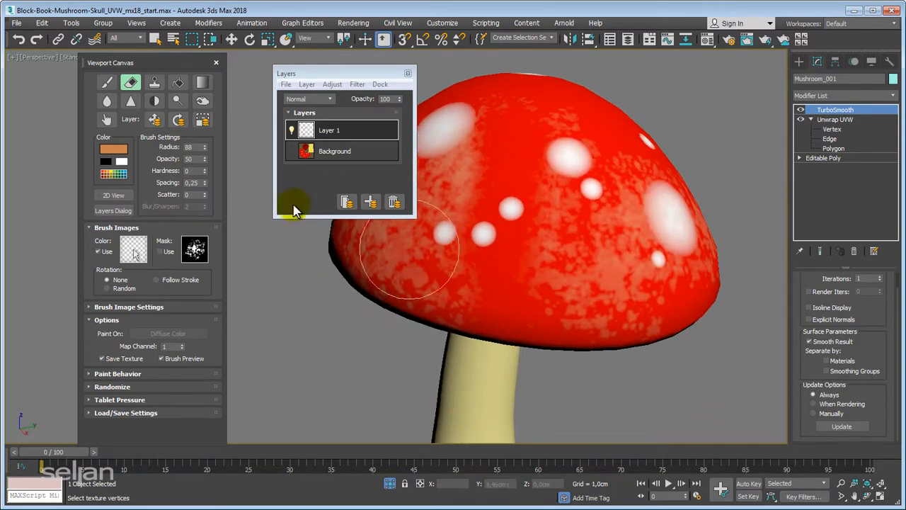
Turn the splatter mask back on, set the paint brush radius to 136, and repaint splatter over the erased seam and nearby cap areas
click(106, 82)
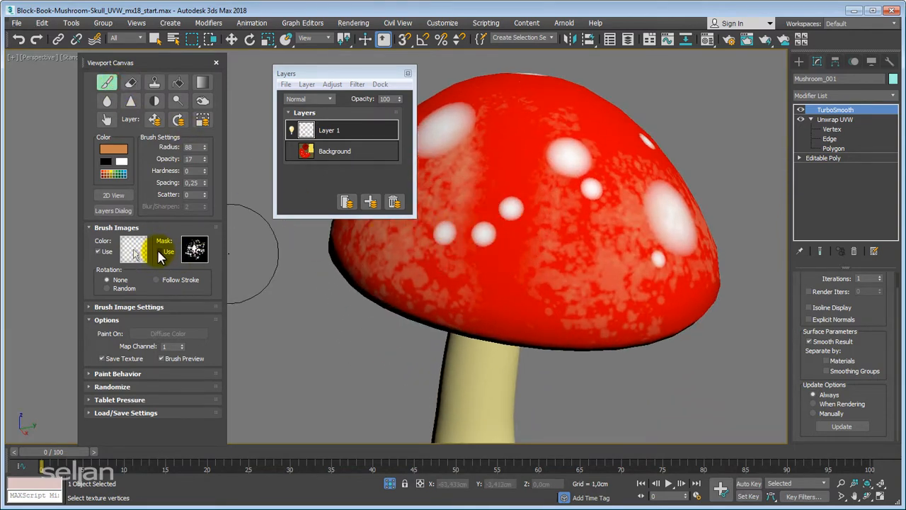
click(539, 296)
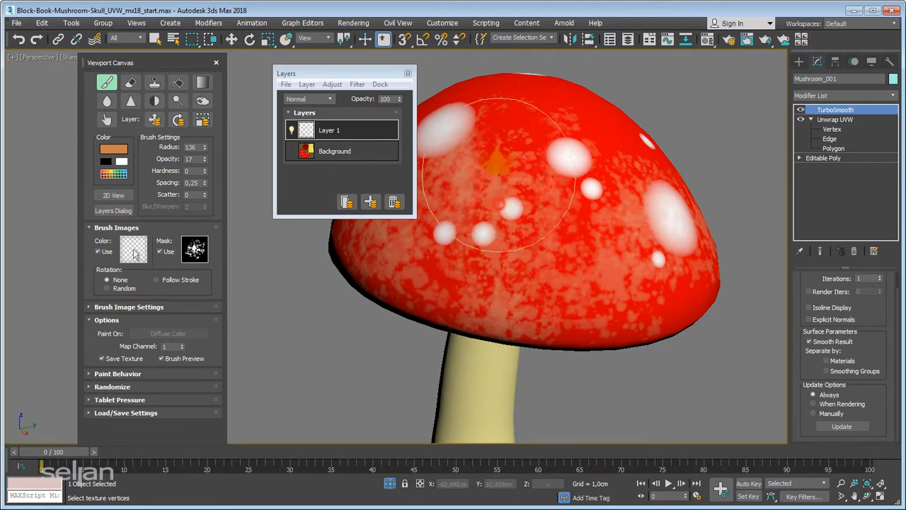
mouse_move(567, 314)
alt+middle_down()
mouse_move(605, 258)
mouse_move(587, 213)
alt+middle_up()
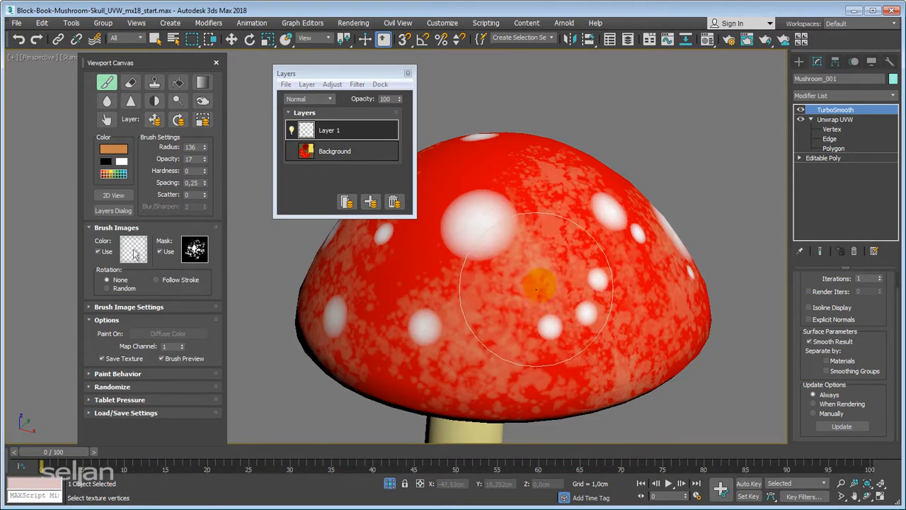
scroll(536, 289, down, 4)
middle_drag(536, 289, 561, 319)
scroll(565, 248, up, 3)
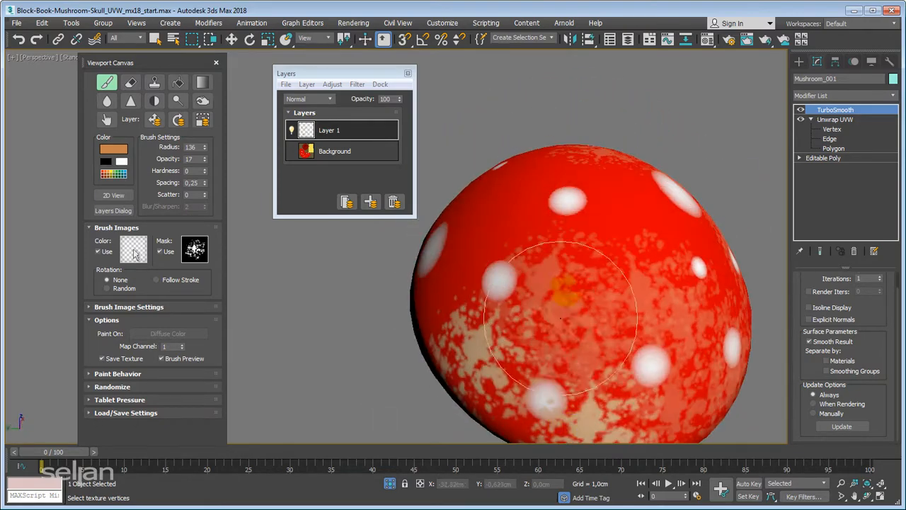
Paint orange-brown splatter on the dark red underside of the cap
mouse_move(567, 347)
alt+middle_down()
mouse_move(539, 234)
mouse_move(538, 255)
mouse_move(496, 266)
mouse_move(531, 305)
mouse_move(519, 279)
alt+middle_up()
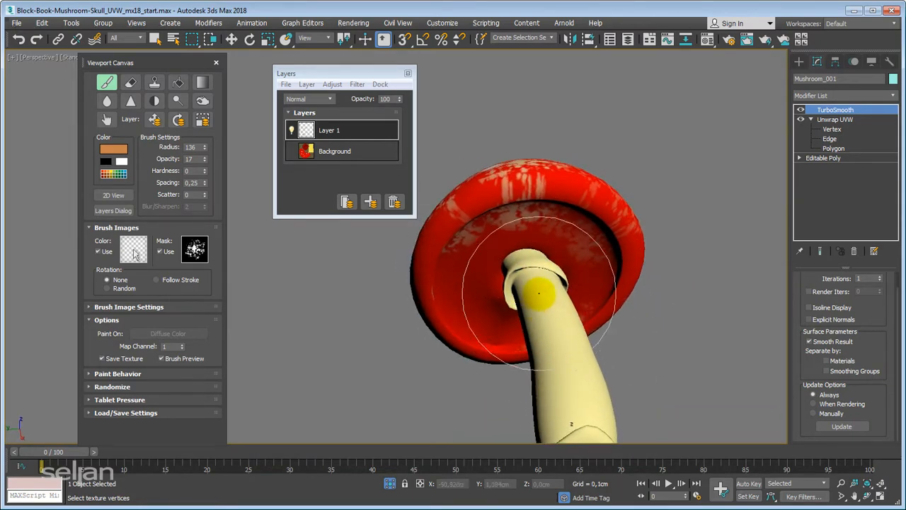
mouse_move(539, 259)
mouse_down()
mouse_move(581, 256)
mouse_move(572, 243)
mouse_up()
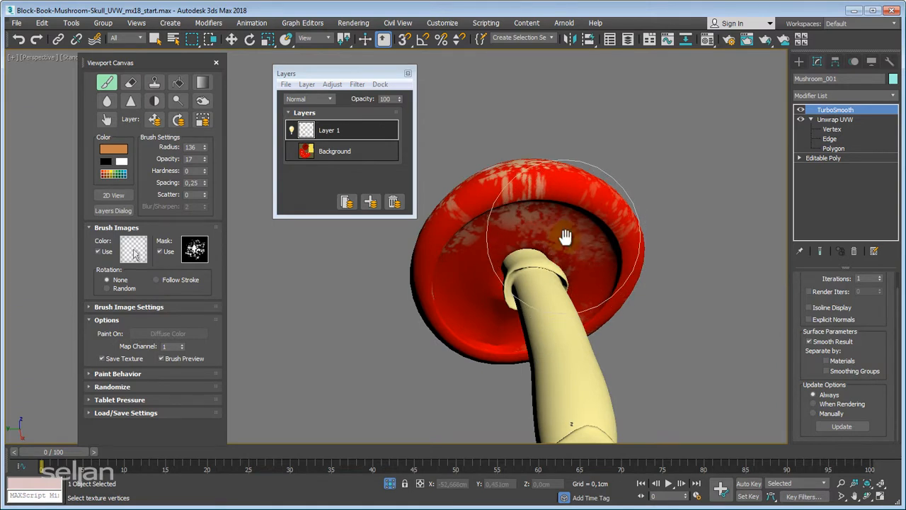
middle_drag(567, 236, 577, 248)
scroll(534, 235, up, 2)
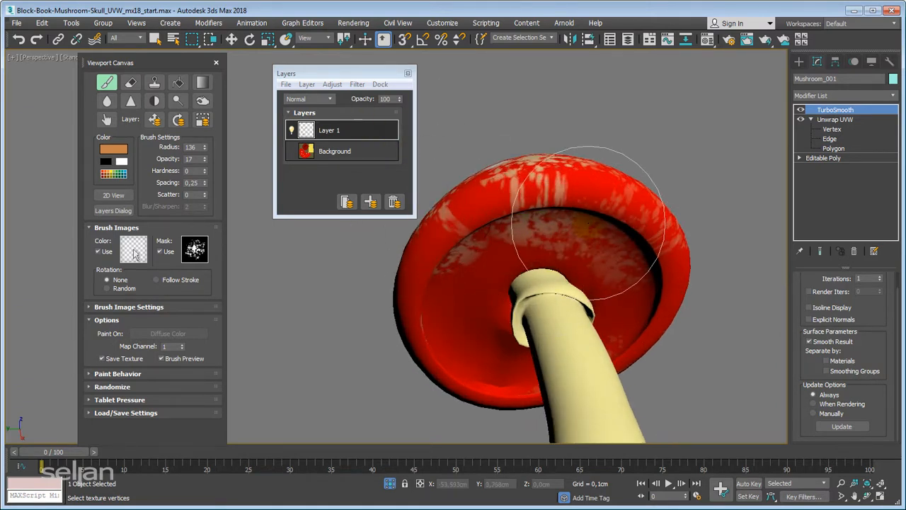
alt+middle_drag(557, 198, 585, 231)
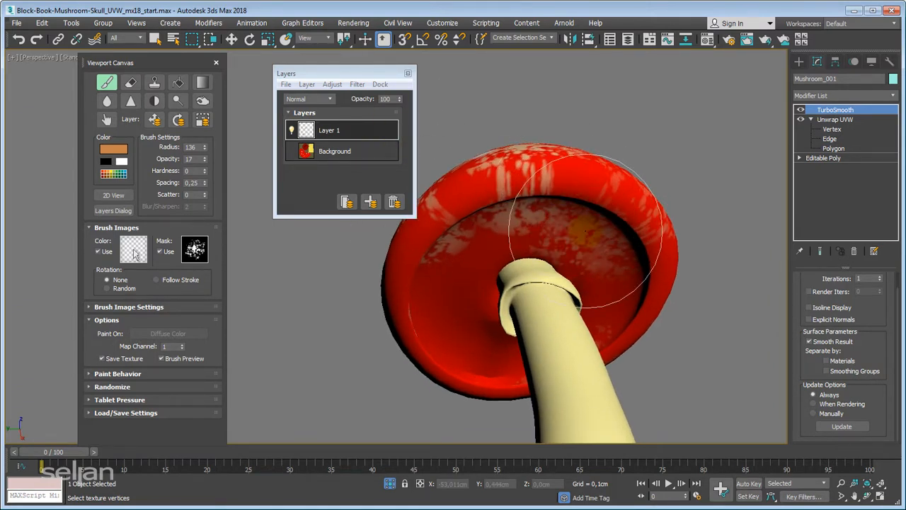
Review the operations available for Layer 1, such as merging, flattening and flipping
right_click(345, 139)
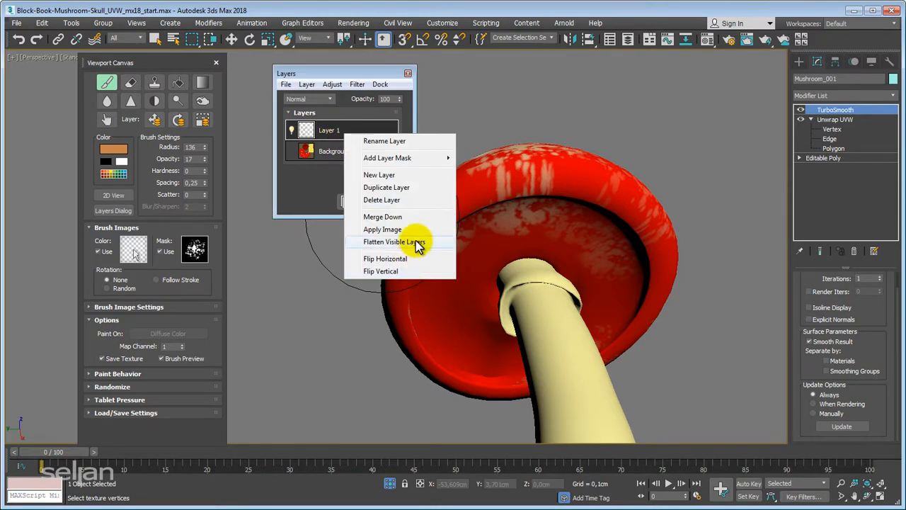
mouse_move(407, 163)
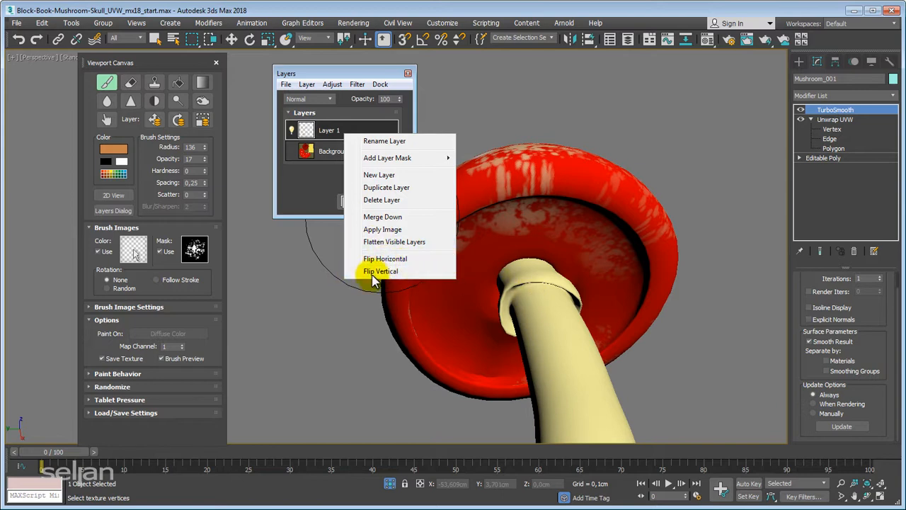
click(371, 74)
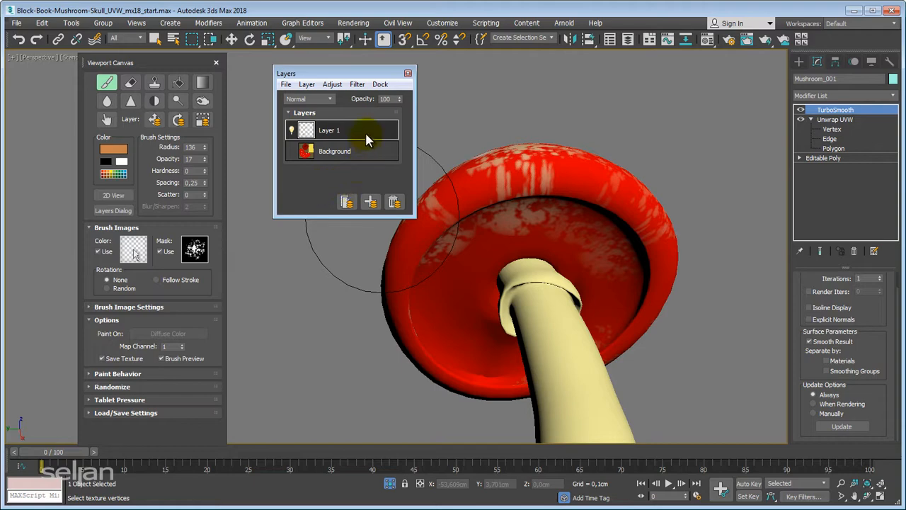
Inspect the painted splatter on the cap's underside and outer surface, and close the Layers window
mouse_move(470, 243)
alt+middle_down()
mouse_move(556, 318)
mouse_move(546, 263)
mouse_move(564, 273)
mouse_move(506, 311)
mouse_move(504, 259)
alt+middle_up()
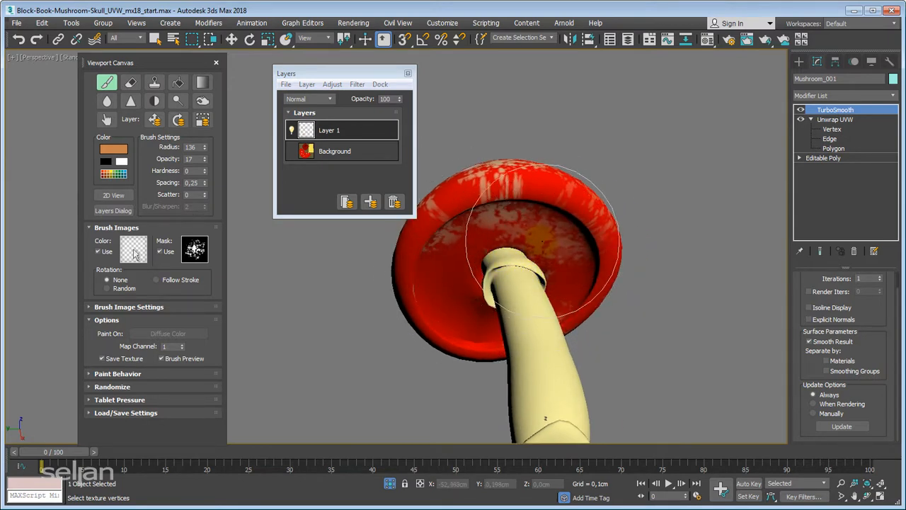
mouse_move(530, 251)
alt+middle_down()
mouse_move(524, 226)
mouse_move(419, 208)
alt+middle_up()
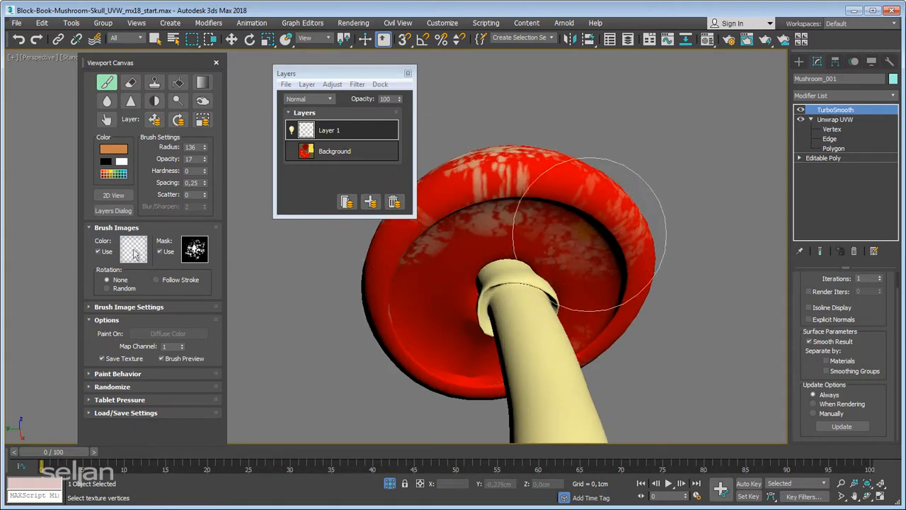
mouse_move(589, 221)
alt+middle_down()
mouse_move(597, 203)
mouse_move(573, 304)
mouse_move(597, 404)
mouse_move(543, 325)
mouse_move(516, 304)
mouse_move(524, 311)
mouse_move(532, 277)
mouse_move(524, 354)
mouse_move(621, 269)
mouse_move(599, 269)
mouse_move(584, 295)
mouse_move(566, 283)
mouse_move(581, 261)
mouse_move(559, 234)
mouse_move(540, 295)
mouse_move(429, 259)
mouse_move(486, 283)
mouse_move(518, 307)
mouse_move(515, 316)
mouse_move(575, 325)
alt+middle_up()
middle_drag(553, 393, 564, 291)
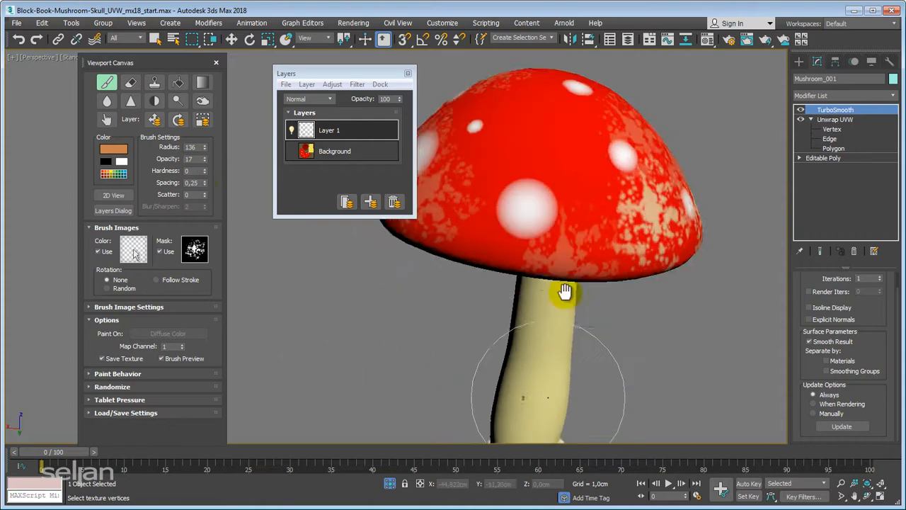
scroll(564, 291, down, 3)
scroll(530, 303, up, 4)
alt+middle_drag(481, 324, 484, 367)
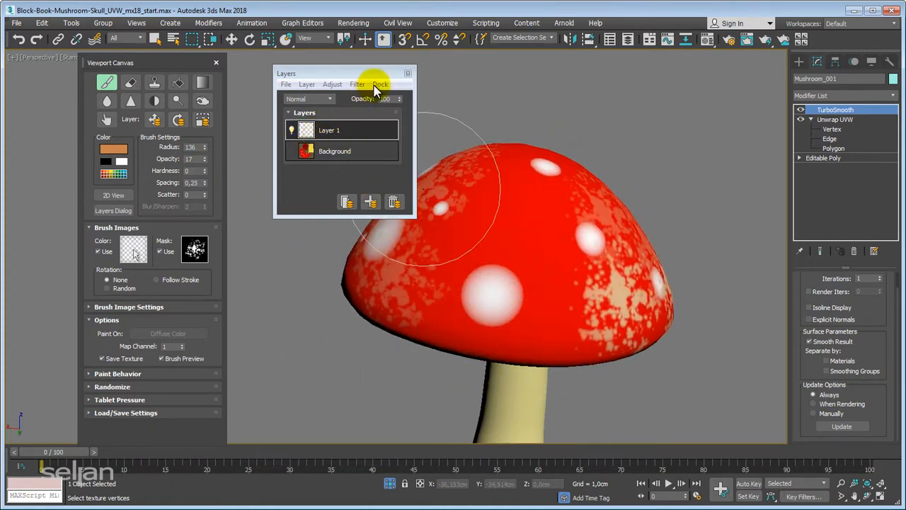
click(408, 74)
middle_drag(344, 137, 353, 163)
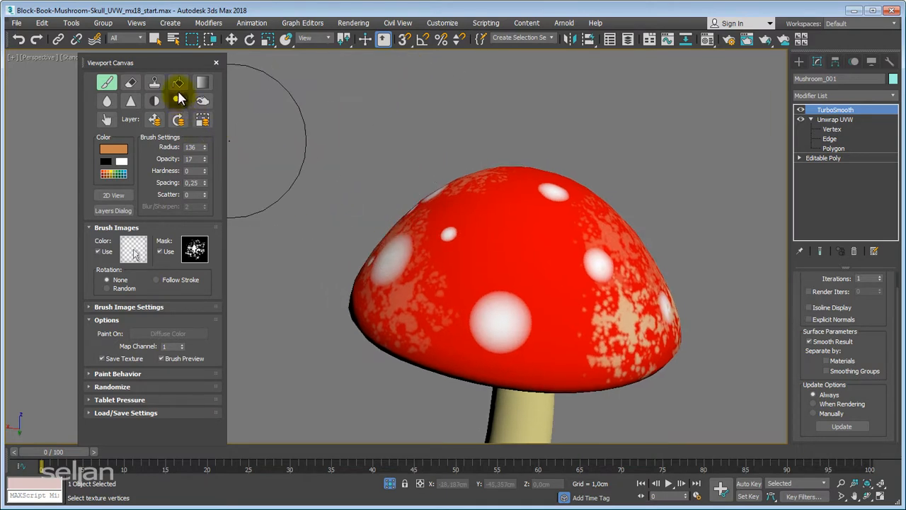
Switch from the paint brush to the Fill tool in preparation for working on the mushroom's stem
click(179, 83)
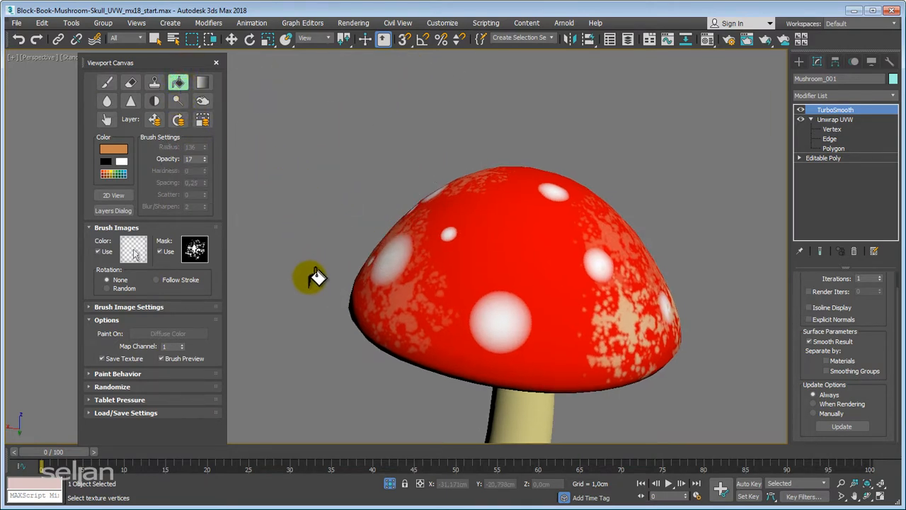
middle_drag(313, 343, 336, 271)
scroll(336, 272, down, 4)
scroll(460, 324, up, 8)
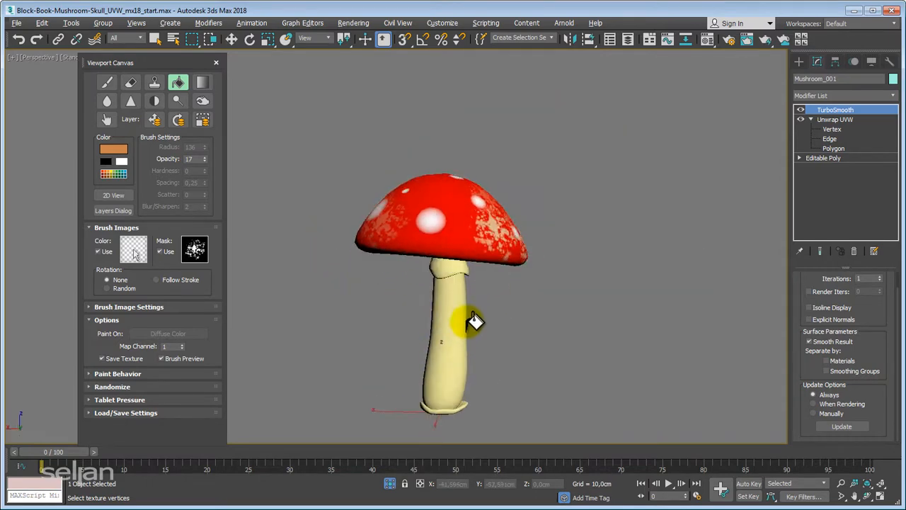
scroll(455, 324, down, 6)
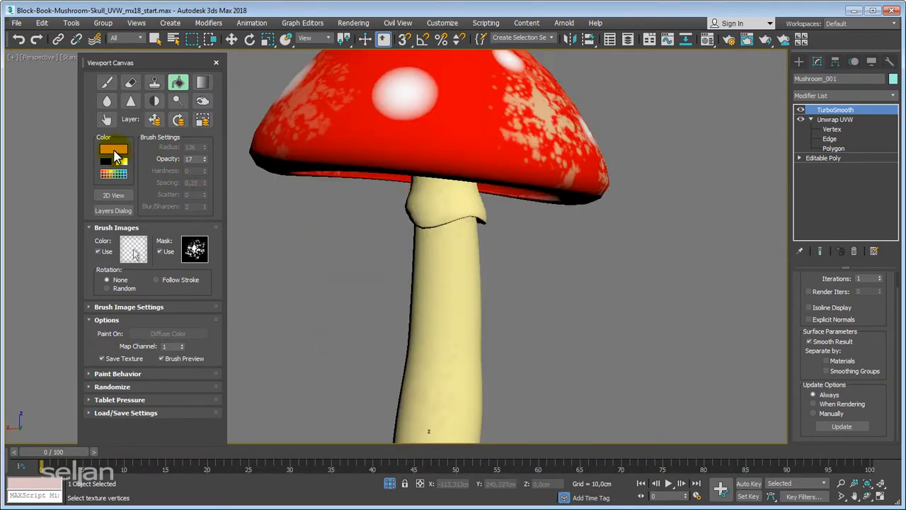
click(113, 149)
click(267, 80)
drag(268, 80, 265, 75)
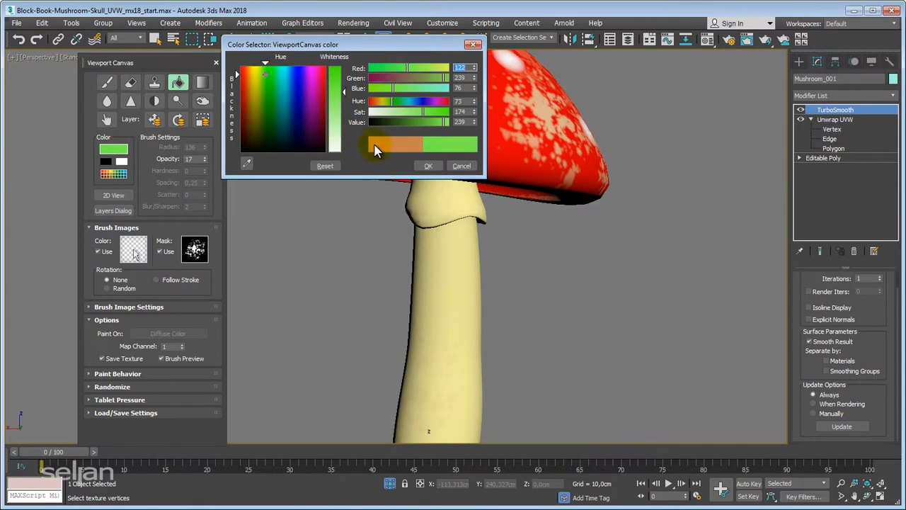
click(250, 147)
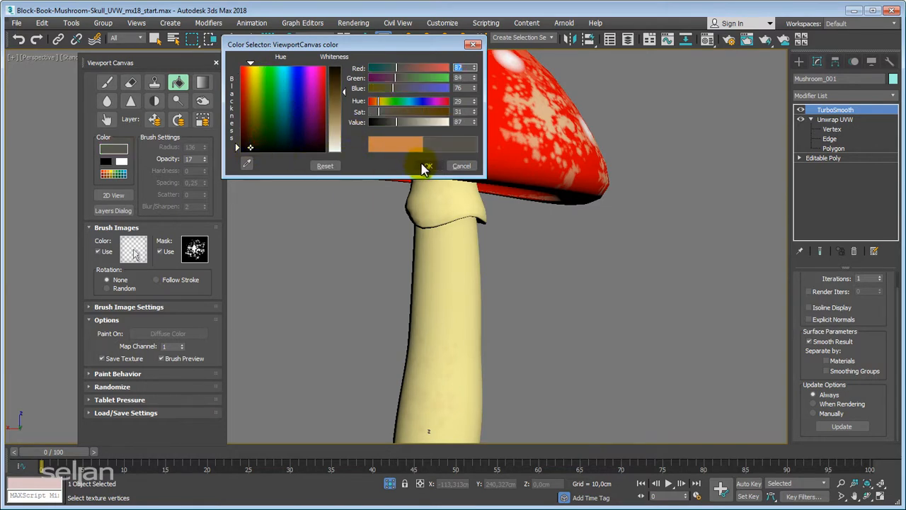
click(462, 167)
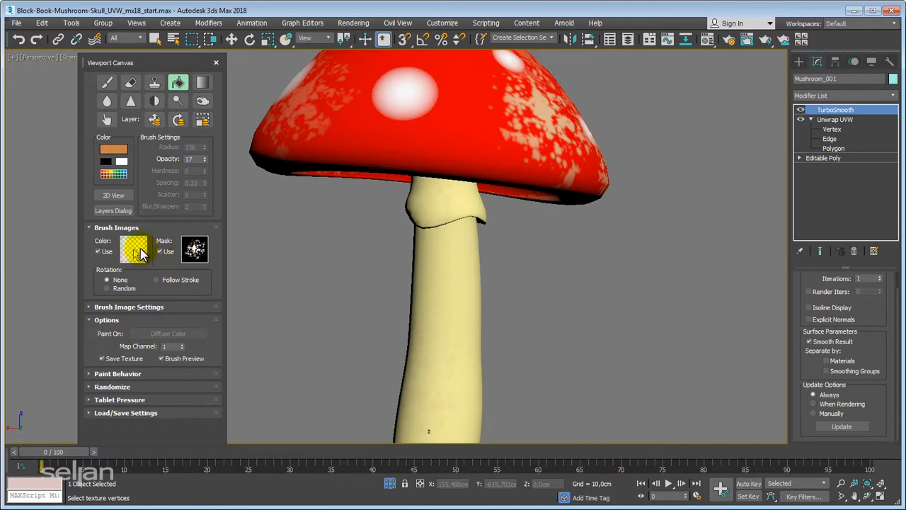
Load the reddish-brown stone colour preset as the Fill tool's brush image and disable its mask image
click(136, 249)
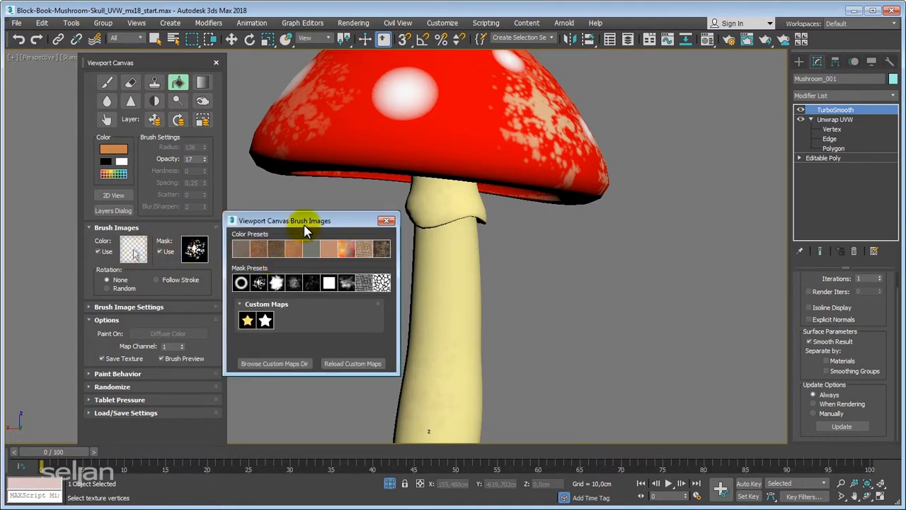
drag(298, 221, 324, 218)
click(268, 247)
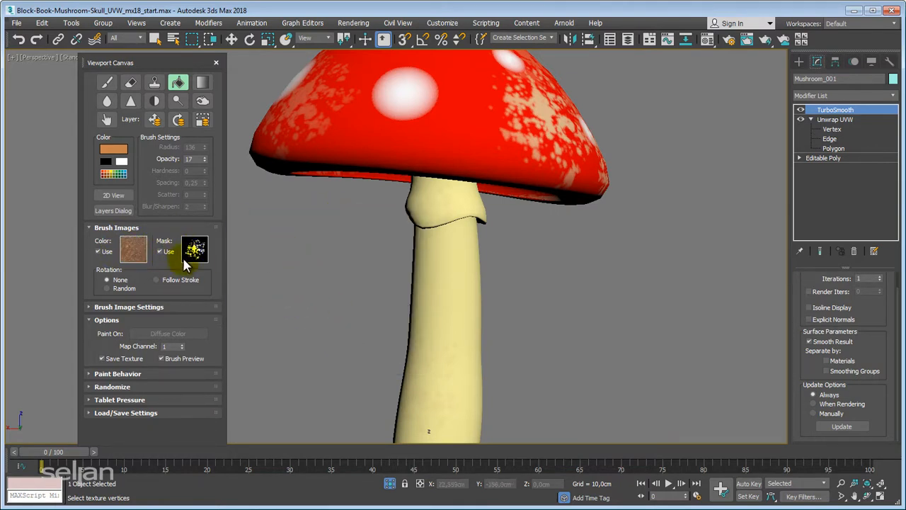
alt+middle_drag(455, 309, 431, 303)
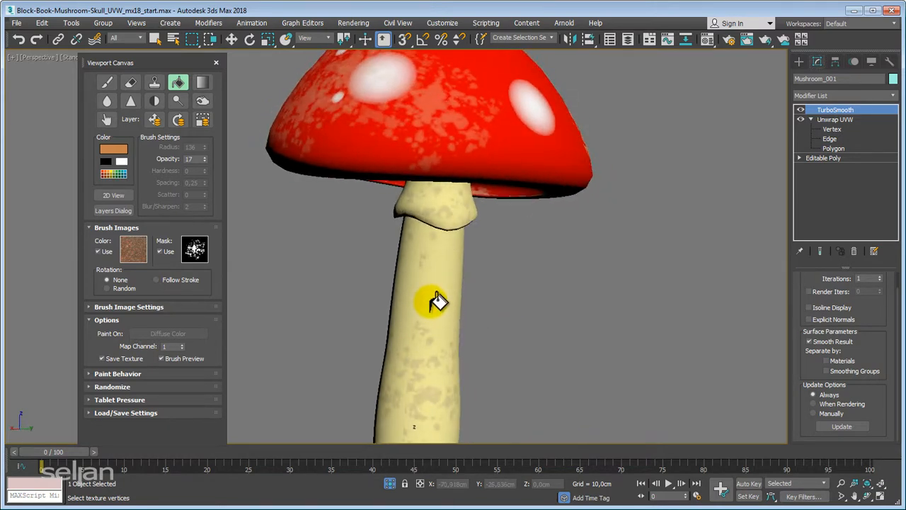
click(162, 253)
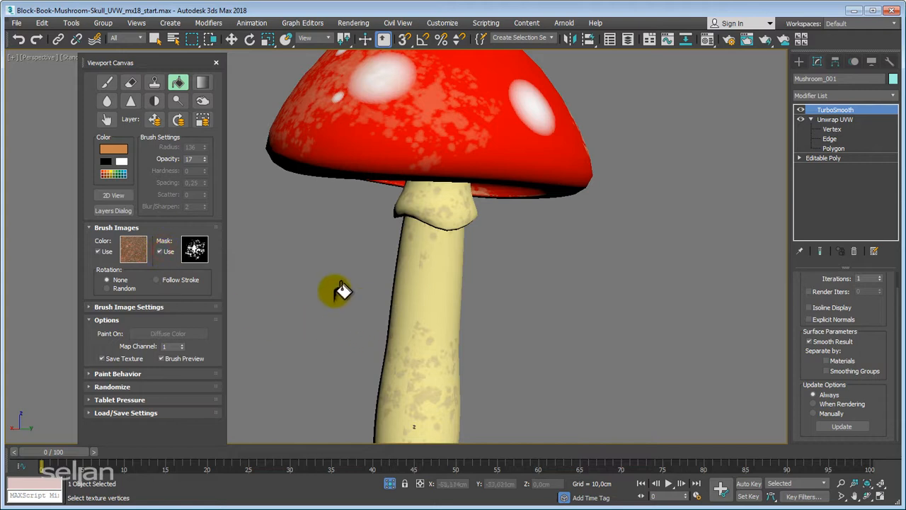
Raise the fill opacity to 100 and fill the mushroom's stem with the stone texture
click(421, 297)
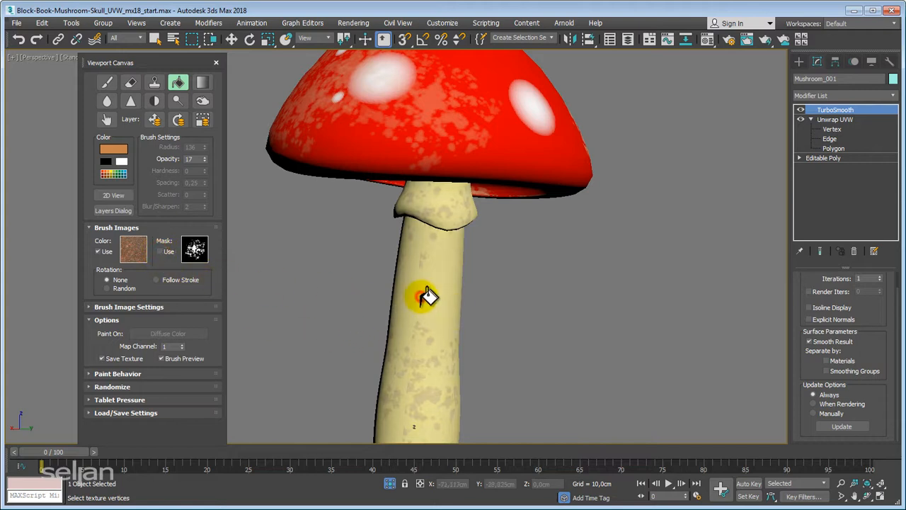
middle_drag(439, 312, 408, 264)
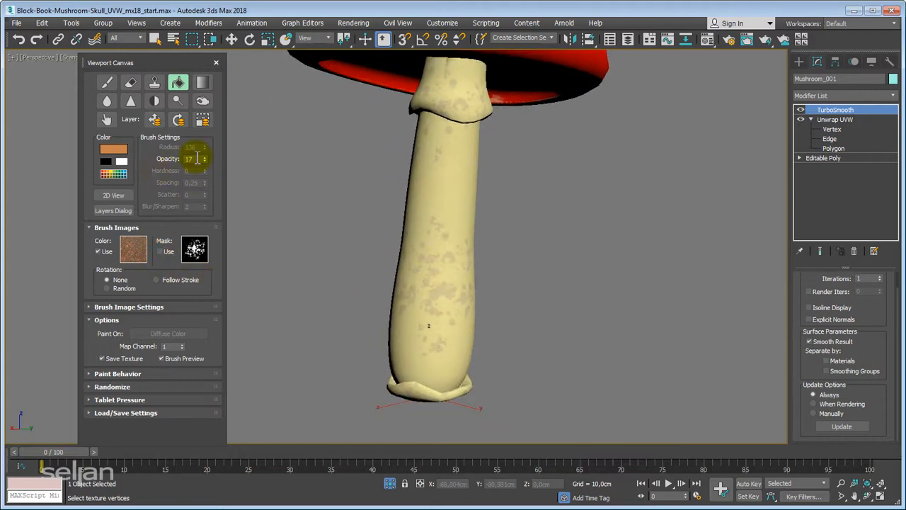
drag(204, 159, 190, 9)
click(451, 198)
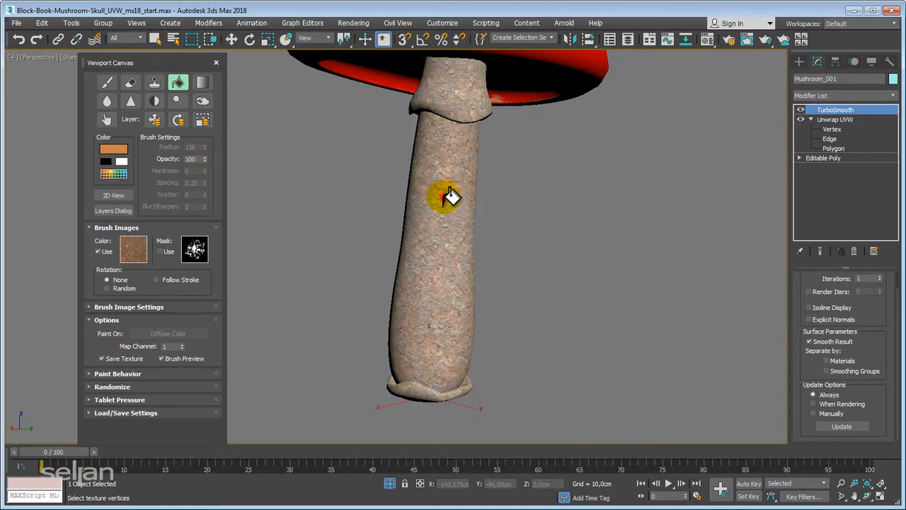
Inspect the stone texture on the stem and collar from several sides and distances, checking its tiling and seams
middle_drag(488, 251, 373, 293)
scroll(370, 285, up, 5)
scroll(409, 317, down, 5)
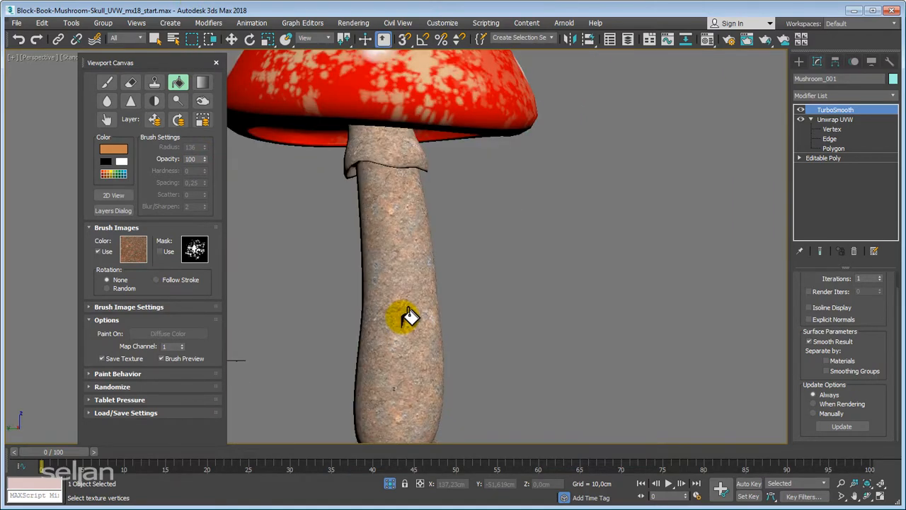
scroll(332, 311, up, 2)
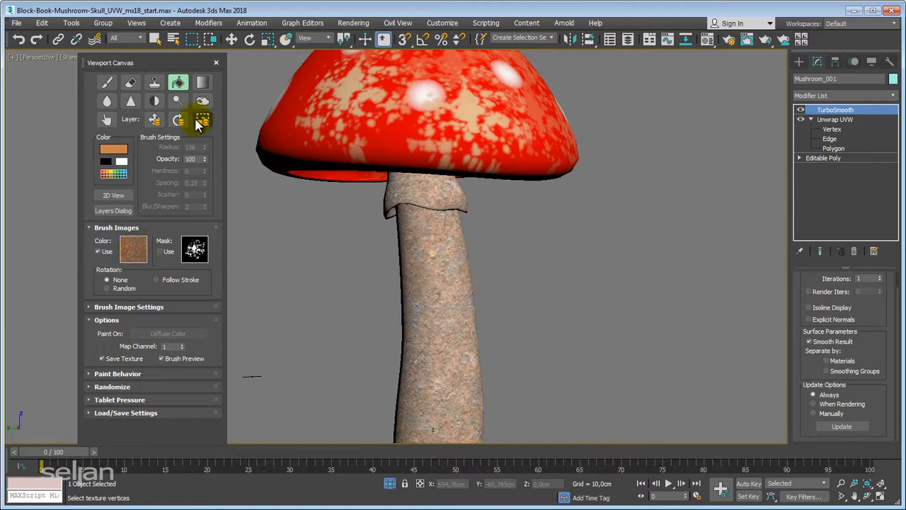
click(186, 85)
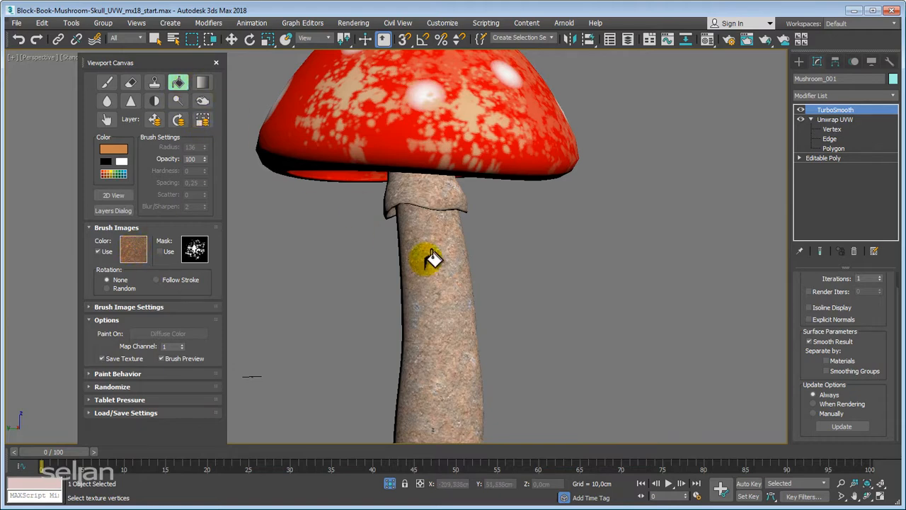
scroll(443, 276, down, 4)
scroll(444, 282, up, 6)
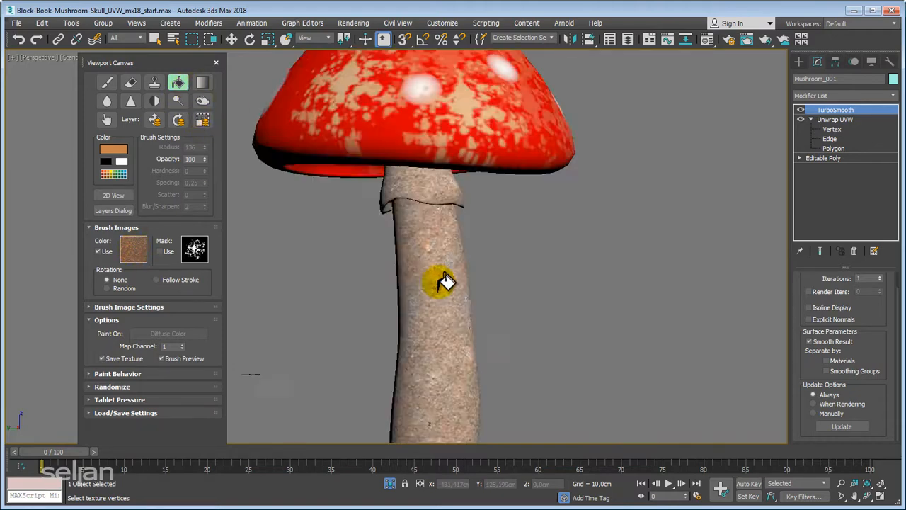
scroll(444, 282, down, 6)
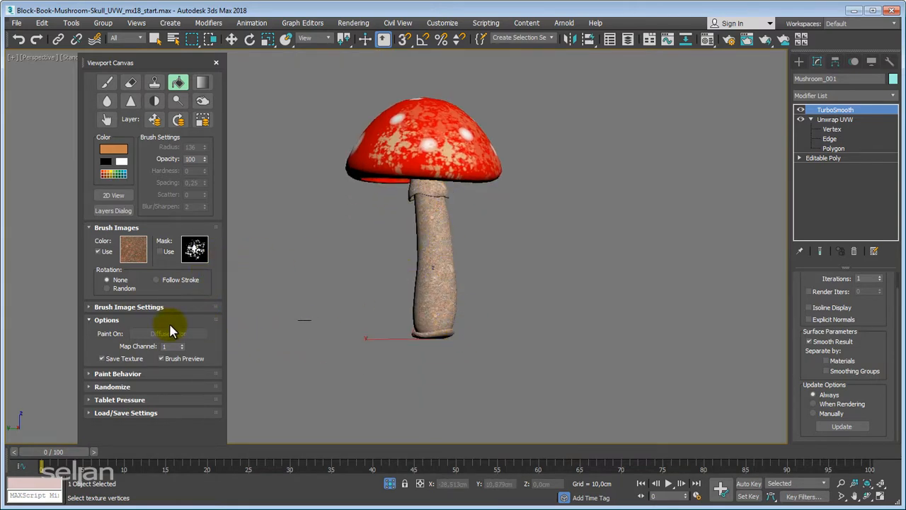
Set the Fill tool's brush image behavior to 3D Wrap and refill the stem with the stone texture
click(120, 376)
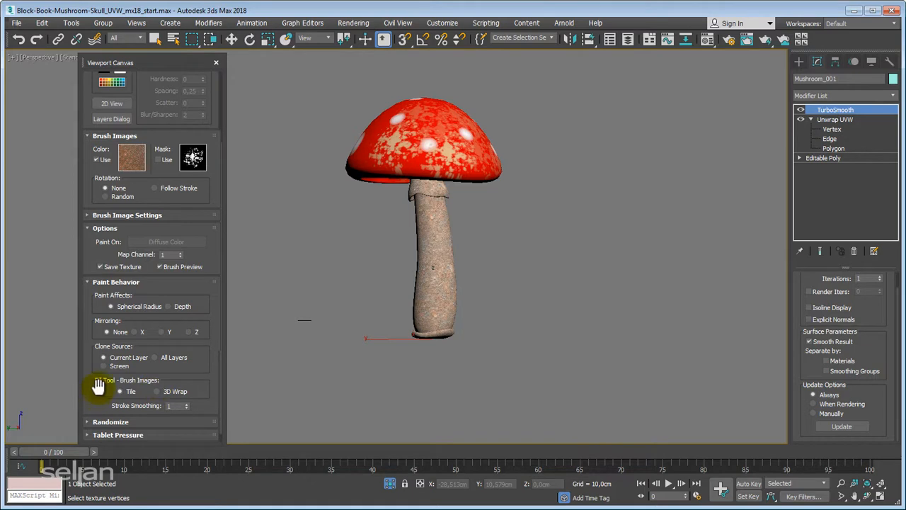
click(157, 392)
scroll(397, 340, up, 4)
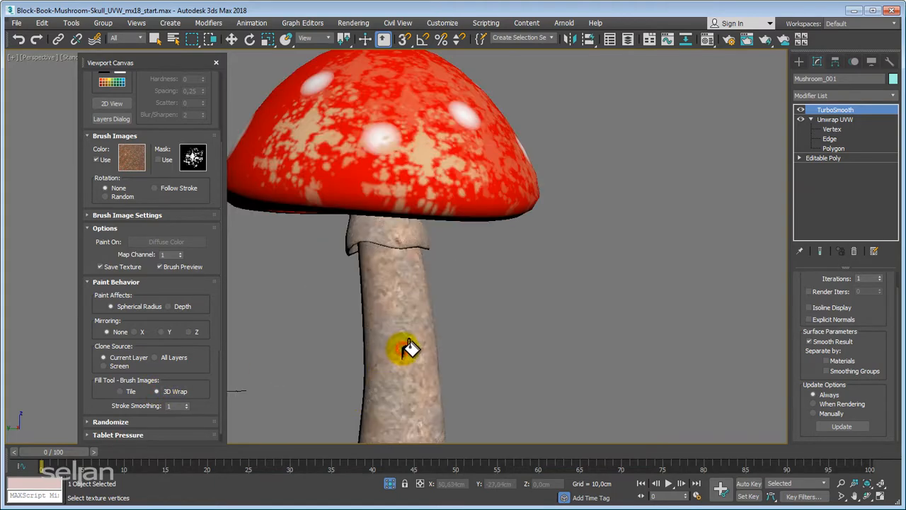
middle_drag(425, 358, 425, 337)
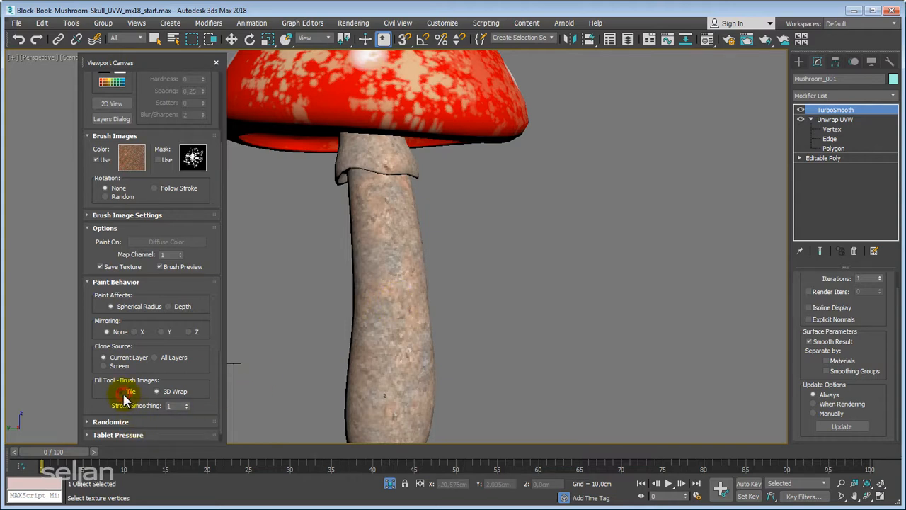
Return the Fill tool's brush image behavior to Tile and refill the stem with the stone texture
click(391, 285)
alt+middle_drag(391, 285, 444, 270)
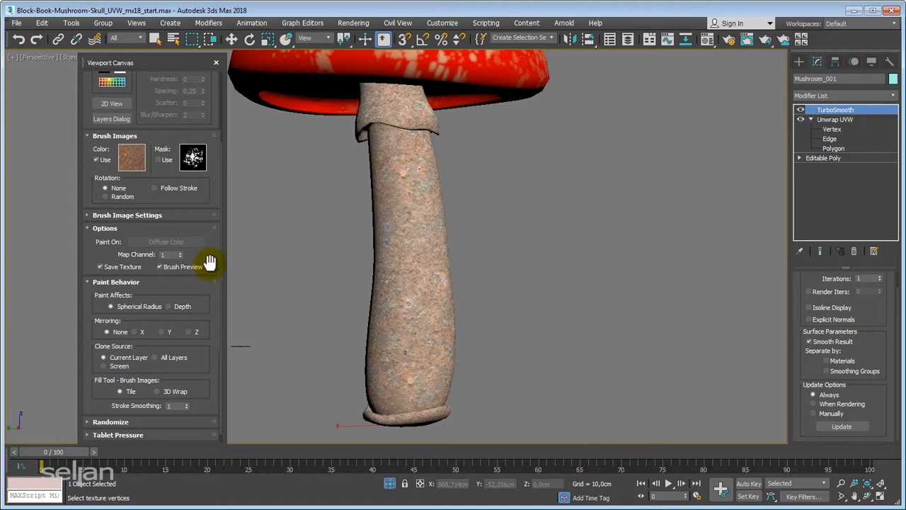
drag(204, 261, 236, 382)
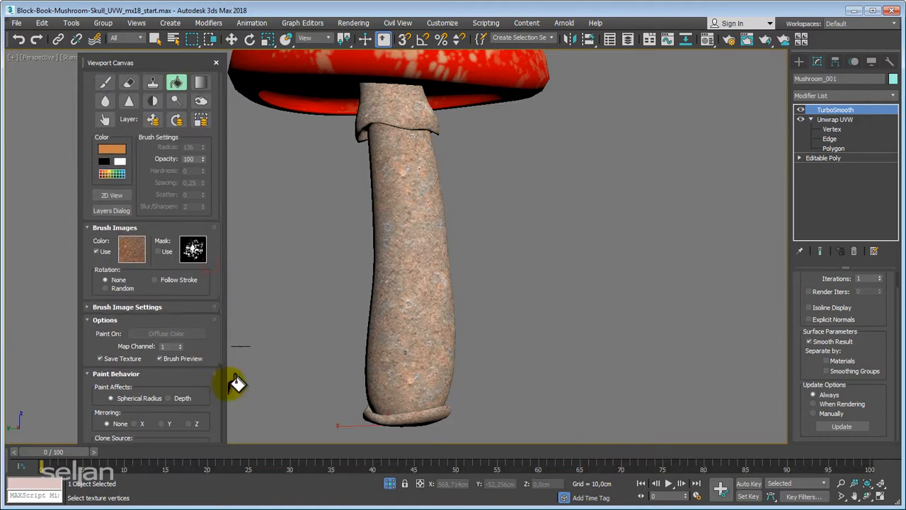
Switch to the paint brush with only the splatter mask enabled and choose an olive-brown colour (RGB 122, 107, 60)
click(104, 84)
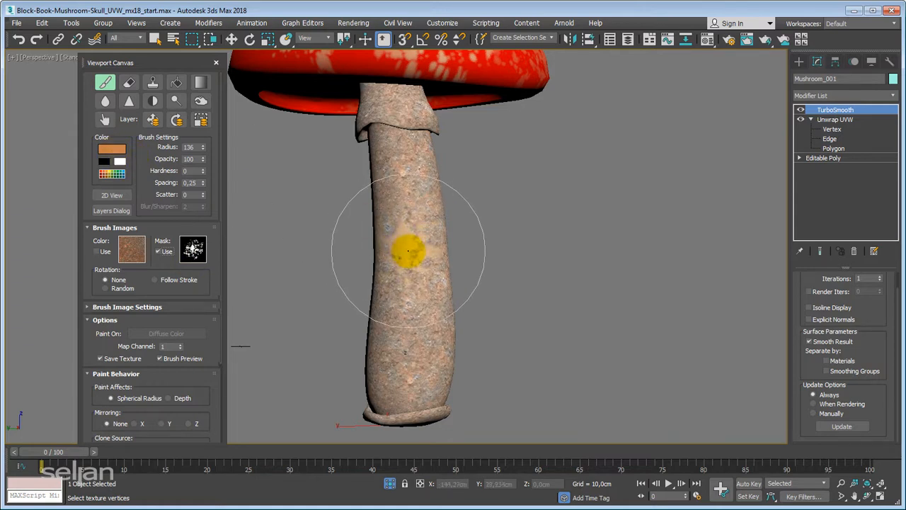
click(105, 155)
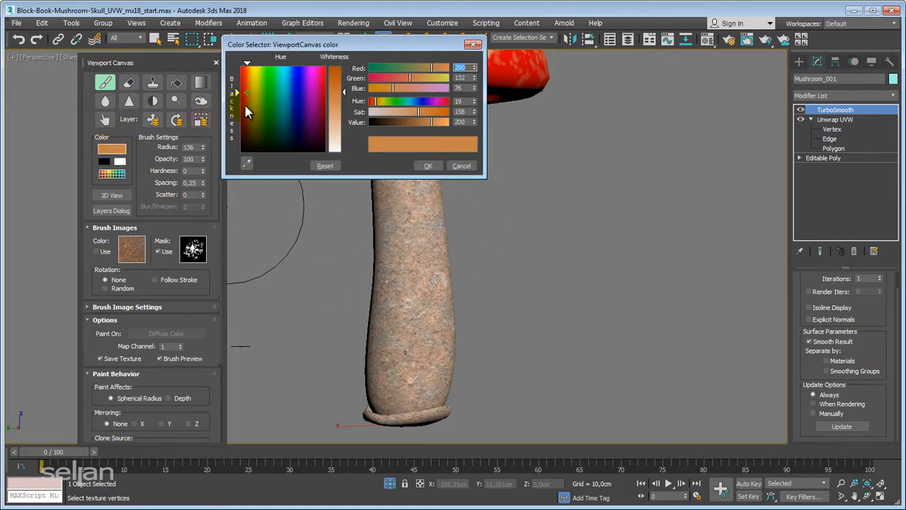
click(252, 124)
drag(346, 91, 347, 86)
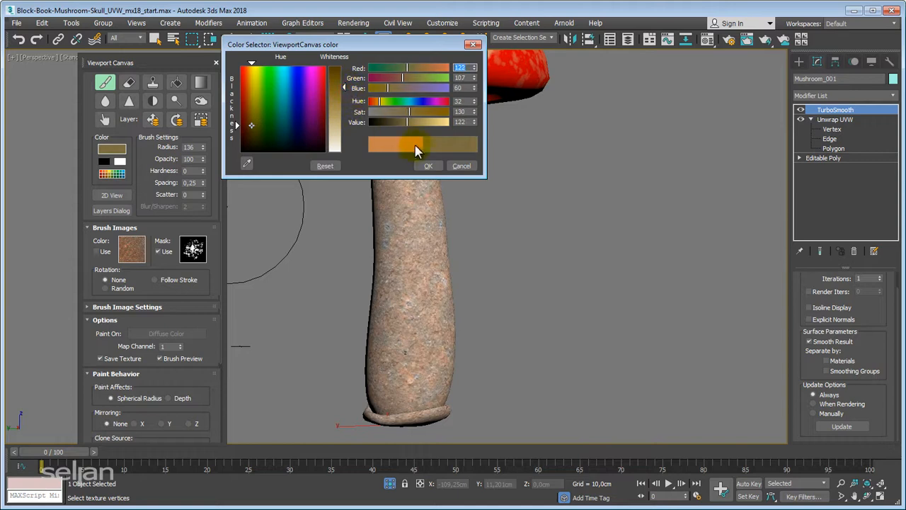
click(428, 166)
Darken the brush colour to brown (RGB 88, 69, 10) and set the radius to 71, undoing the trial stroke on the stem
middle_drag(489, 259, 487, 295)
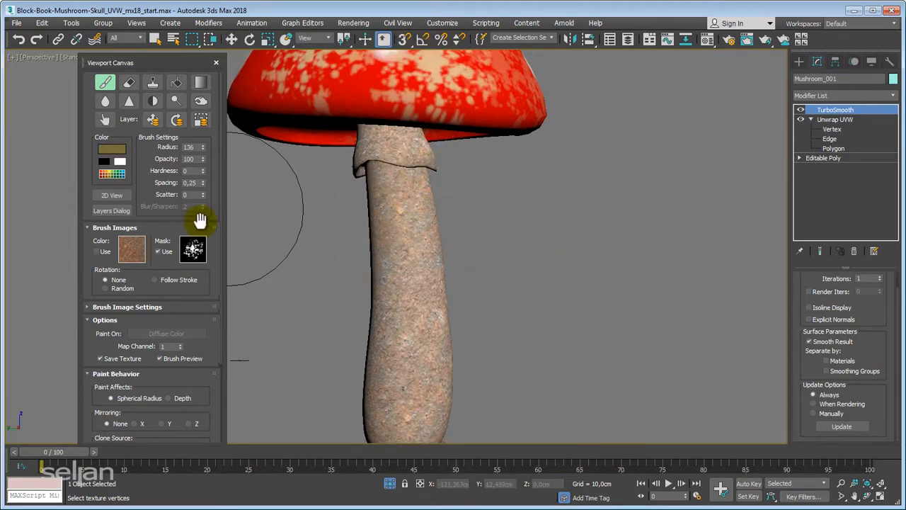
click(103, 149)
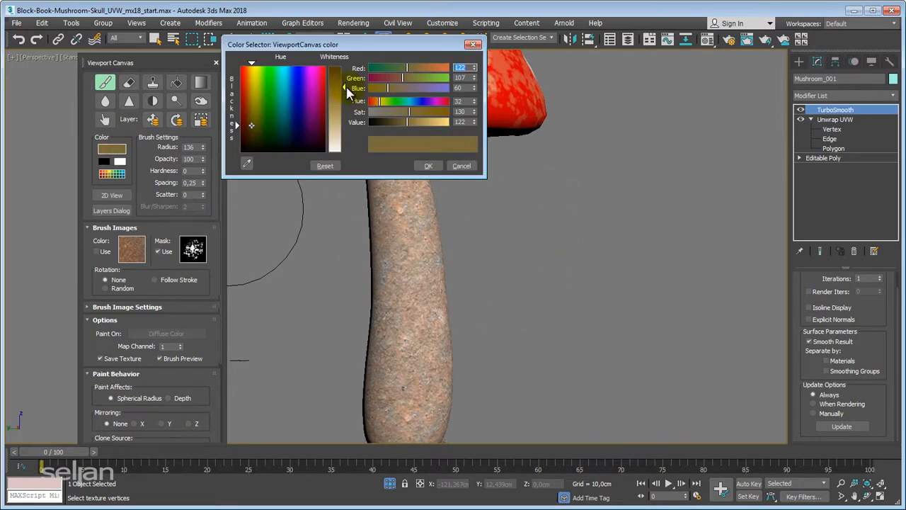
drag(347, 91, 347, 79)
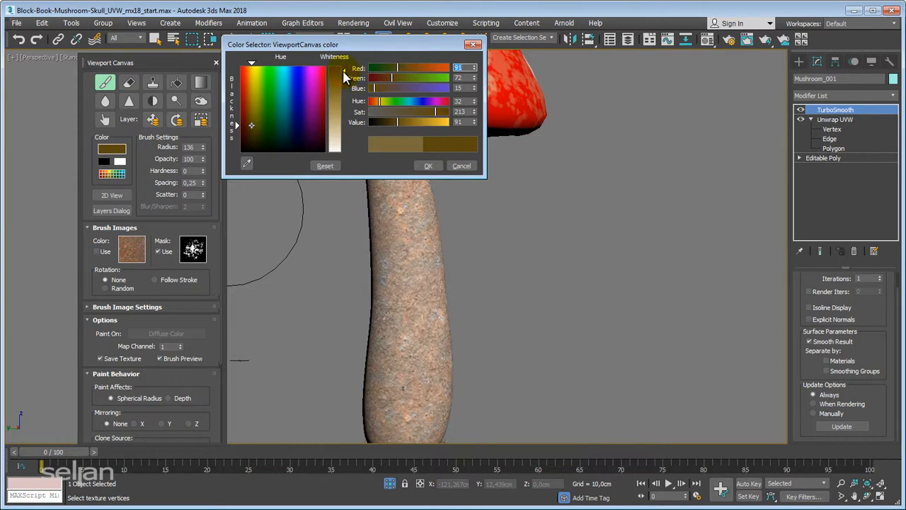
click(429, 166)
mouse_move(404, 176)
mouse_down()
mouse_move(398, 205)
mouse_move(368, 178)
mouse_move(394, 197)
mouse_up()
key(ctrl+z)
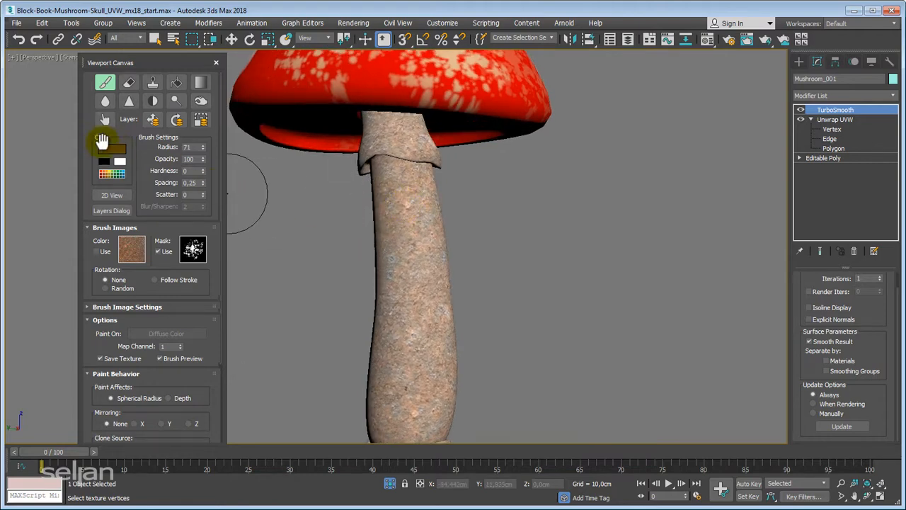
Change the brush colour to a very dark brown for the splatter on the stem
alt+middle_drag(431, 192, 430, 313)
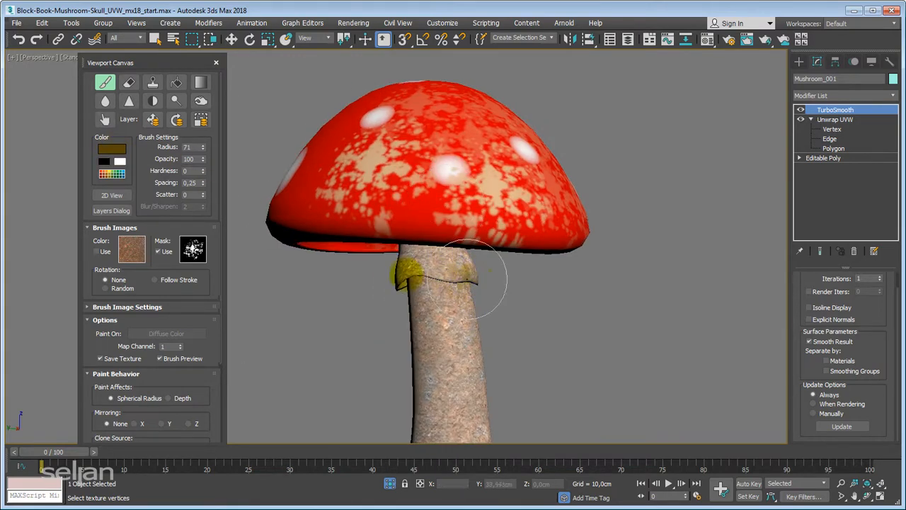
click(114, 151)
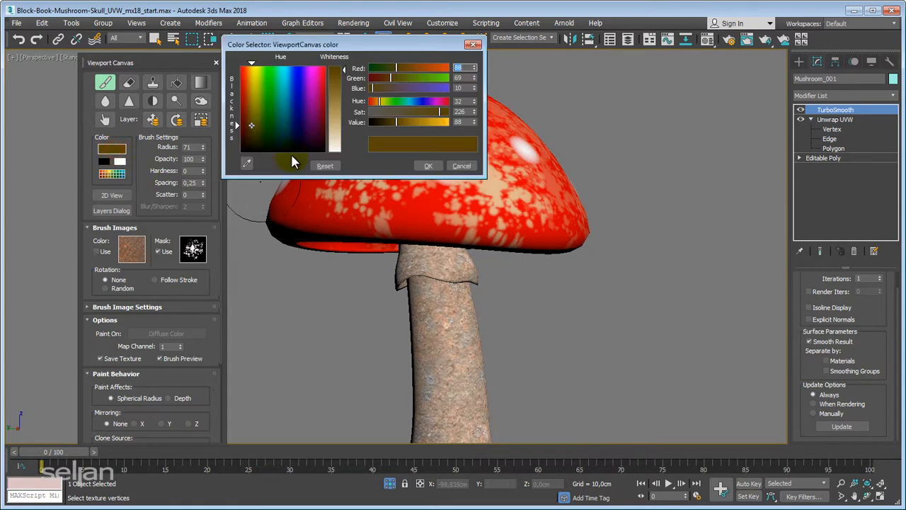
drag(249, 132, 247, 142)
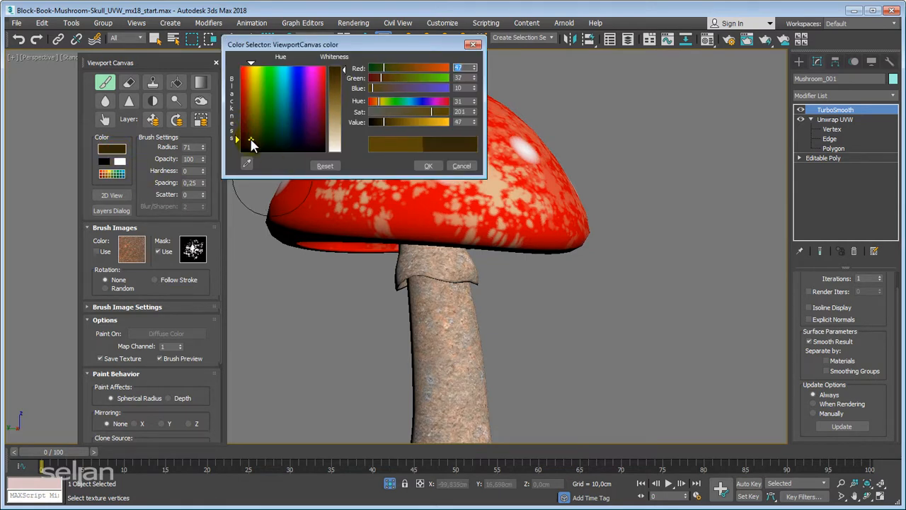
click(428, 165)
Enable mirroring along X and paint dark brown splatter around the base of the stem
mouse_move(467, 305)
middle_down()
mouse_move(457, 264)
mouse_move(430, 238)
mouse_move(444, 230)
mouse_move(435, 260)
middle_up()
alt+middle_drag(423, 233, 430, 239)
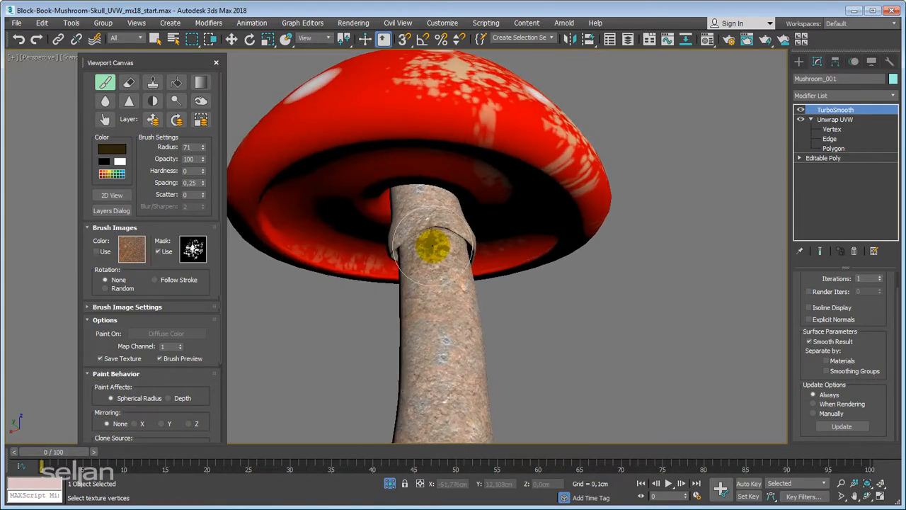
mouse_move(489, 280)
middle_down()
mouse_move(487, 202)
mouse_move(484, 275)
middle_up()
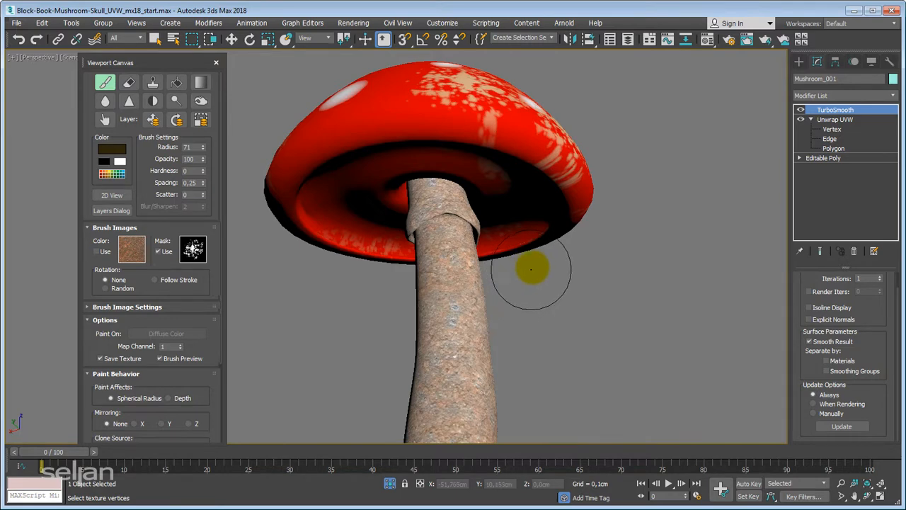
alt+middle_drag(531, 269, 505, 277)
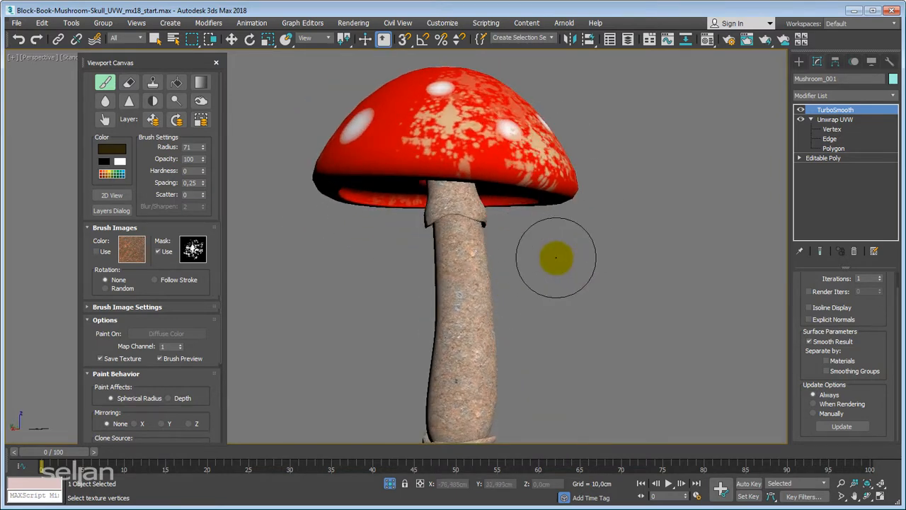
alt+middle_drag(560, 257, 555, 313)
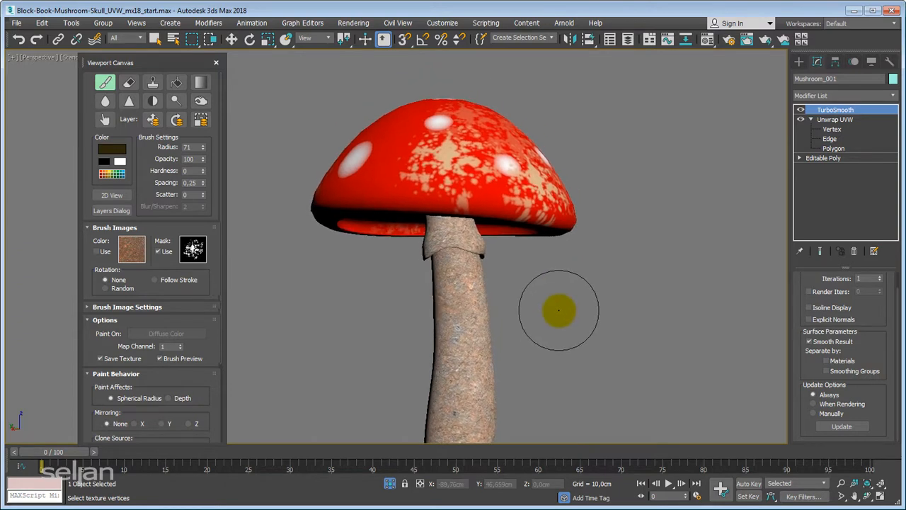
alt+middle_drag(542, 287, 559, 194)
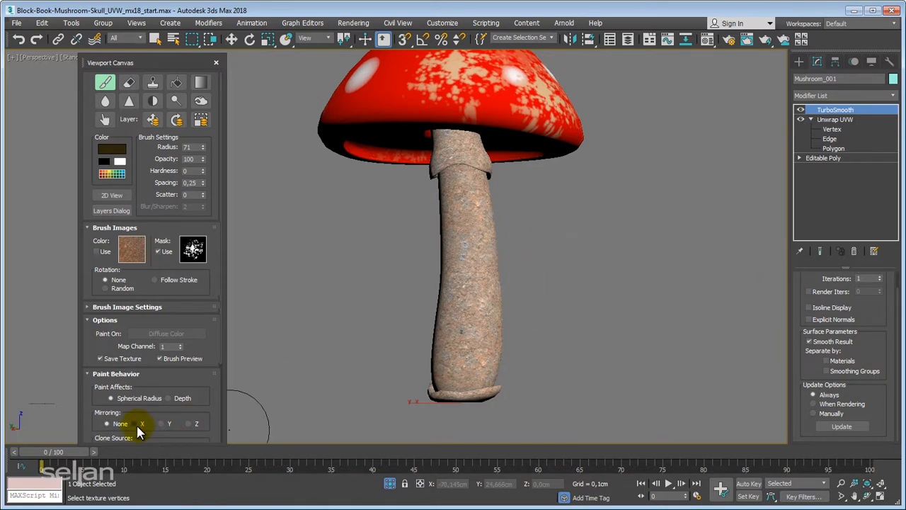
mouse_move(415, 233)
alt+middle_down()
mouse_move(363, 247)
mouse_move(380, 279)
mouse_move(487, 378)
alt+middle_up()
scroll(443, 303, up, 5)
middle_drag(443, 303, 418, 141)
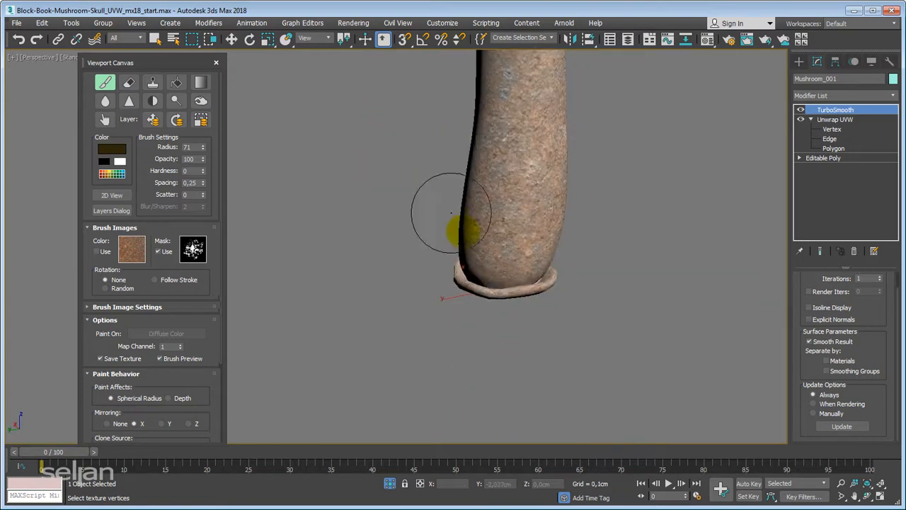
mouse_move(474, 234)
mouse_down()
mouse_move(482, 246)
mouse_move(475, 223)
mouse_move(516, 263)
mouse_up()
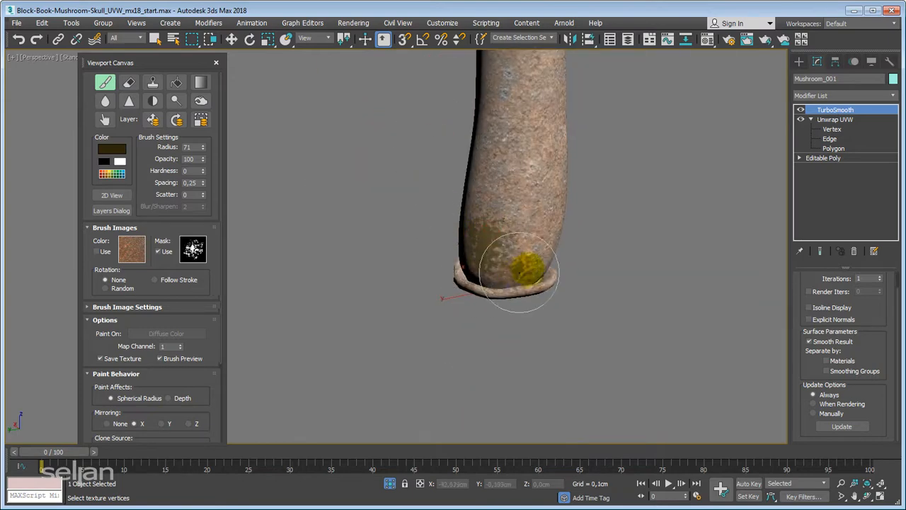
alt+middle_drag(516, 263, 590, 257)
scroll(591, 257, down, 5)
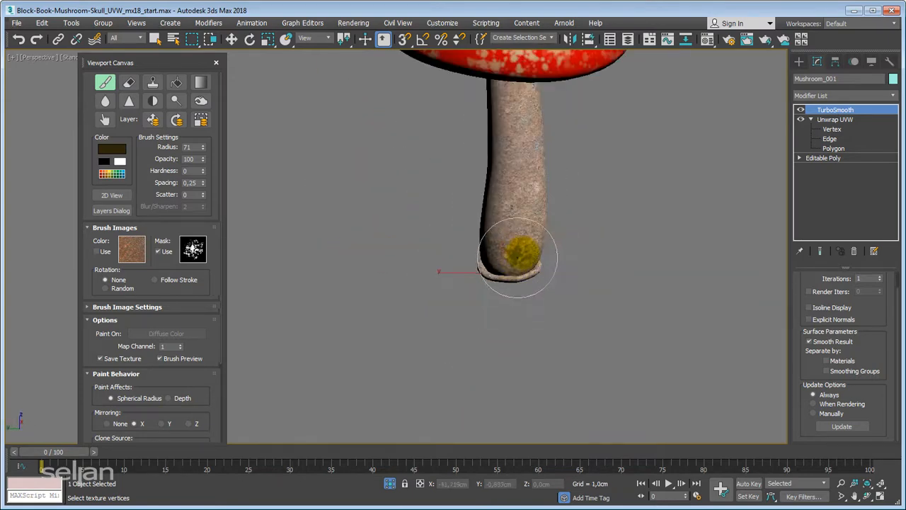
Paint X-mirrored strokes of dark brown splatter running up the front of the red cap
alt+middle_drag(367, 241, 481, 298)
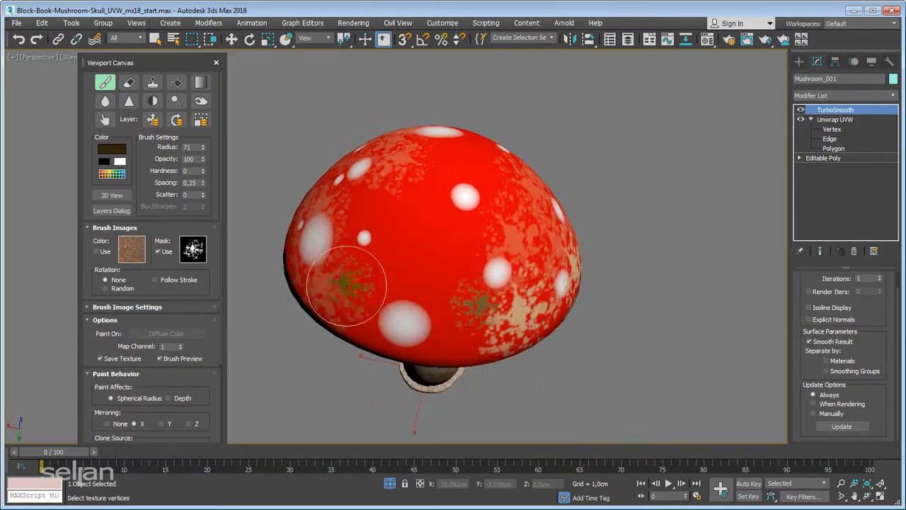
mouse_move(371, 289)
alt+middle_down()
mouse_move(393, 283)
mouse_move(366, 298)
alt+middle_up()
drag(379, 279, 391, 232)
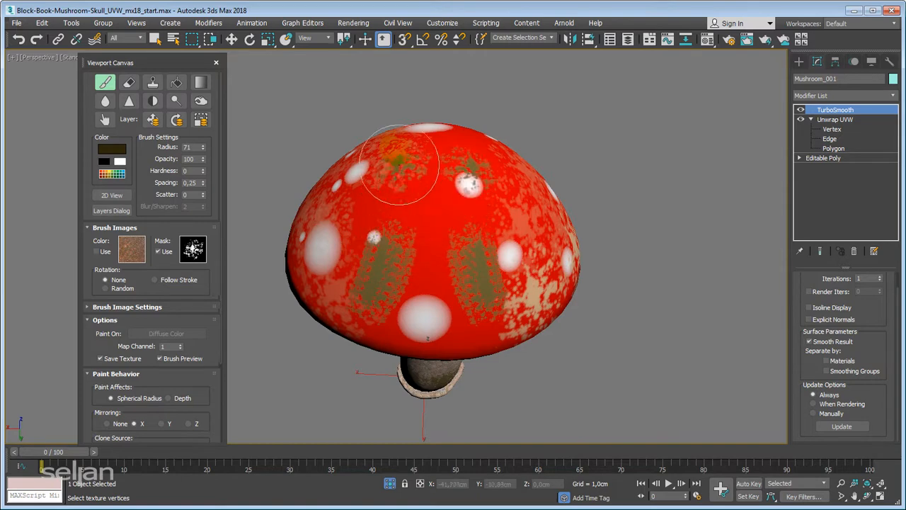
mouse_move(320, 256)
alt+middle_down()
mouse_move(356, 238)
mouse_move(409, 259)
alt+middle_up()
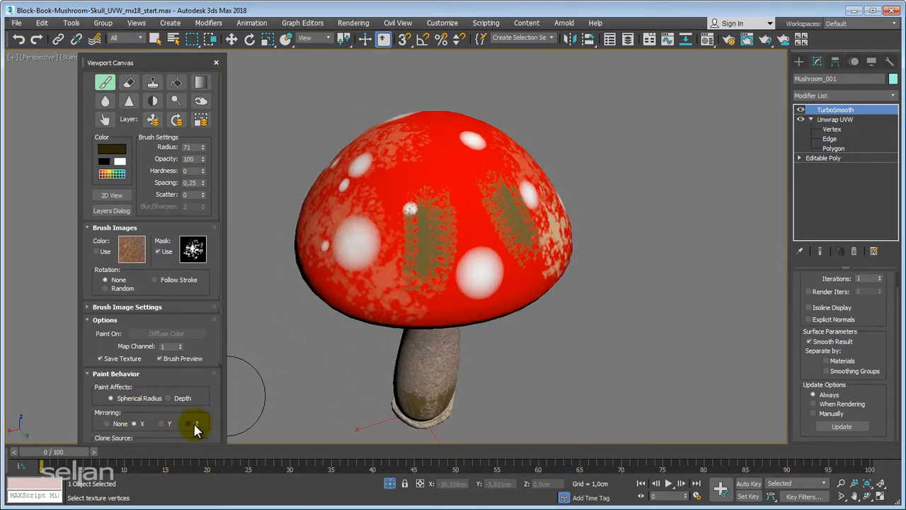
alt+middle_drag(394, 283, 408, 249)
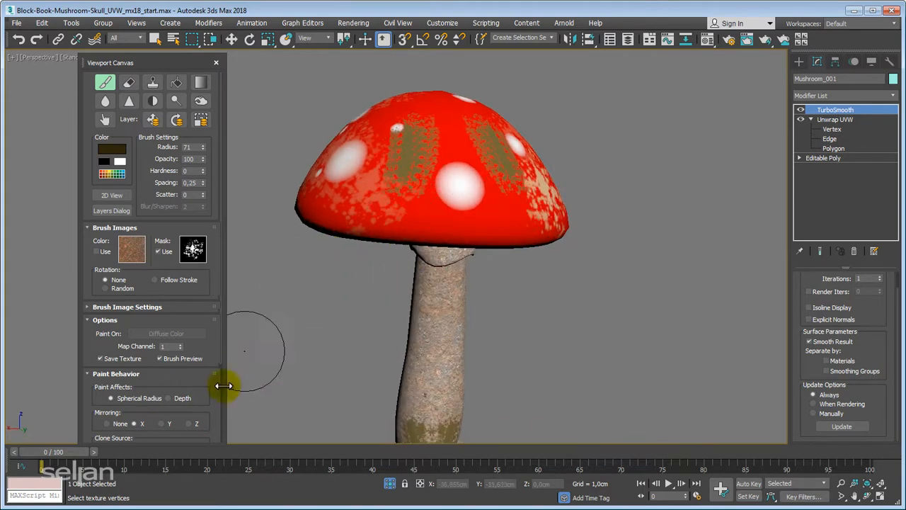
Switch the brush mirroring to the Z axis and try it over the cap and stem
click(192, 424)
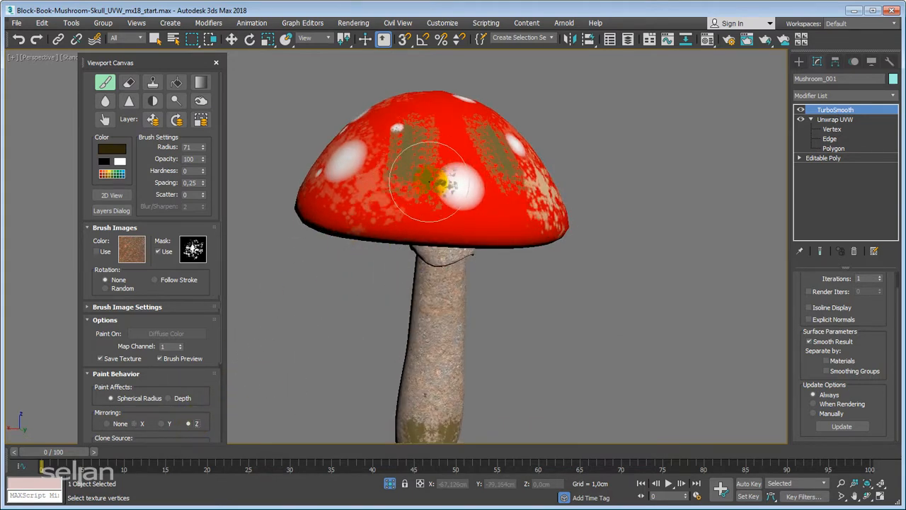
mouse_move(473, 184)
middle_down()
mouse_move(431, 182)
mouse_move(404, 203)
mouse_move(405, 190)
mouse_move(552, 184)
middle_up()
scroll(430, 182, down, 3)
alt+middle_drag(427, 188, 349, 192)
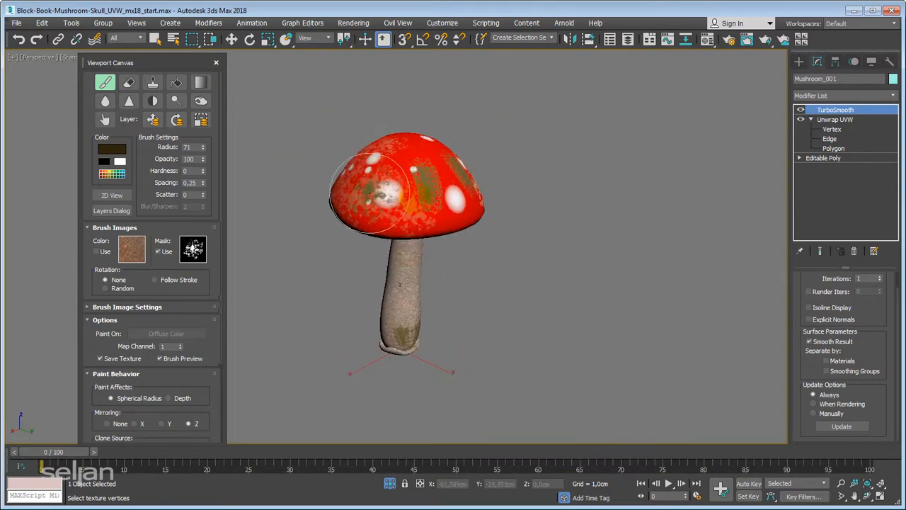
drag(415, 290, 405, 317)
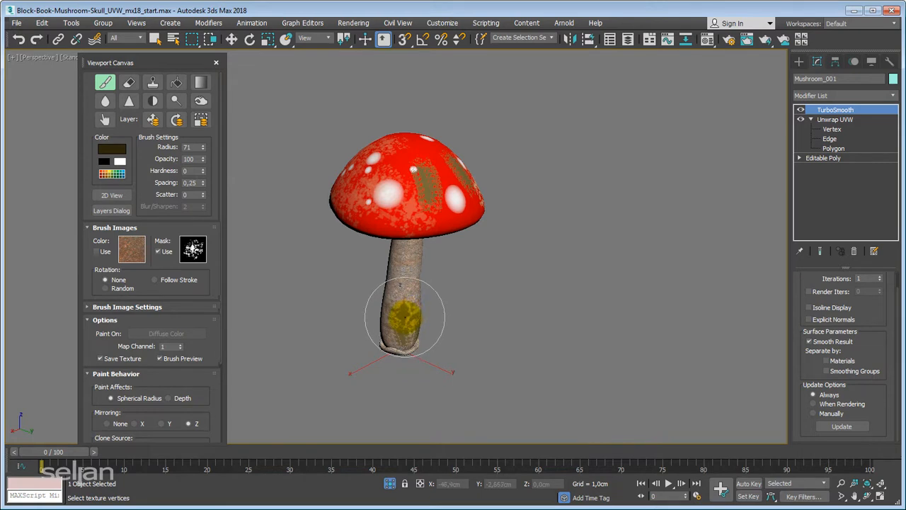
Try brush mirroring along Y and X on the cap, and turn mirroring off
click(162, 425)
alt+middle_drag(354, 253, 383, 270)
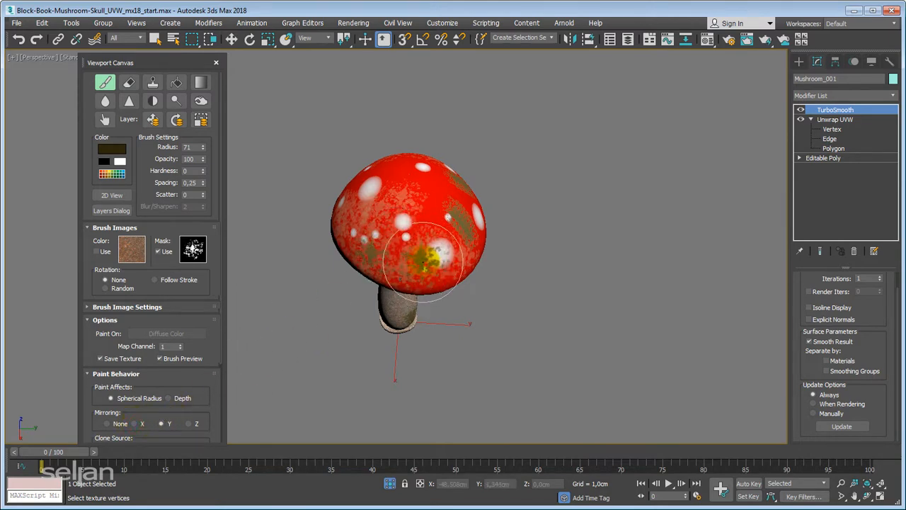
click(139, 425)
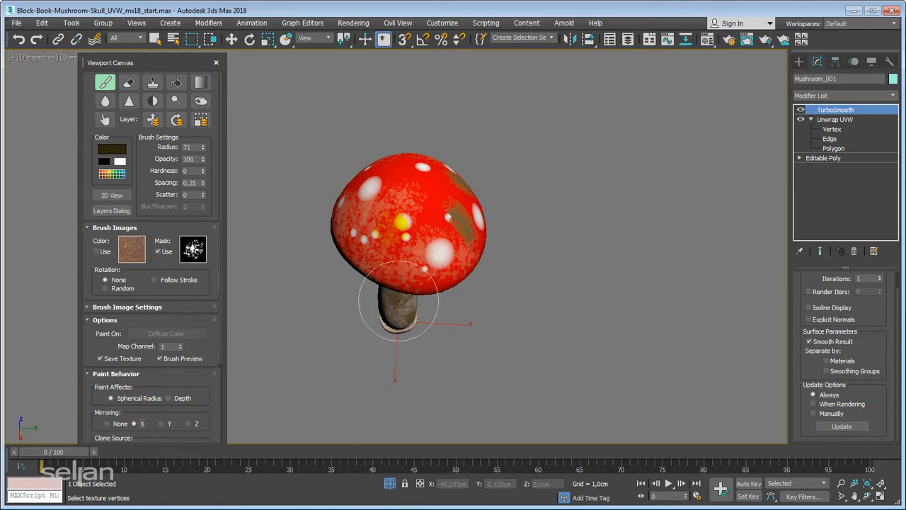
mouse_move(385, 293)
alt+middle_down()
mouse_move(394, 359)
mouse_move(400, 296)
mouse_move(394, 303)
alt+middle_up()
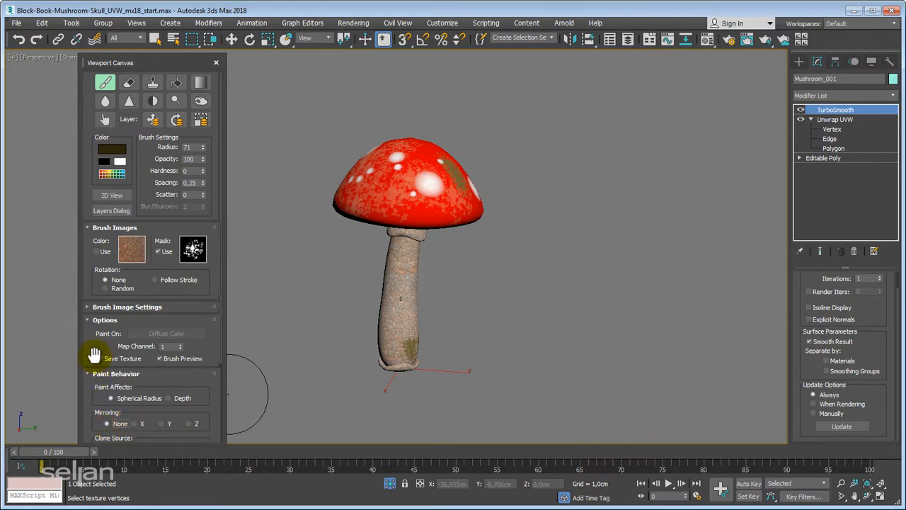
Paint a horizontal test stroke of splatter across the lower part of the cap with brush rotation set to None
drag(93, 354, 83, 314)
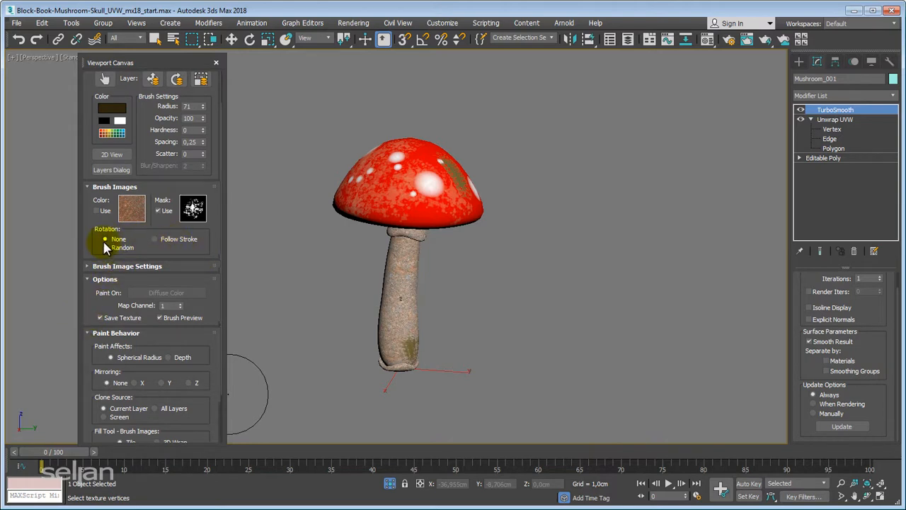
middle_drag(375, 253, 374, 303)
scroll(374, 293, up, 6)
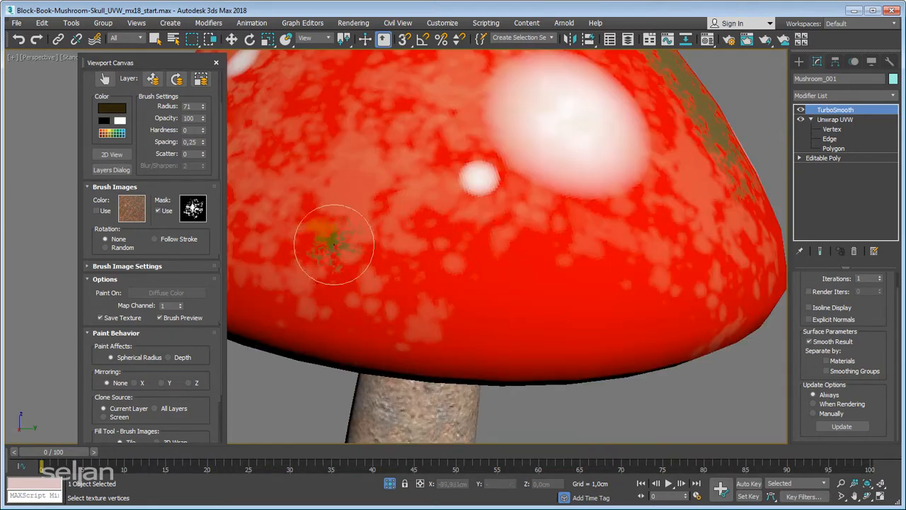
mouse_move(318, 223)
mouse_down()
mouse_move(404, 239)
mouse_move(491, 237)
mouse_up()
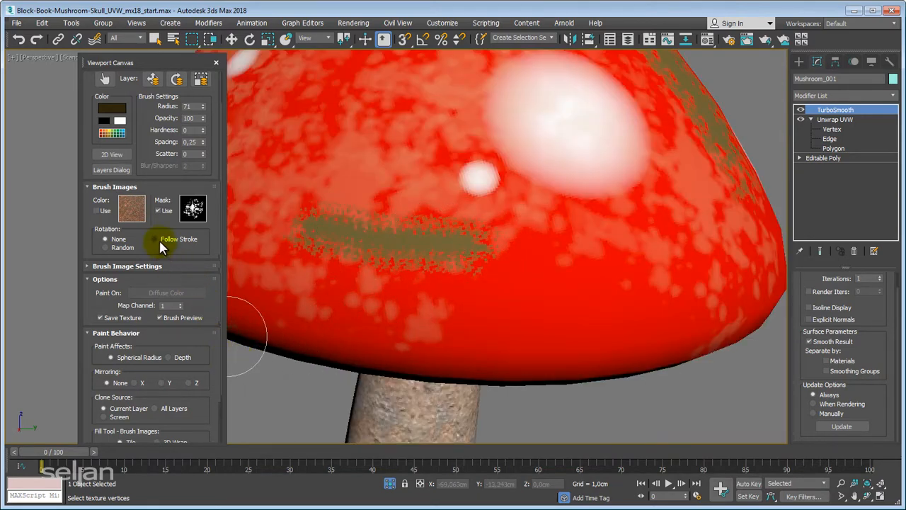
Set the brush image rotation to Random, trying it with a stroke below the first one and undoing both strokes
click(110, 242)
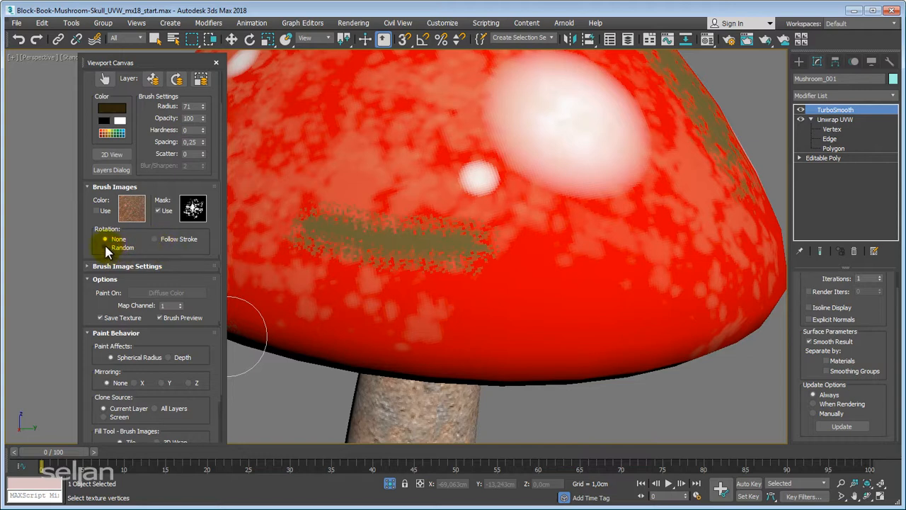
click(106, 248)
mouse_move(300, 275)
mouse_down()
mouse_move(314, 269)
mouse_move(514, 304)
mouse_move(585, 300)
mouse_move(486, 303)
mouse_up()
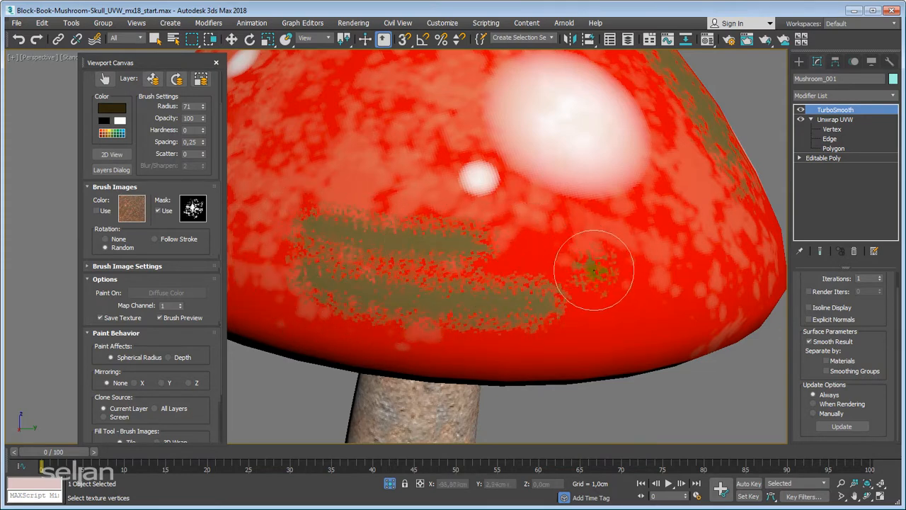
key(ctrl+z)
key(ctrl+z)
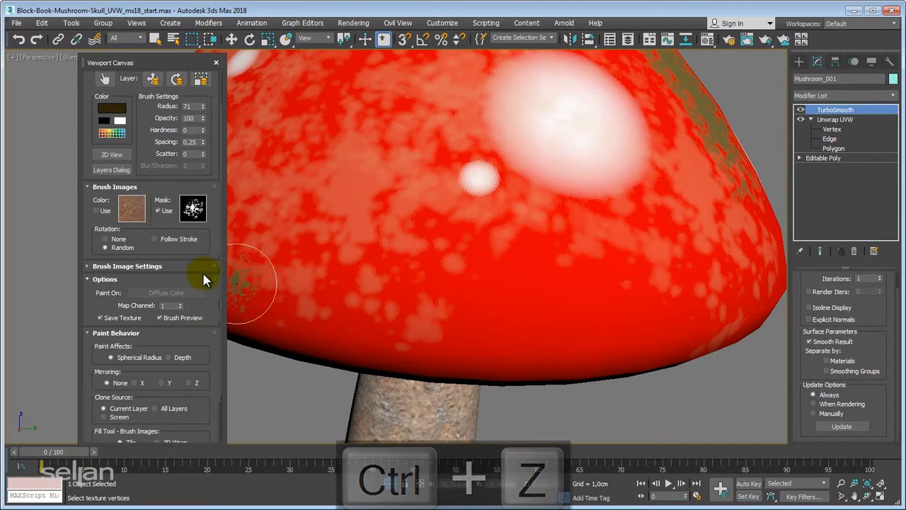
Randomize the brush radius between 2 and 30 and try it with thin strokes across the cap
drag(201, 270, 209, 205)
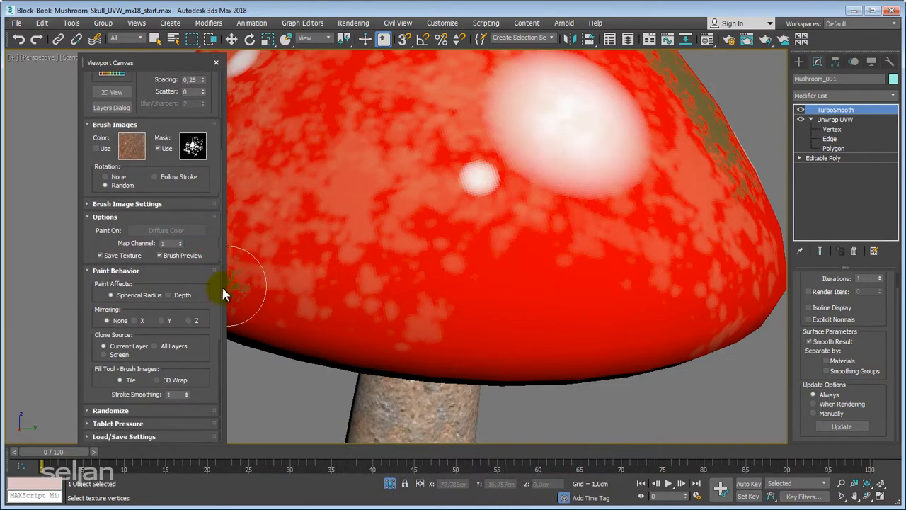
click(112, 411)
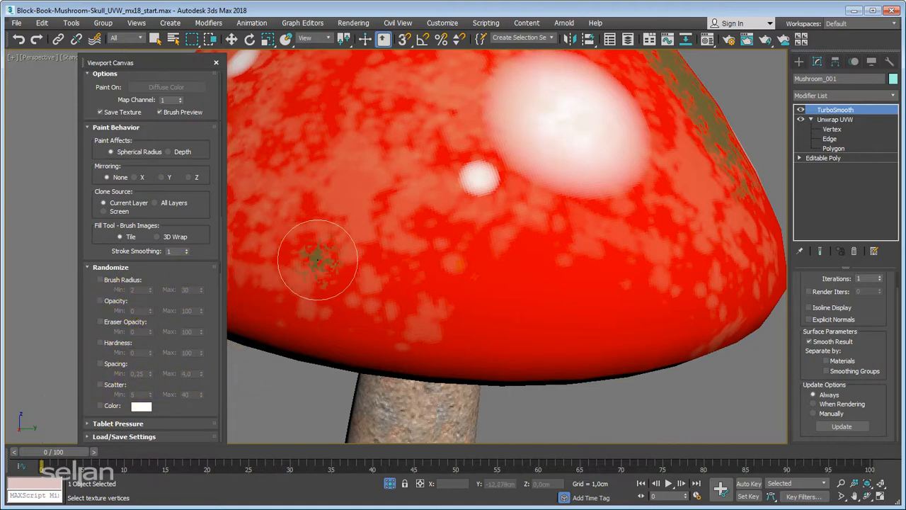
middle_drag(519, 281, 520, 292)
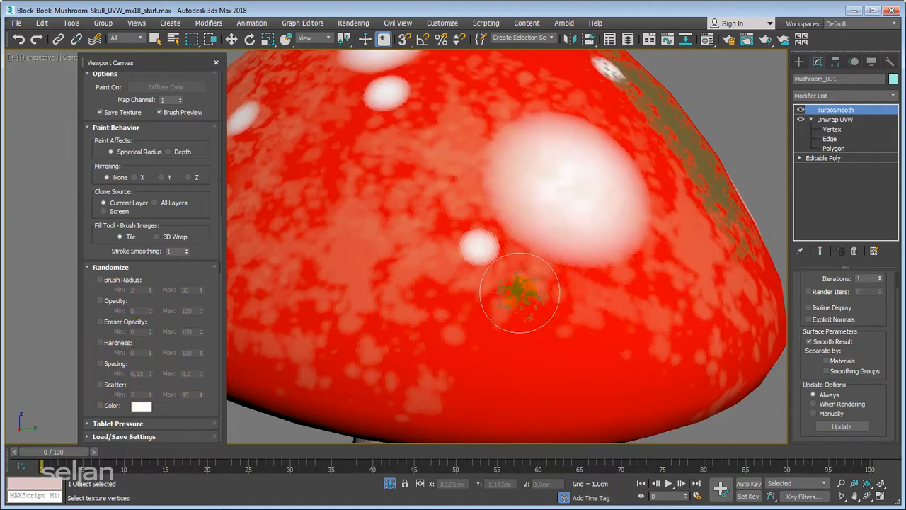
click(100, 280)
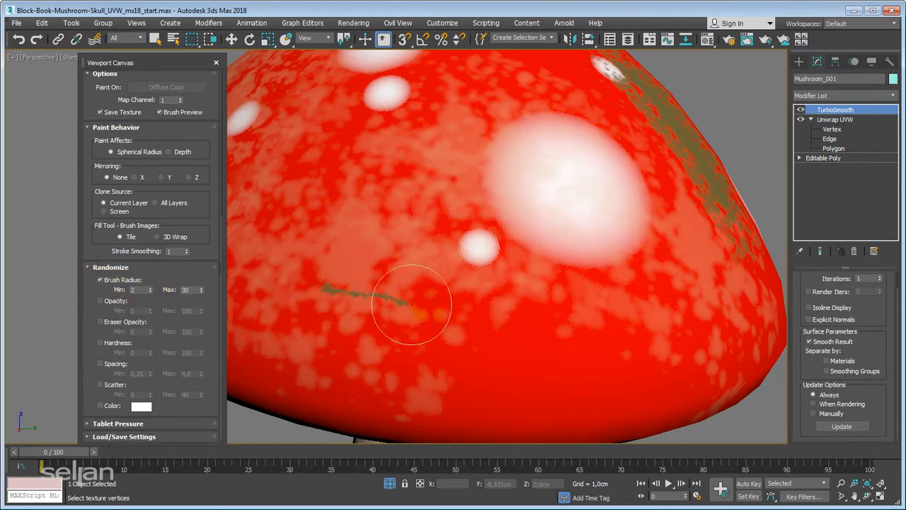
drag(411, 304, 496, 312)
drag(604, 310, 651, 319)
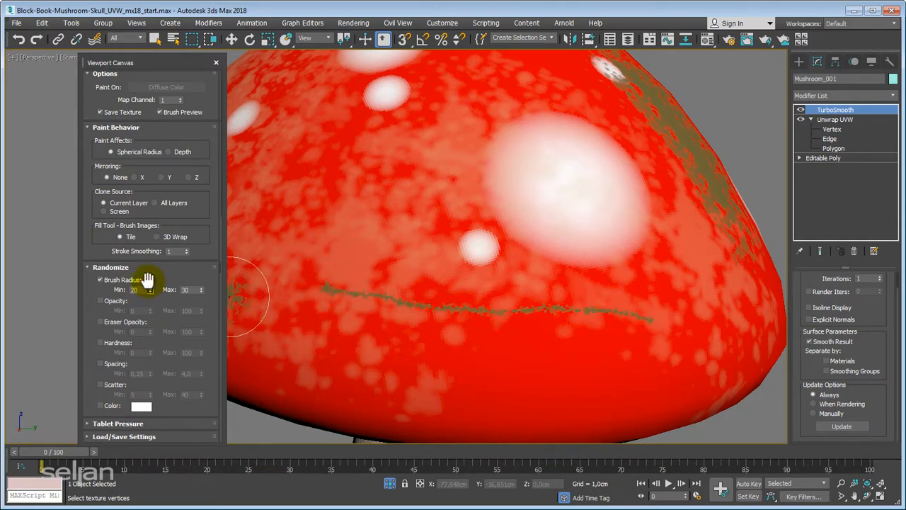
Set the random brush radius minimum to 20, trying it with a stroke low on the cap and undoing the test strokes
mouse_move(293, 344)
mouse_down()
mouse_move(477, 371)
mouse_move(643, 375)
mouse_up()
click(439, 361)
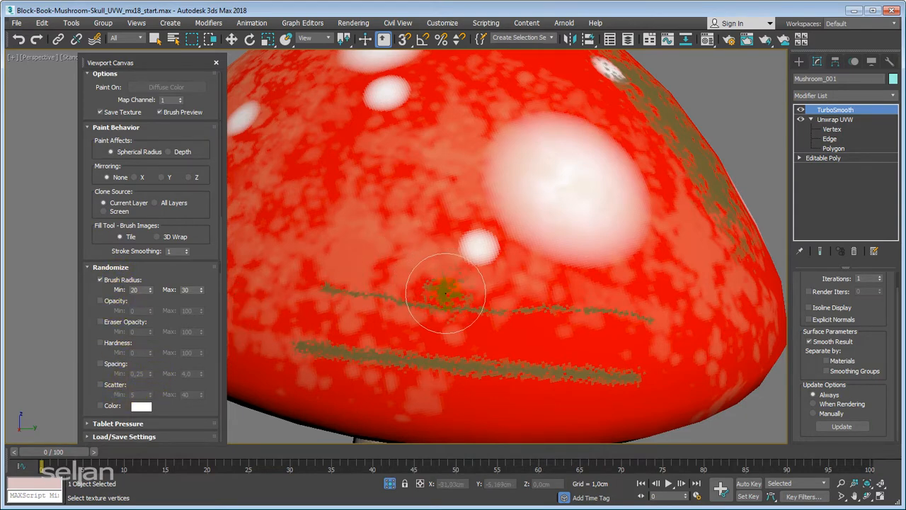
key(ctrl+z)
key(ctrl+z)
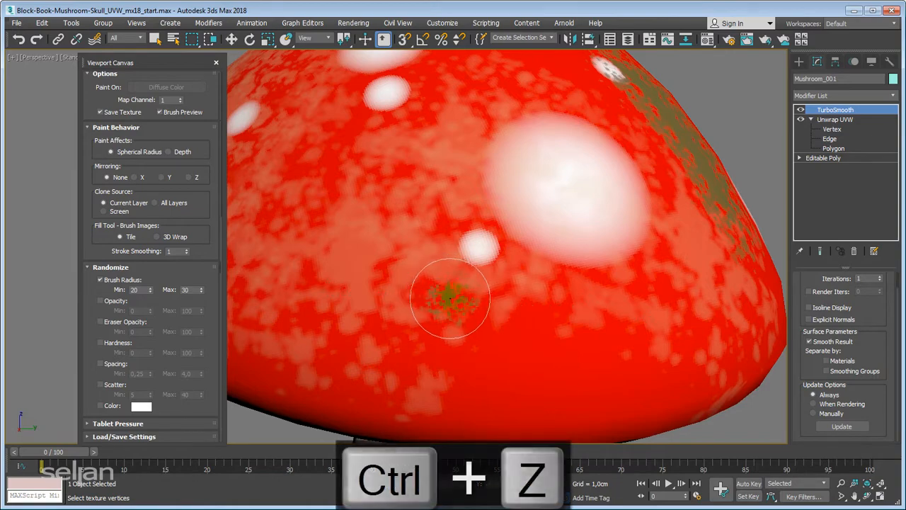
Show the tablet pressure options and review which brush properties respond to pen pressure
scroll(446, 294, down, 5)
mouse_move(488, 289)
alt+middle_down()
mouse_move(428, 309)
mouse_move(445, 301)
mouse_move(440, 259)
mouse_move(418, 296)
mouse_move(457, 258)
mouse_move(446, 307)
mouse_move(455, 319)
alt+middle_up()
scroll(436, 265, down, 4)
scroll(421, 286, up, 8)
scroll(446, 265, down, 5)
middle_drag(455, 318, 450, 273)
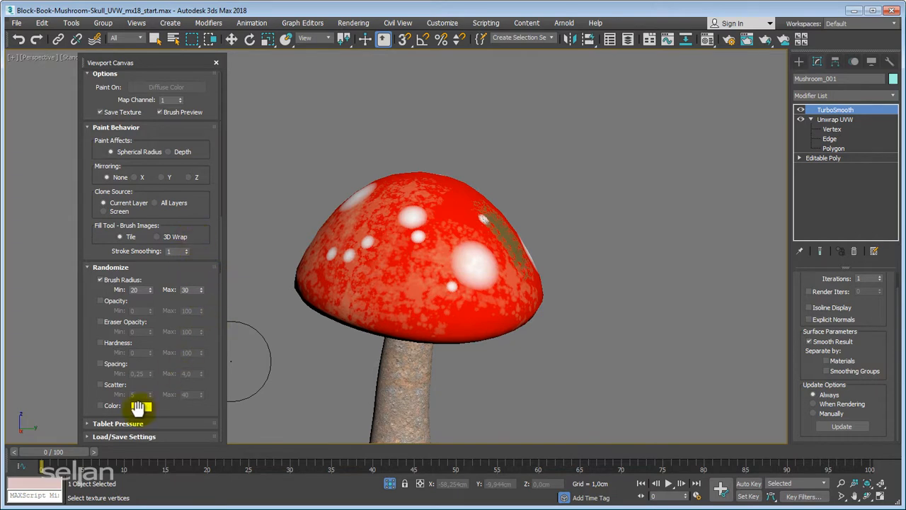
click(118, 423)
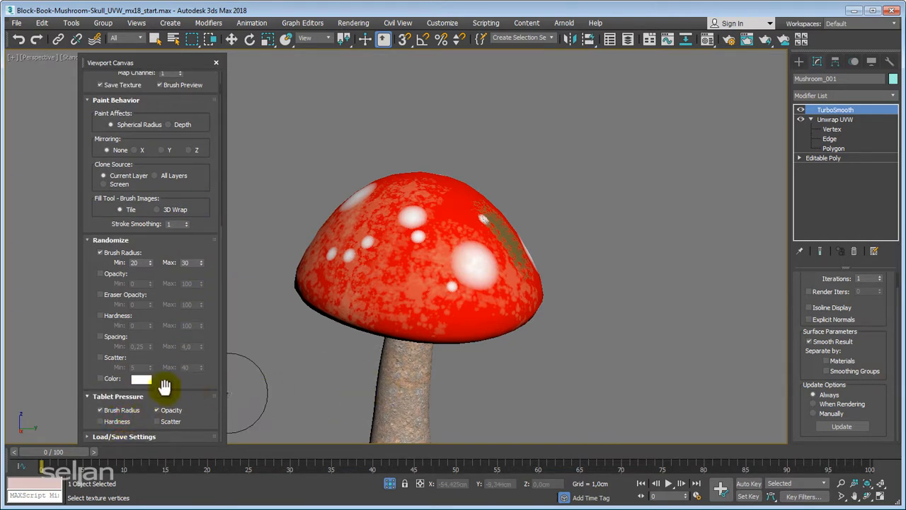
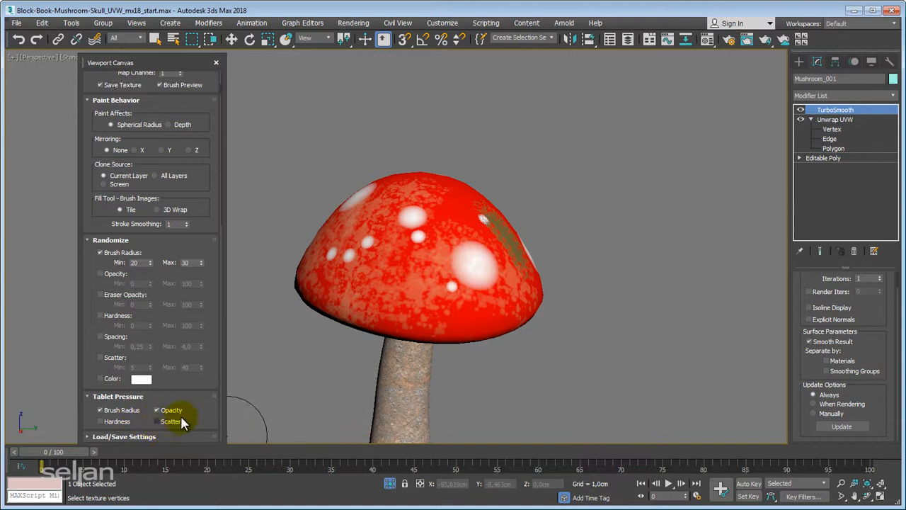
click(362, 273)
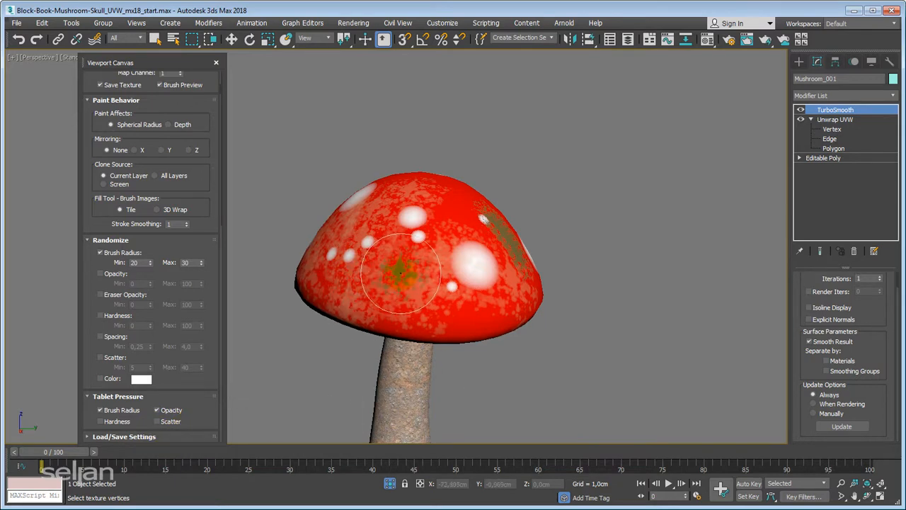
click(369, 245)
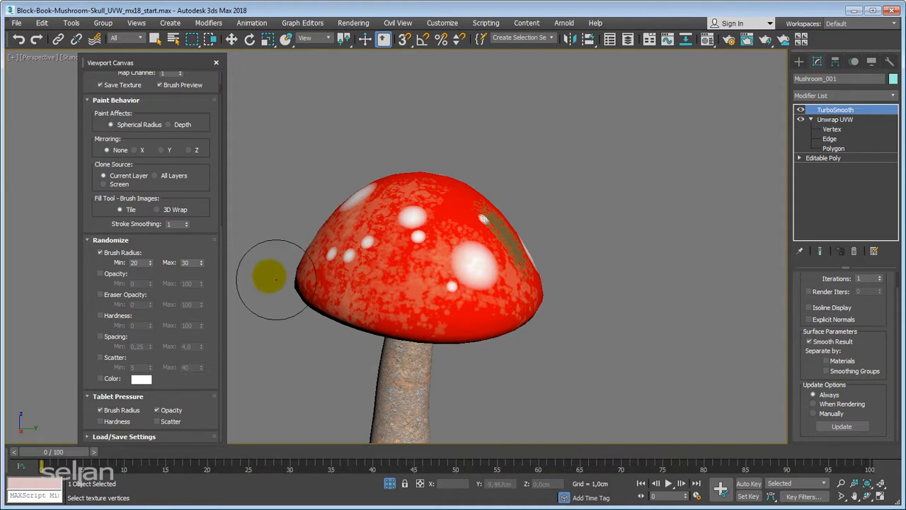
Switch to the Dodge tool and lighten the orange splatter near the top of the cap
mouse_move(406, 228)
alt+middle_down()
mouse_move(399, 266)
mouse_move(394, 249)
alt+middle_up()
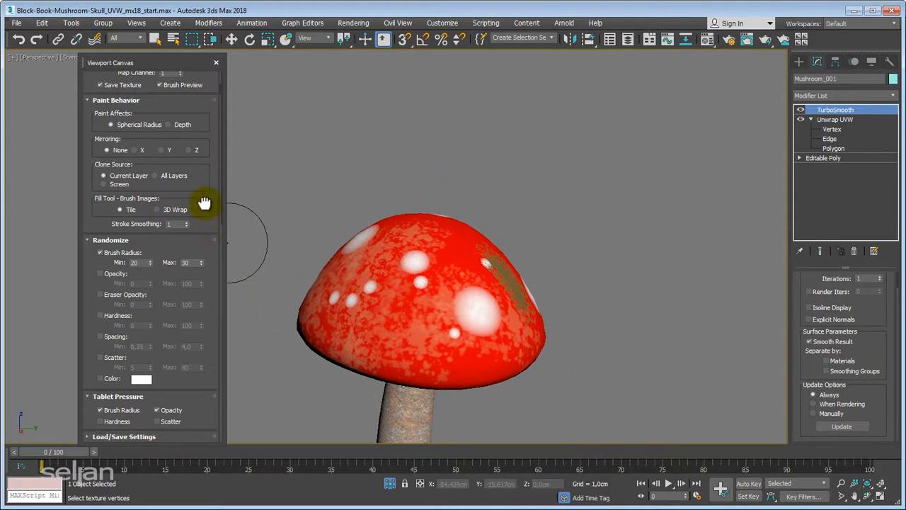
drag(204, 204, 208, 308)
scroll(206, 304, up, 5)
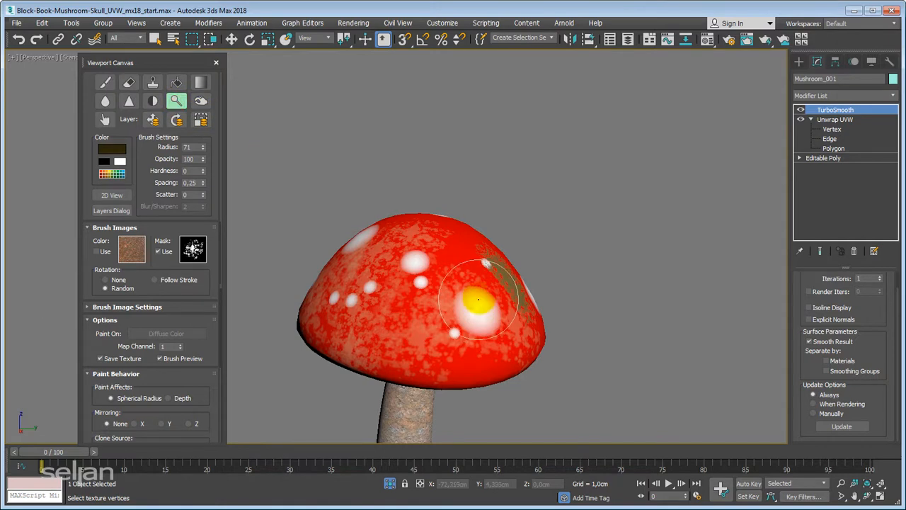
alt+middle_drag(476, 303, 431, 312)
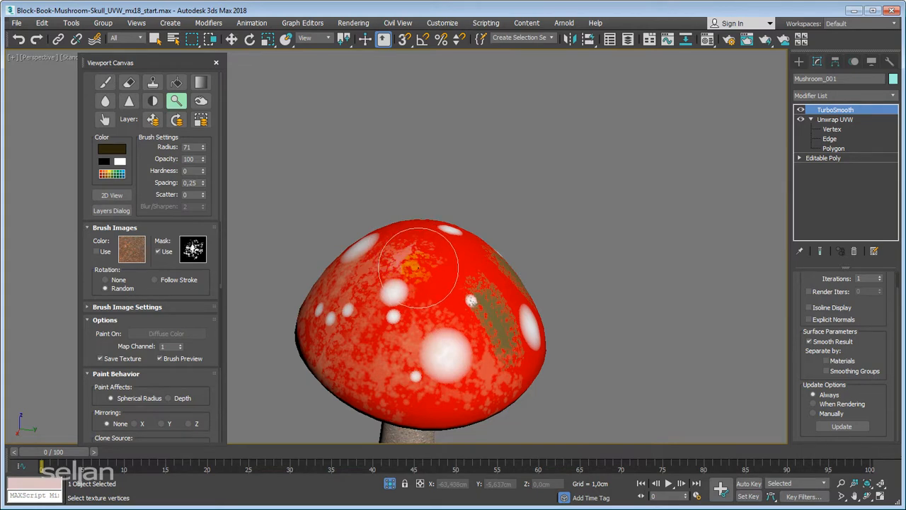
scroll(419, 267, up, 5)
middle_drag(461, 238, 466, 245)
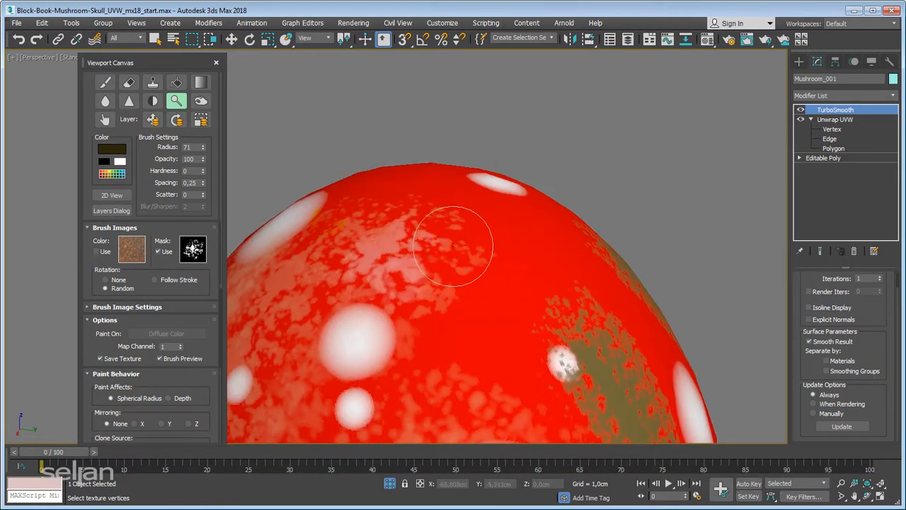
Open the texture layers, make Background the active layer, and enlarge the brush radius to 175
click(108, 213)
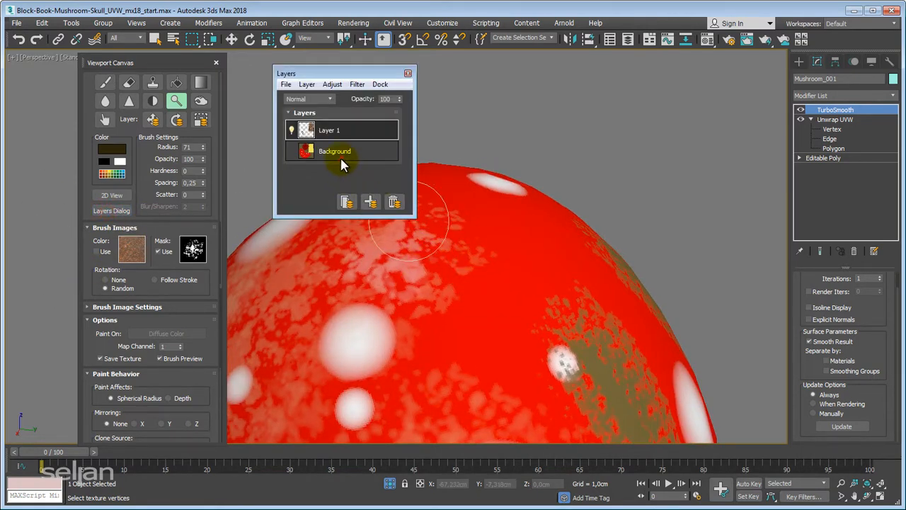
click(339, 158)
ctrl+shift+drag(478, 271, 478, 249)
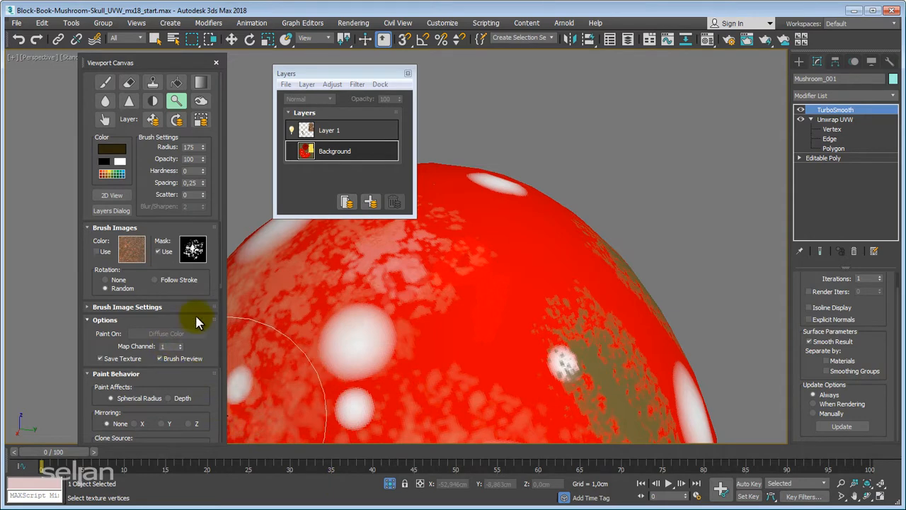
scroll(198, 283, down, 5)
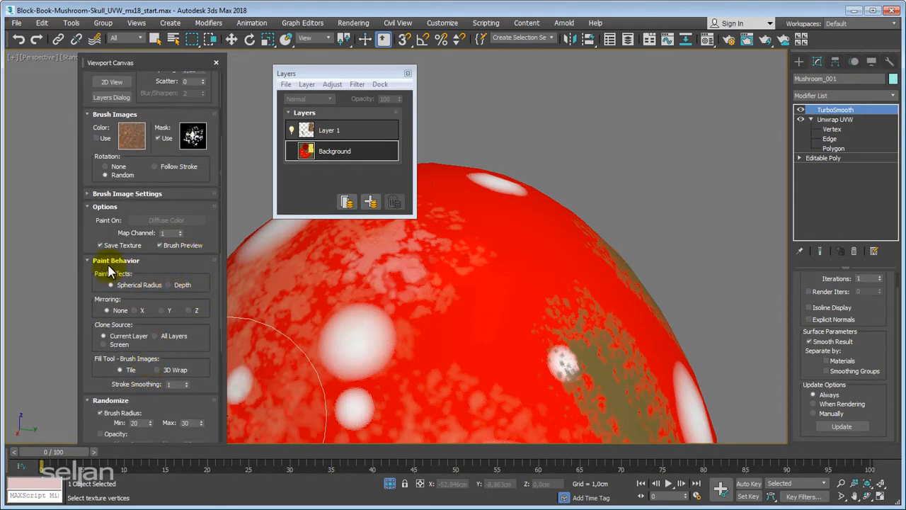
Review the brush image projection and tiling settings, set the brush image rotation to None, and turn off the random brush radius
click(141, 194)
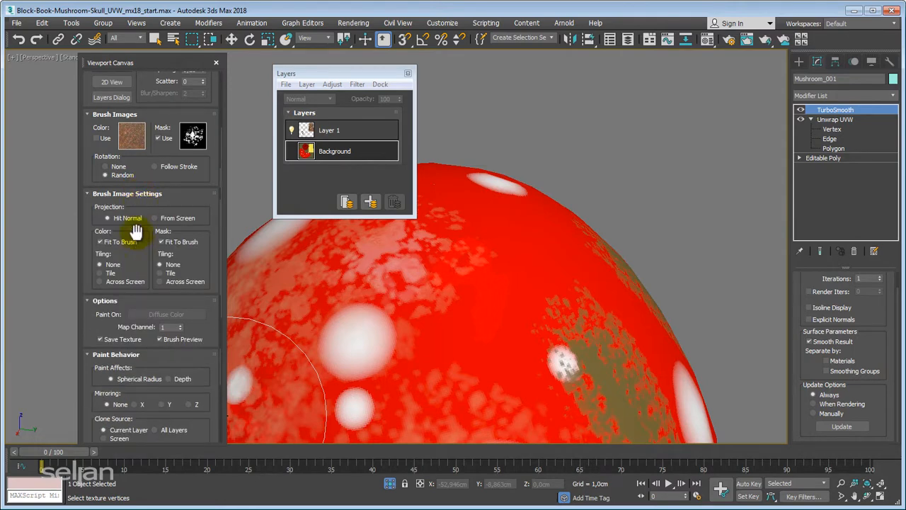
click(137, 194)
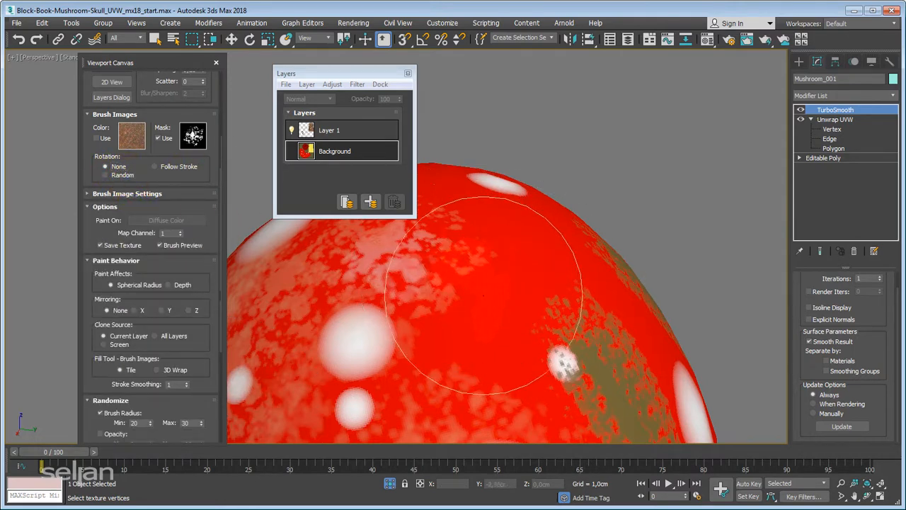
scroll(483, 278, down, 5)
middle_drag(482, 267, 477, 294)
drag(196, 346, 197, 239)
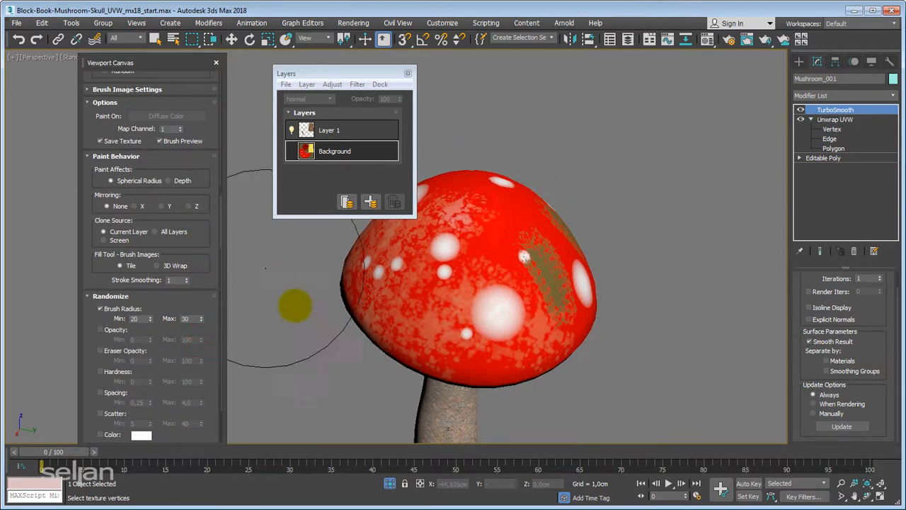
click(99, 308)
Reduce the brush radius to 126 over the mushroom cap
middle_drag(568, 276, 543, 299)
middle_drag(471, 268, 470, 318)
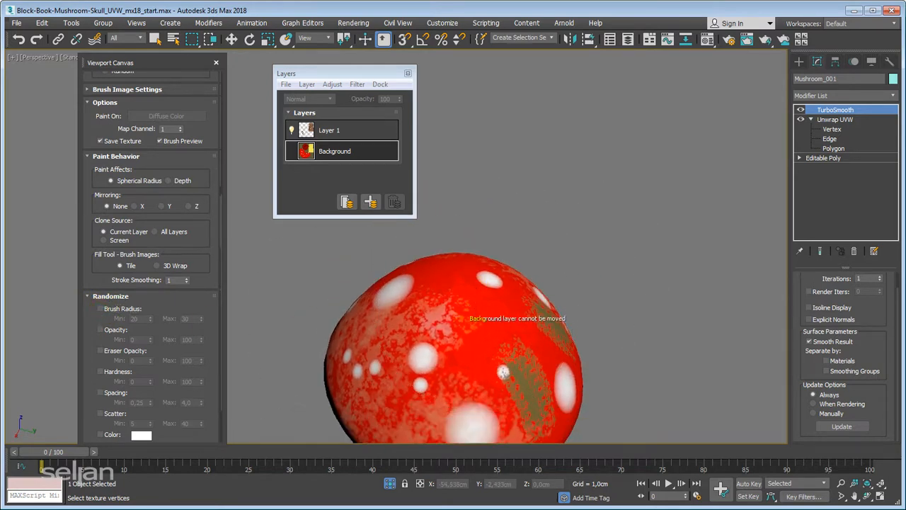
click(432, 313)
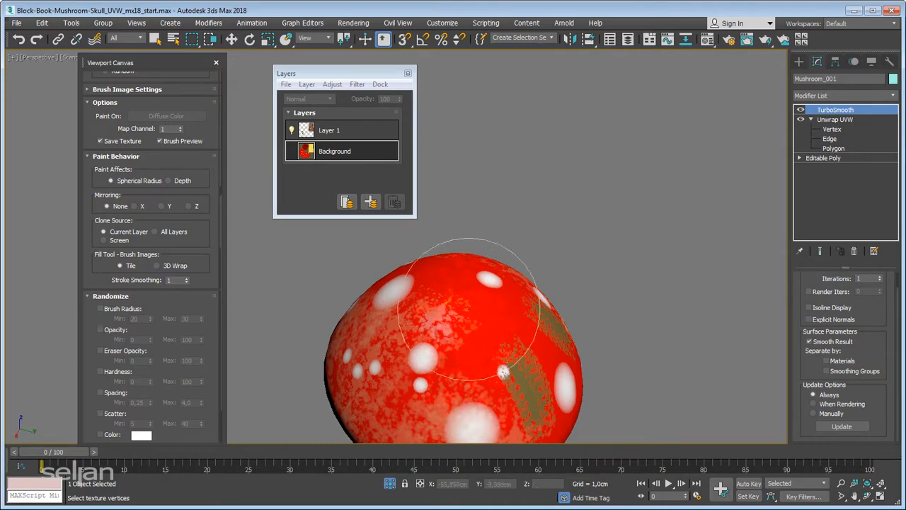
alt+middle_drag(474, 354, 441, 283)
scroll(487, 301, up, 3)
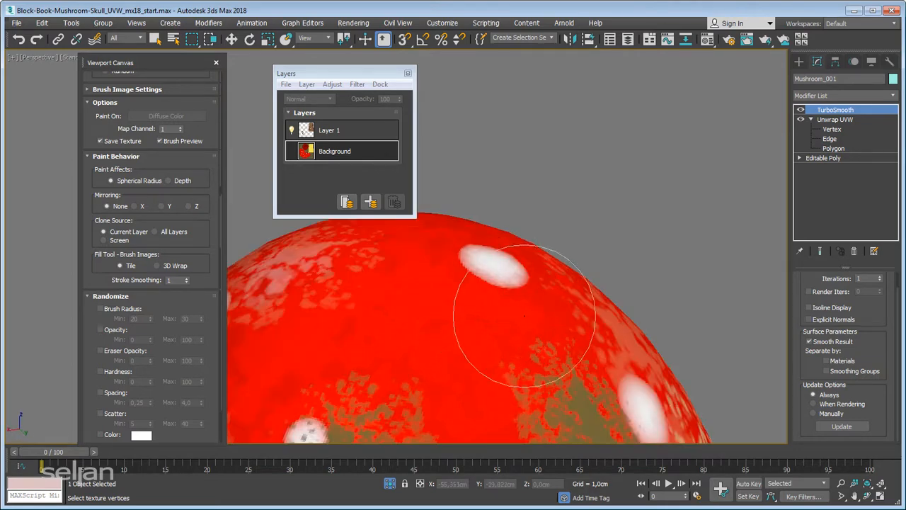
Switch to the Burn tool, disable the brush mask image, and undo a test burn near the top of the cap
drag(185, 102, 206, 311)
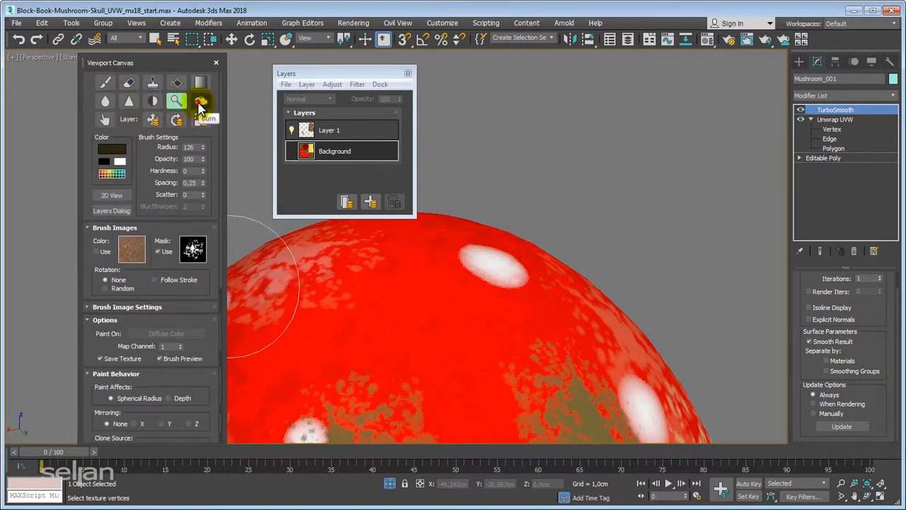
click(200, 101)
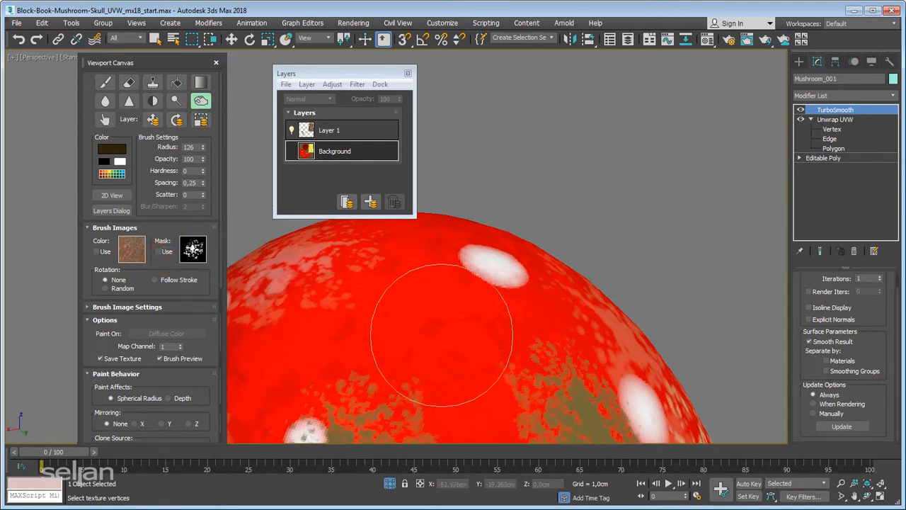
click(454, 354)
scroll(506, 348, down, 5)
middle_drag(507, 348, 456, 304)
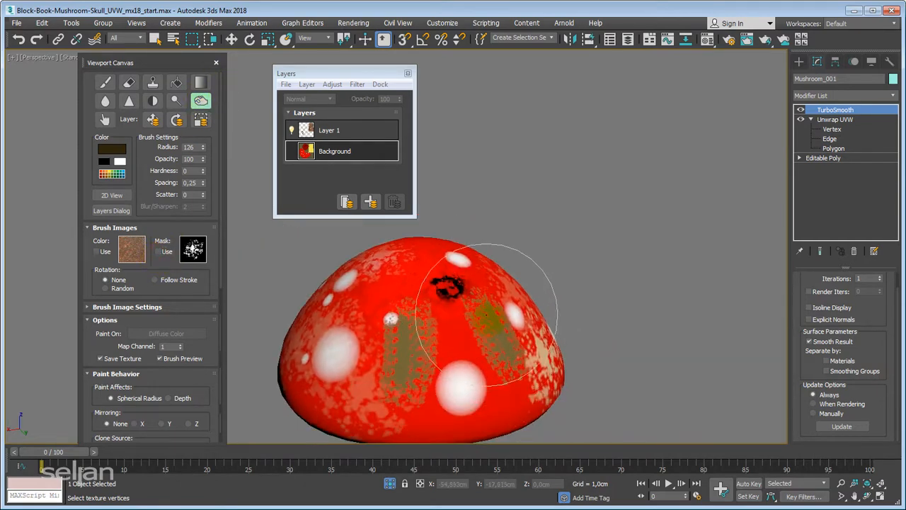
key(ctrl+z)
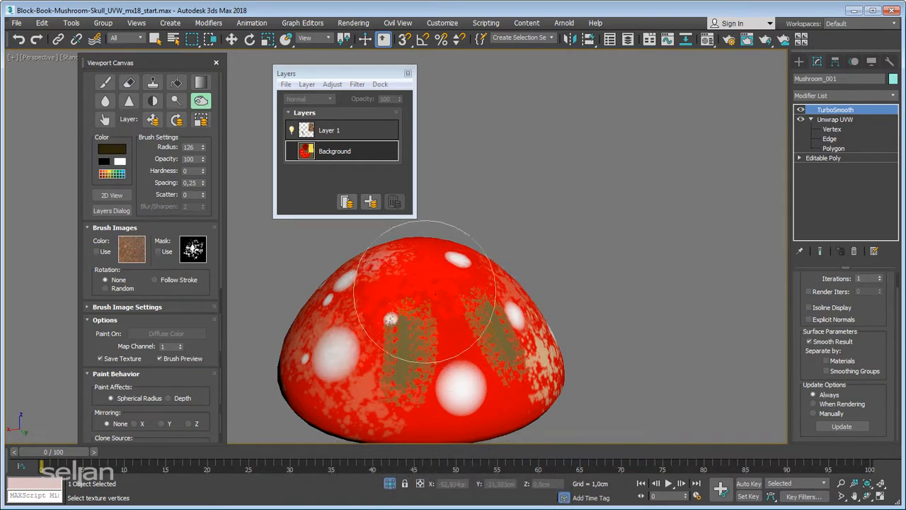
Burn dark shading on the Background layer around and between the upper ends of the two green patches
drag(418, 304, 461, 368)
scroll(460, 366, up, 5)
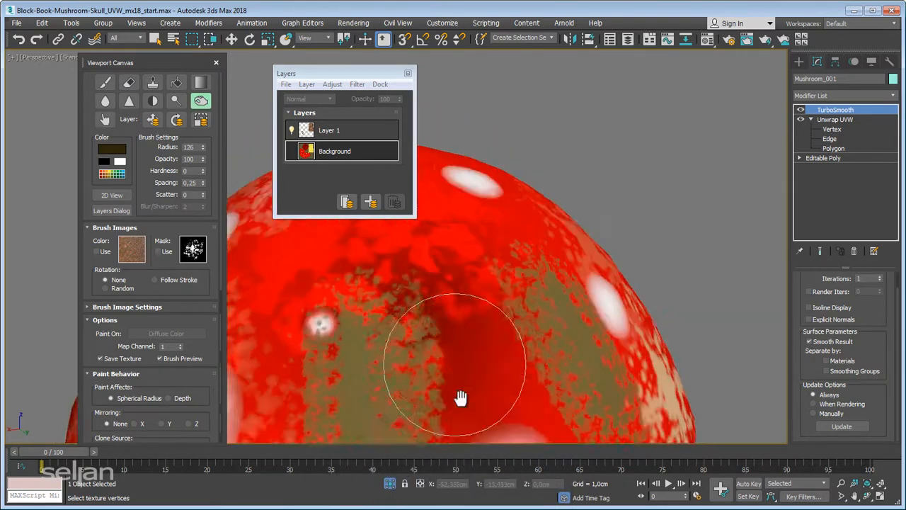
scroll(465, 364, down, 5)
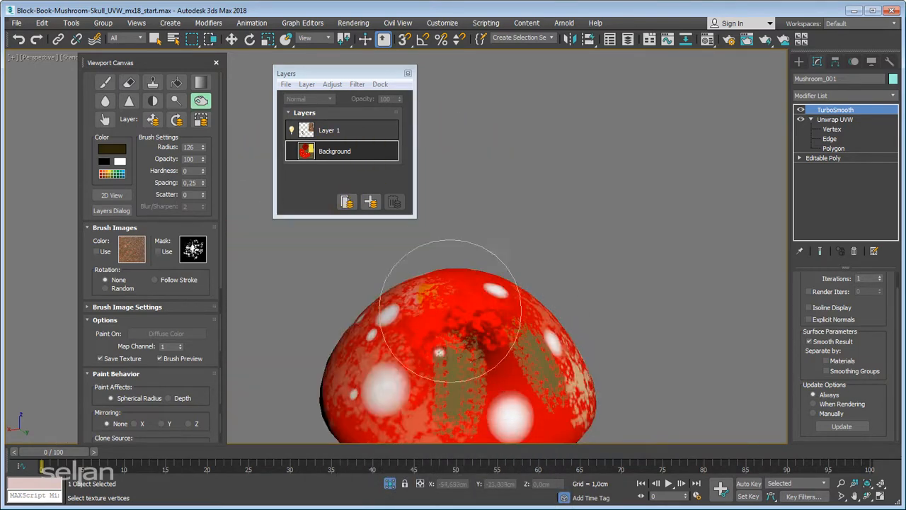
Try a second, darker burn stroke over the shaded area above the green patches, and undo it
mouse_move(451, 311)
mouse_down()
mouse_move(499, 348)
mouse_move(491, 304)
mouse_up()
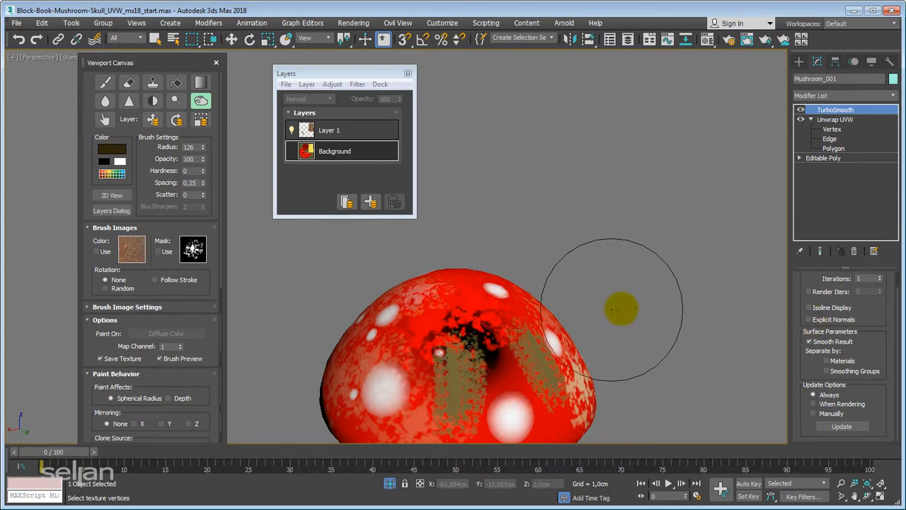
alt+middle_drag(670, 278, 678, 285)
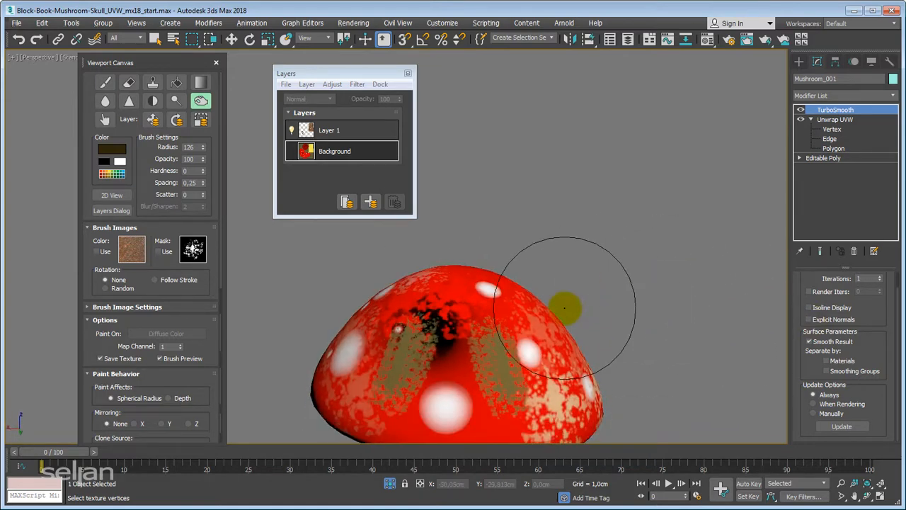
key(ctrl+z)
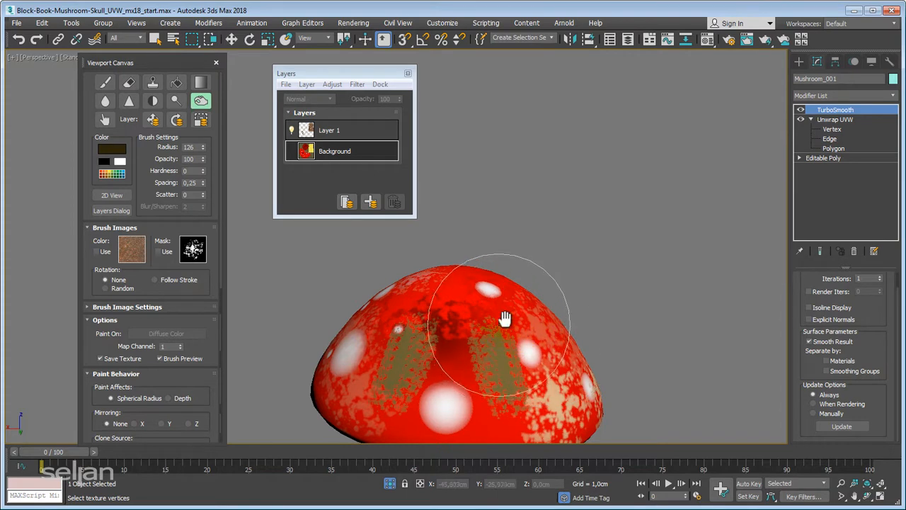
mouse_move(506, 321)
alt+middle_down()
mouse_move(496, 311)
mouse_move(500, 328)
alt+middle_up()
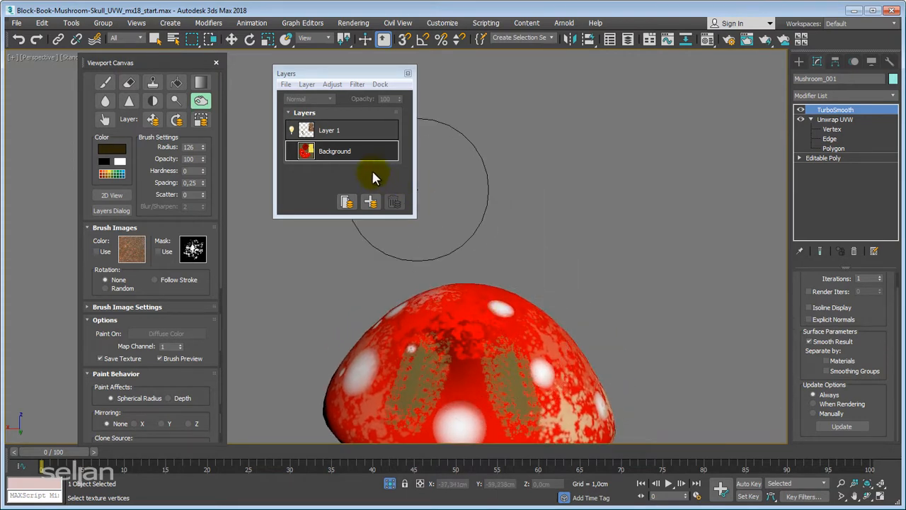
Make Layer 1 the active layer and burn the upper parts of the green patches darker
click(352, 131)
click(340, 151)
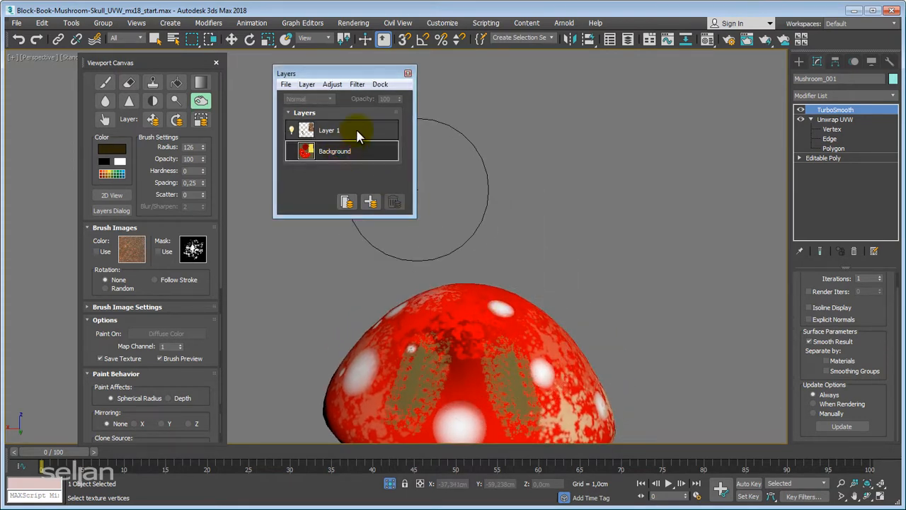
click(357, 129)
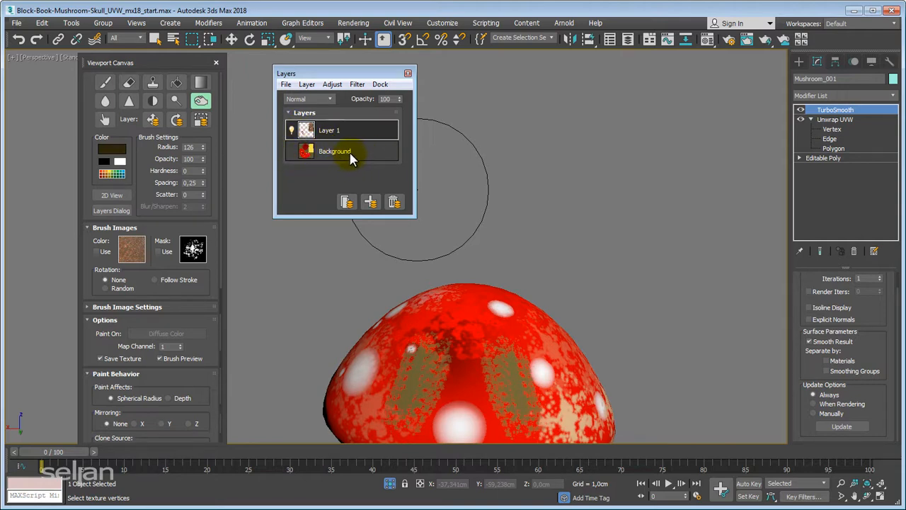
mouse_move(479, 303)
alt+middle_down()
mouse_move(557, 294)
mouse_move(538, 306)
alt+middle_up()
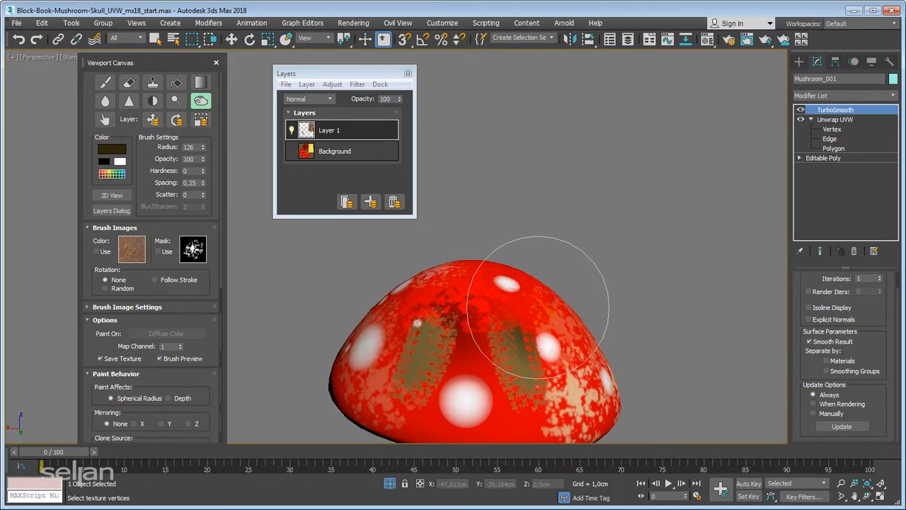
scroll(538, 306, down, 6)
mouse_move(597, 334)
alt+middle_down()
mouse_move(496, 336)
mouse_move(564, 302)
mouse_move(621, 338)
alt+middle_up()
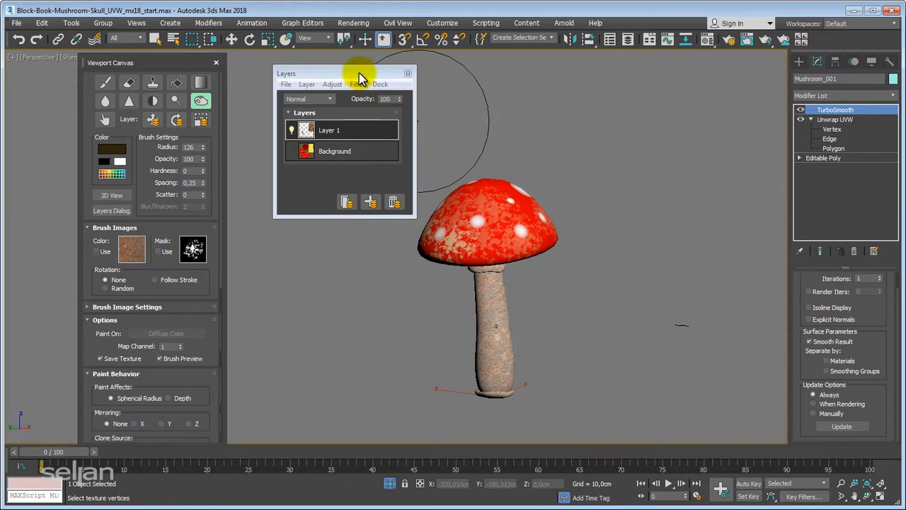
Merge Layer 1 down into the Background layer
drag(359, 74, 363, 72)
right_click(330, 131)
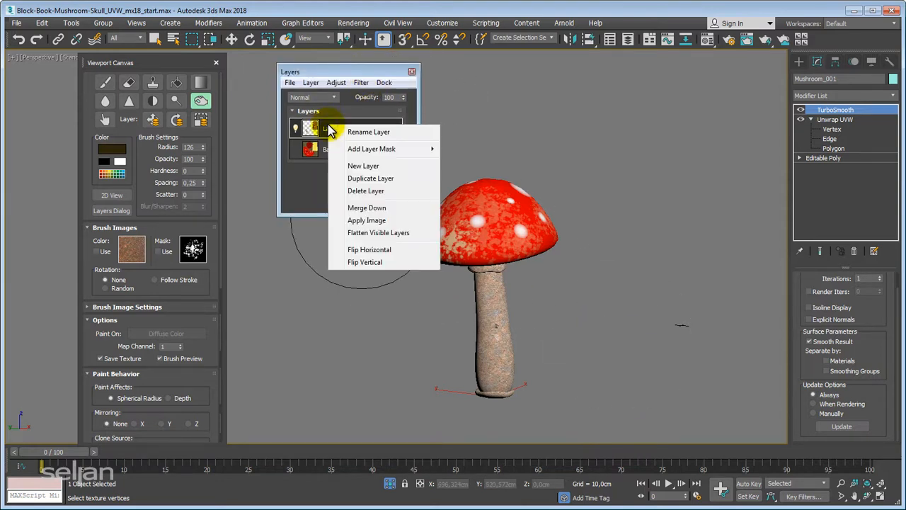
click(364, 207)
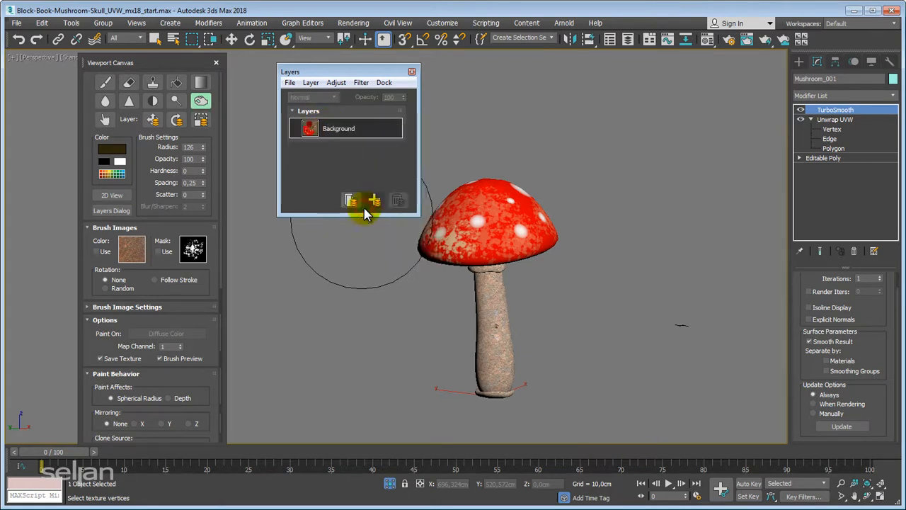
drag(340, 75, 322, 82)
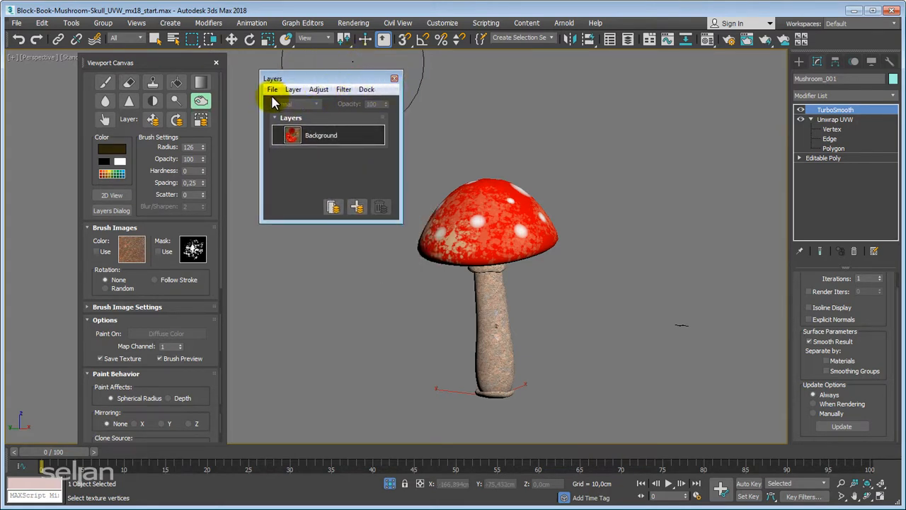
Save the flattened texture to the desktop as a JPEG bitmap named Testsave
click(273, 91)
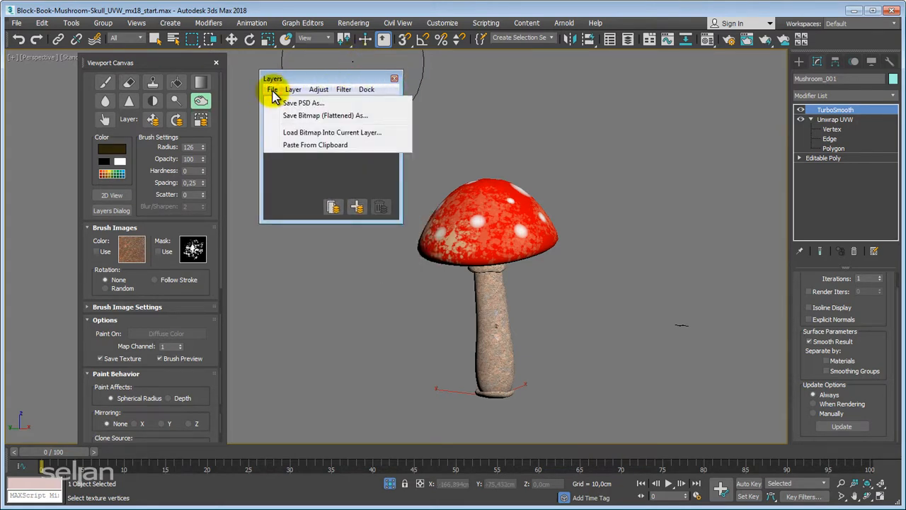
click(335, 116)
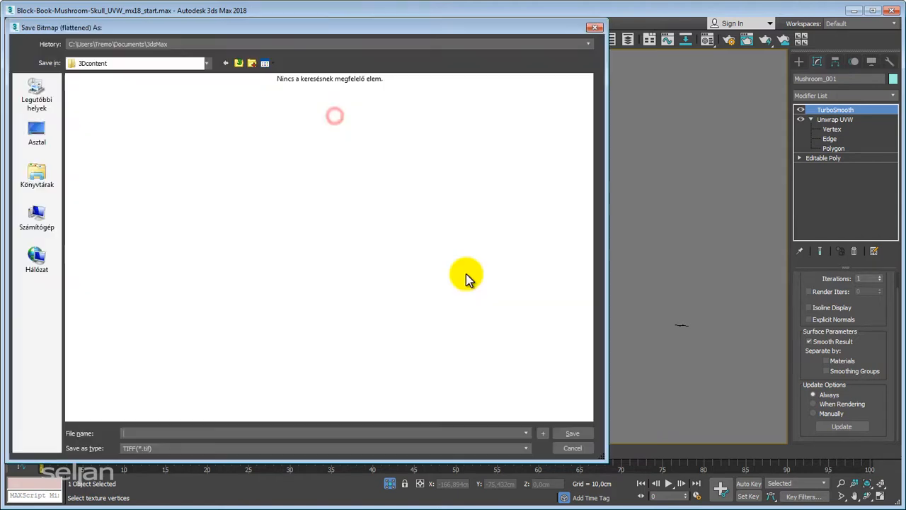
drag(252, 29, 289, 42)
click(73, 146)
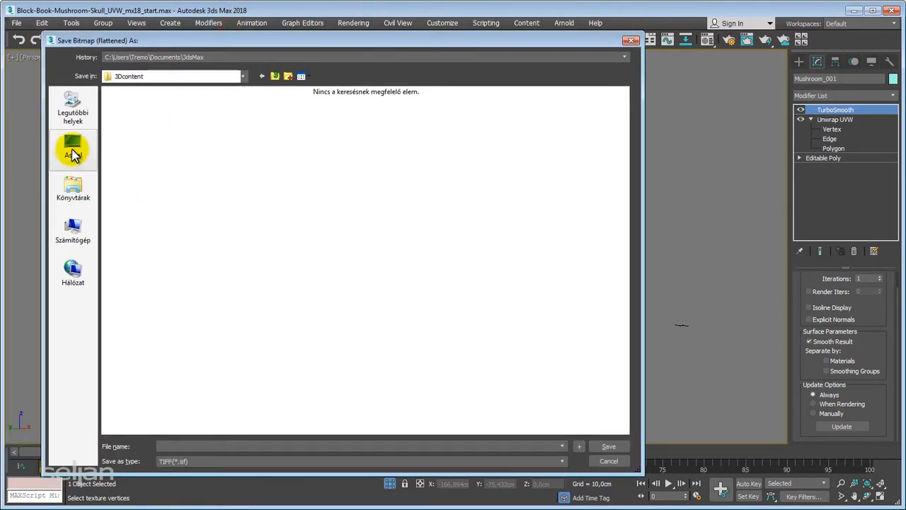
click(219, 462)
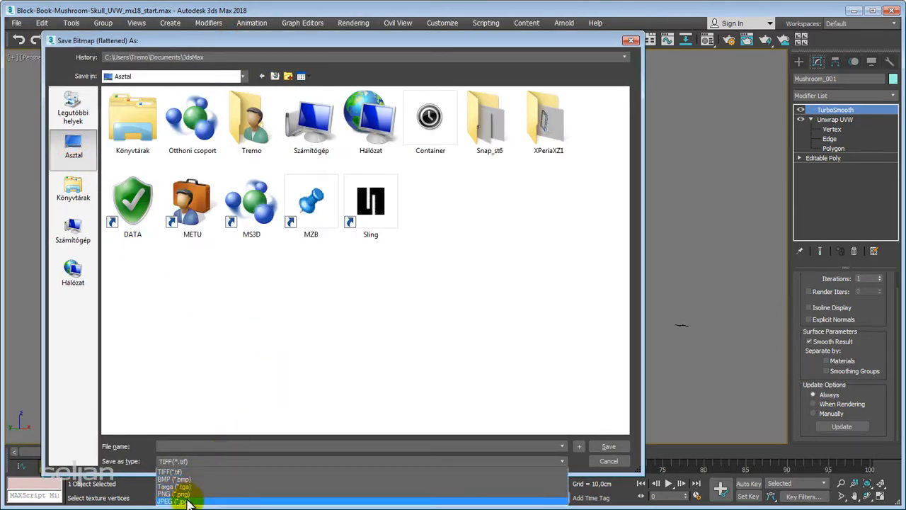
click(177, 501)
click(219, 446)
text(Testsave)
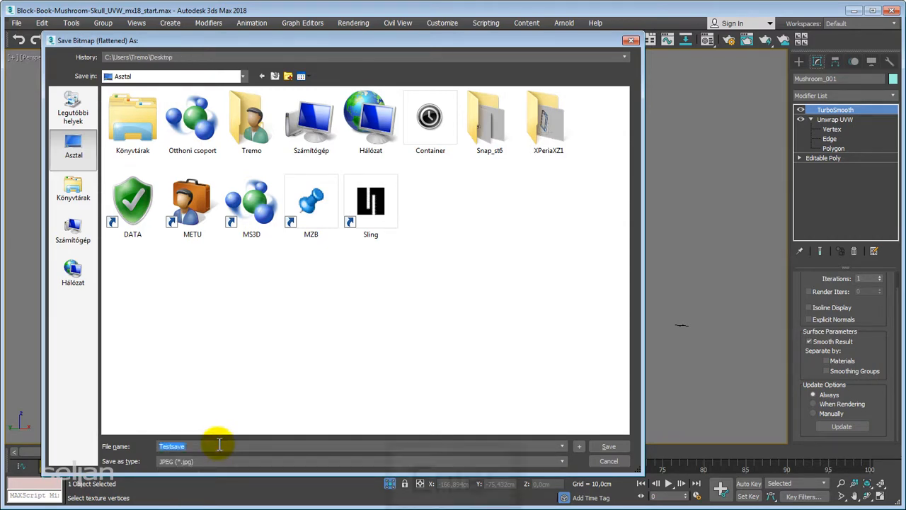
key(Return)
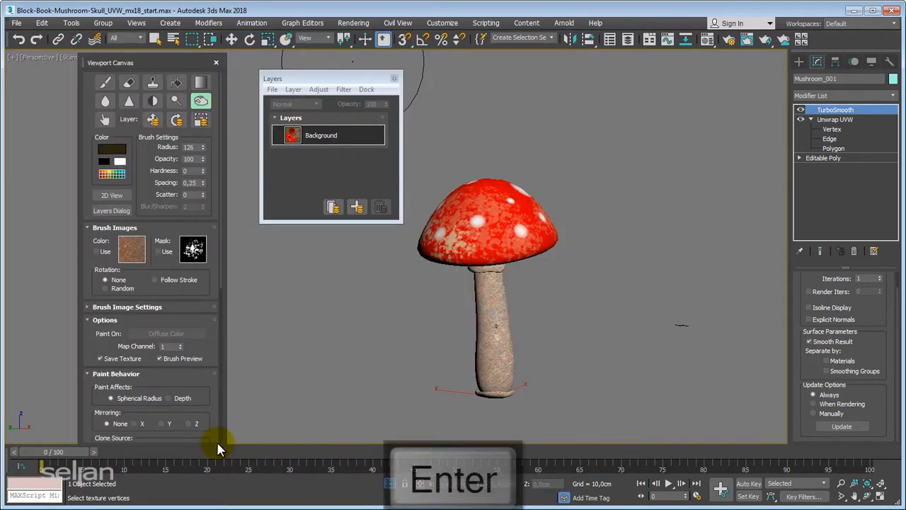
Close the texture layers and the Viewport Canvas, and deselect the mushroom
click(394, 79)
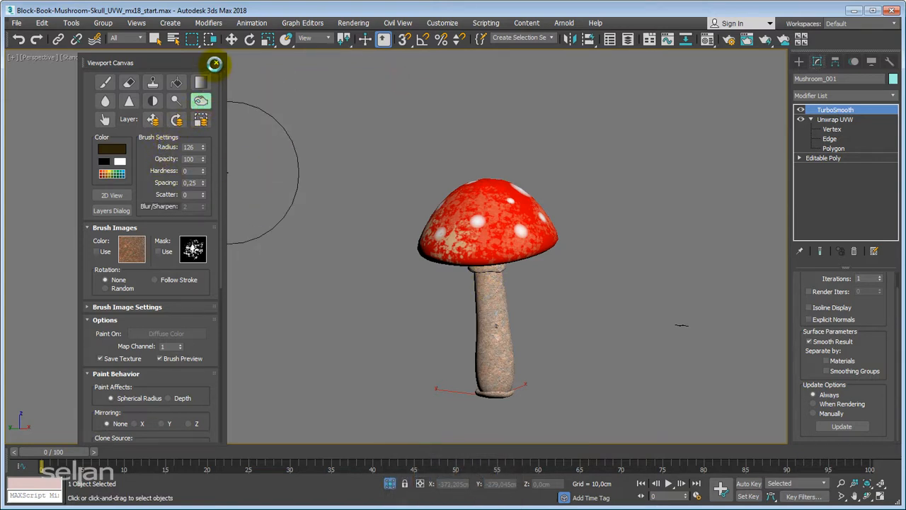
click(214, 63)
click(361, 262)
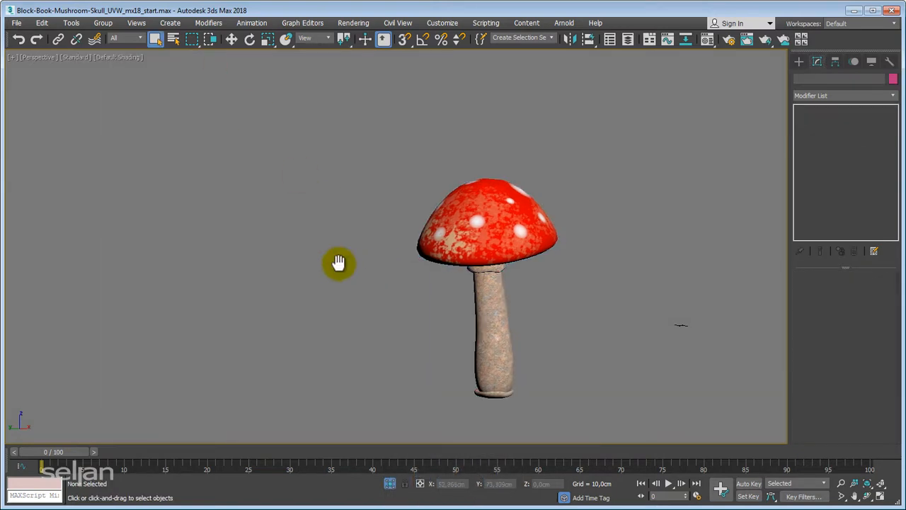
middle_drag(338, 263, 330, 262)
In the Material Editor, open the Mushroom material's diffuse map and load Mushroom_Diff.jpg as its bitmap
key(m)
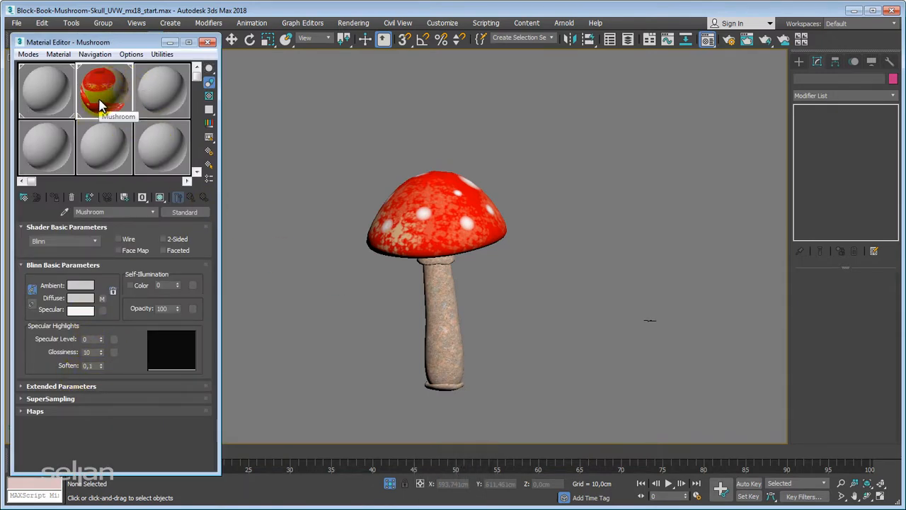
click(103, 297)
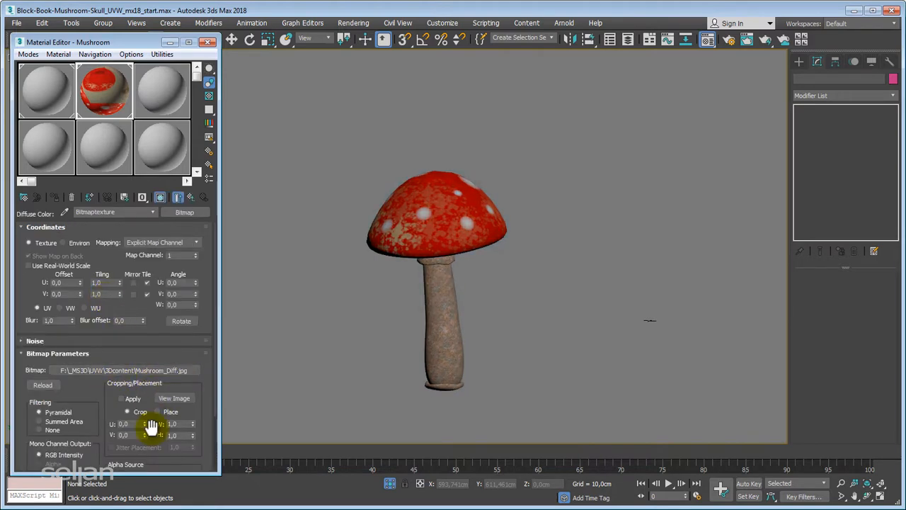
click(180, 370)
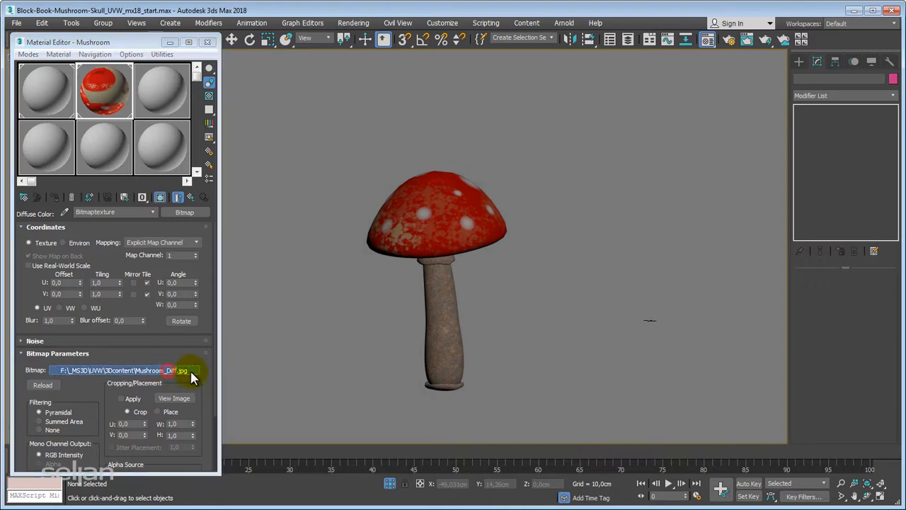
click(411, 170)
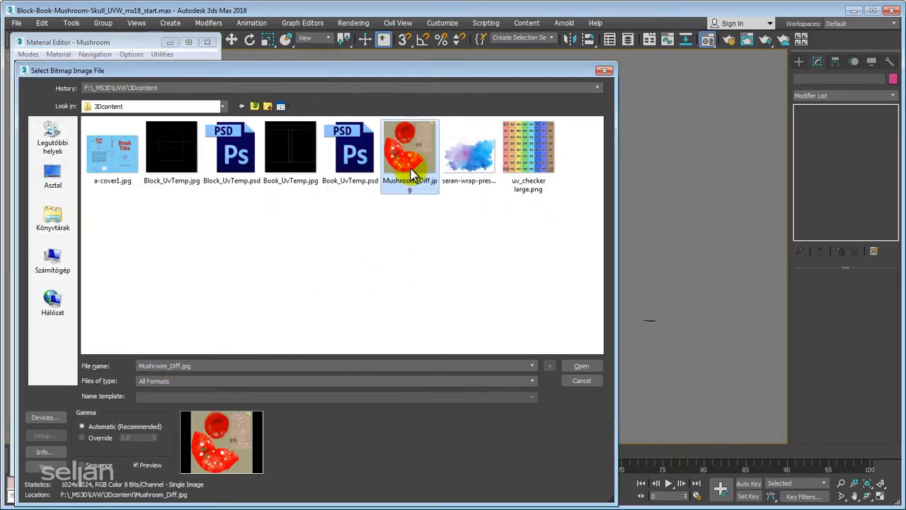
click(582, 365)
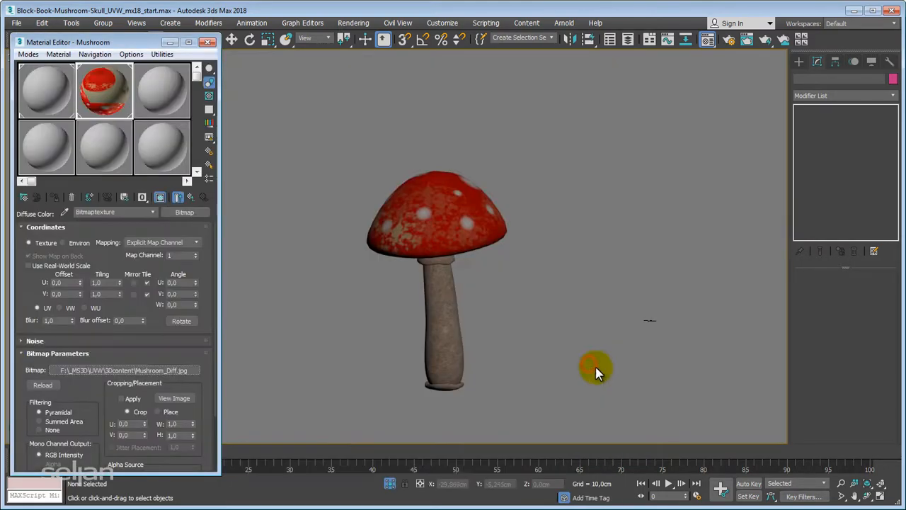
View the diffuse map's image and compare the painted texture with the mushroom model
click(172, 399)
drag(297, 35, 317, 47)
middle_drag(509, 253, 617, 273)
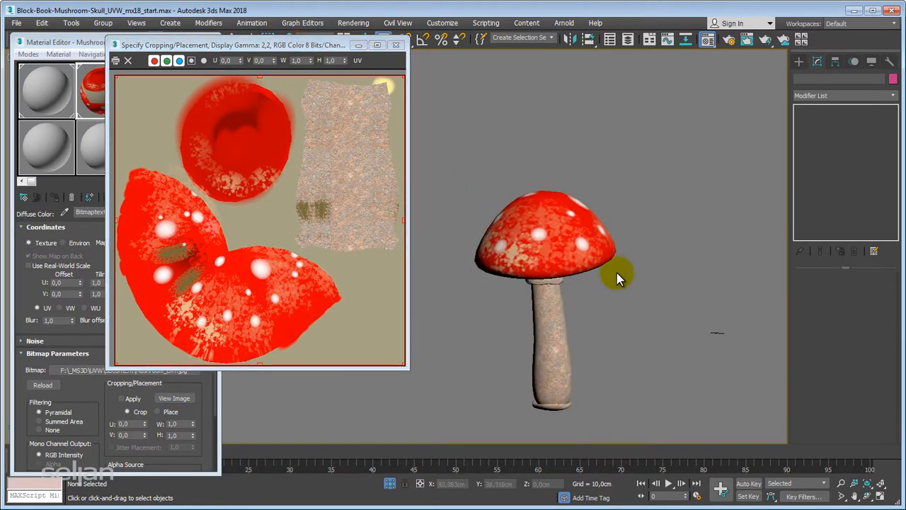
scroll(617, 273, up, 4)
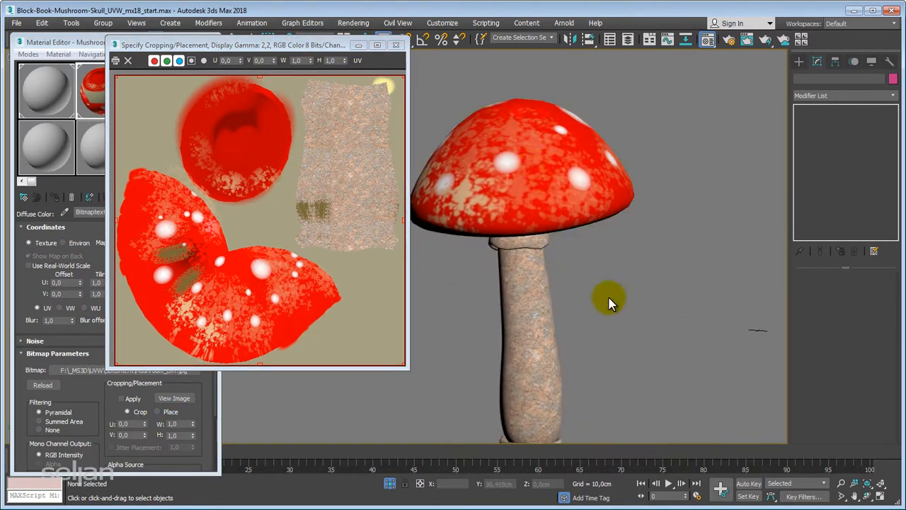
scroll(634, 312, down, 3)
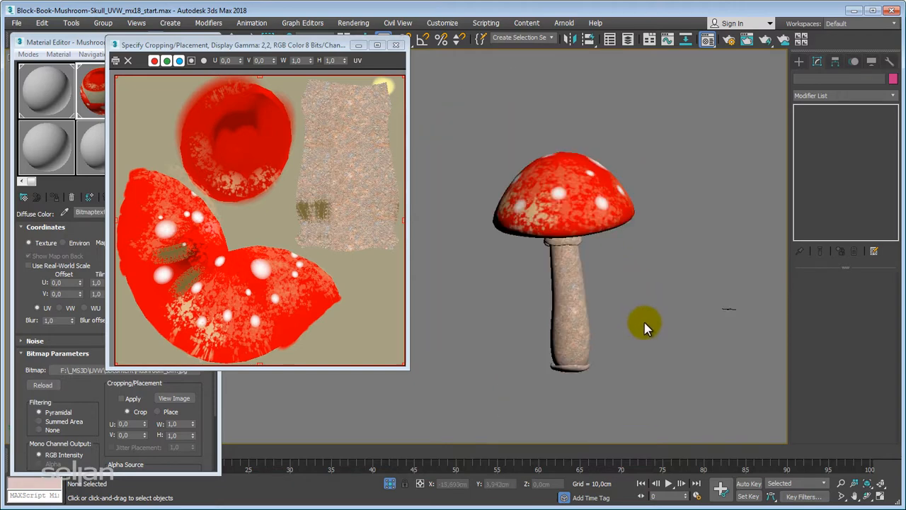